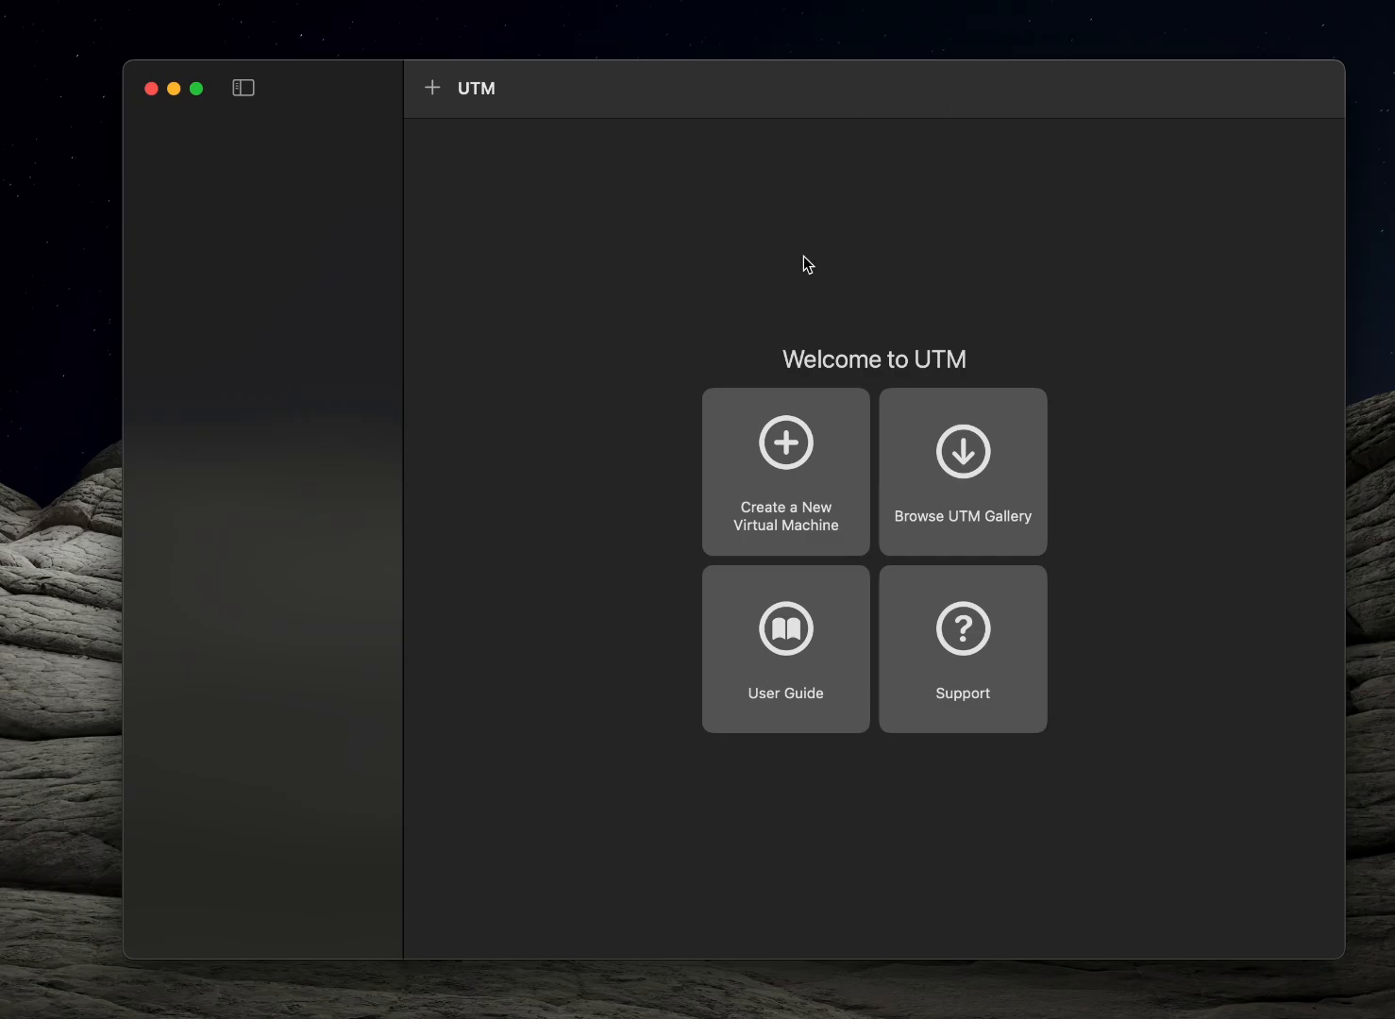
# Check the Mac's chip, memory and macOS version in its system information window and close the window
pyautogui.hotkey('ctrl', 'Up')
pyautogui.click(1279, 252)
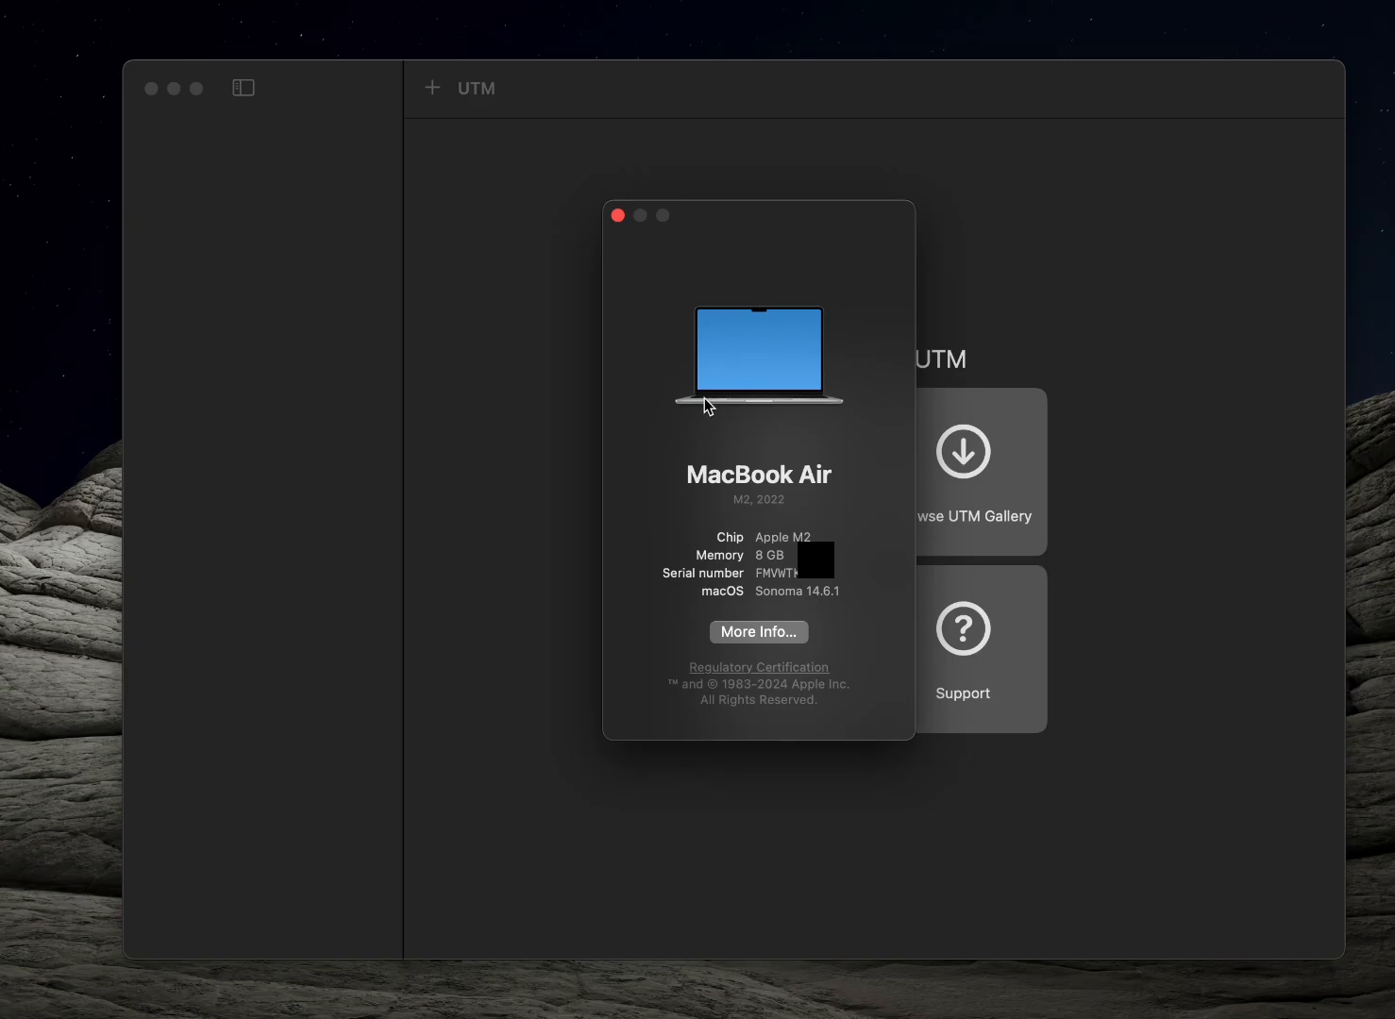
pyautogui.click(618, 216)
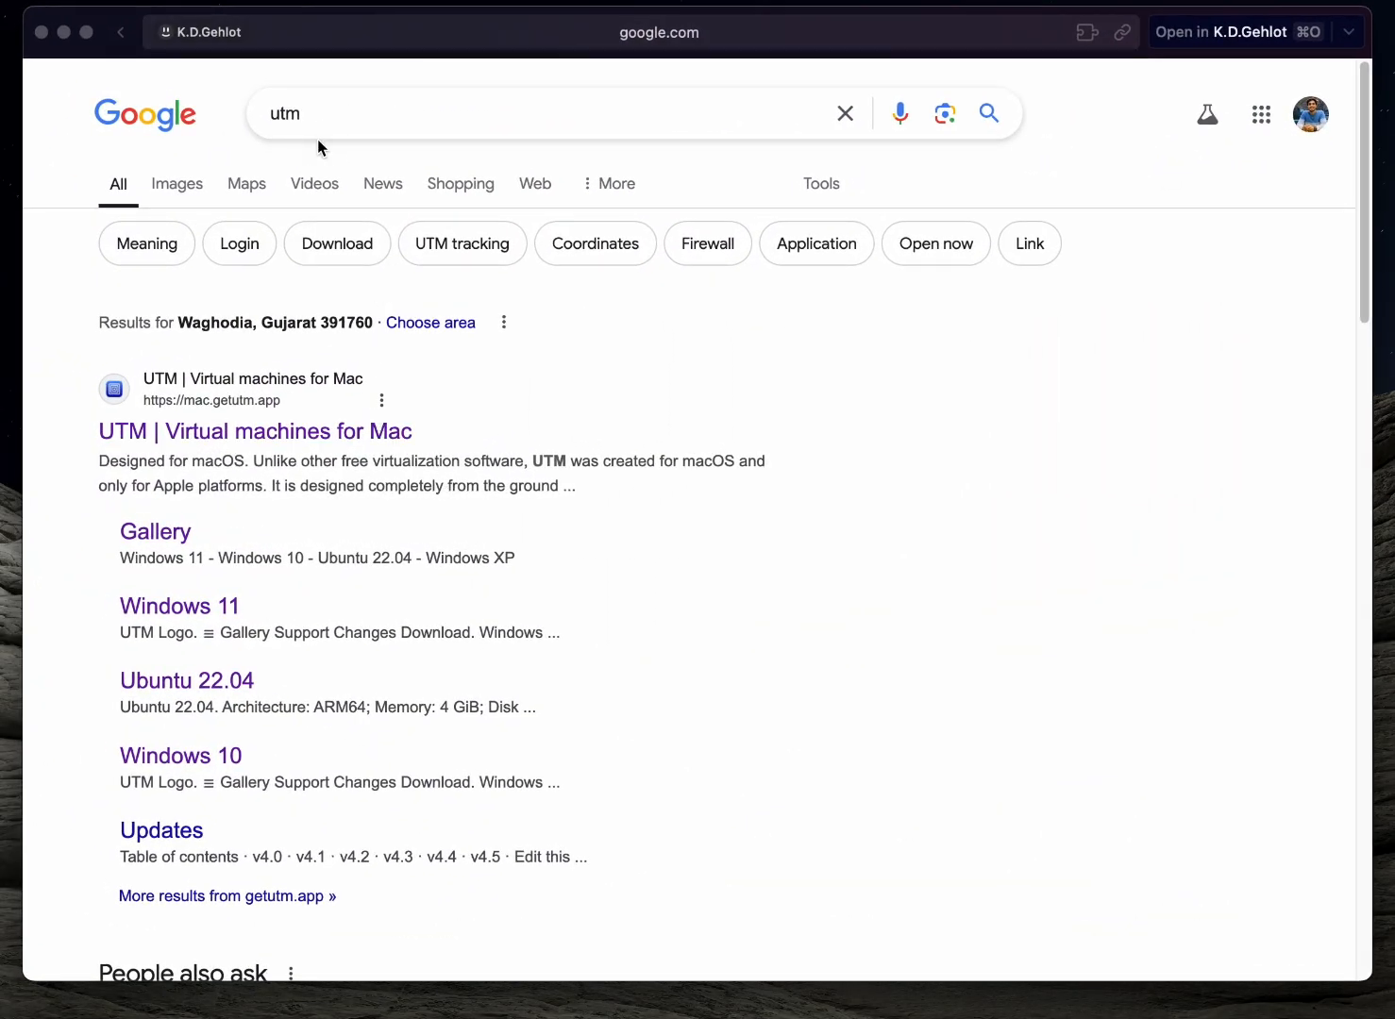
# Start the UTM.dmg download from the official UTM website found in the Google results and cancel it
pyautogui.click(323, 128)
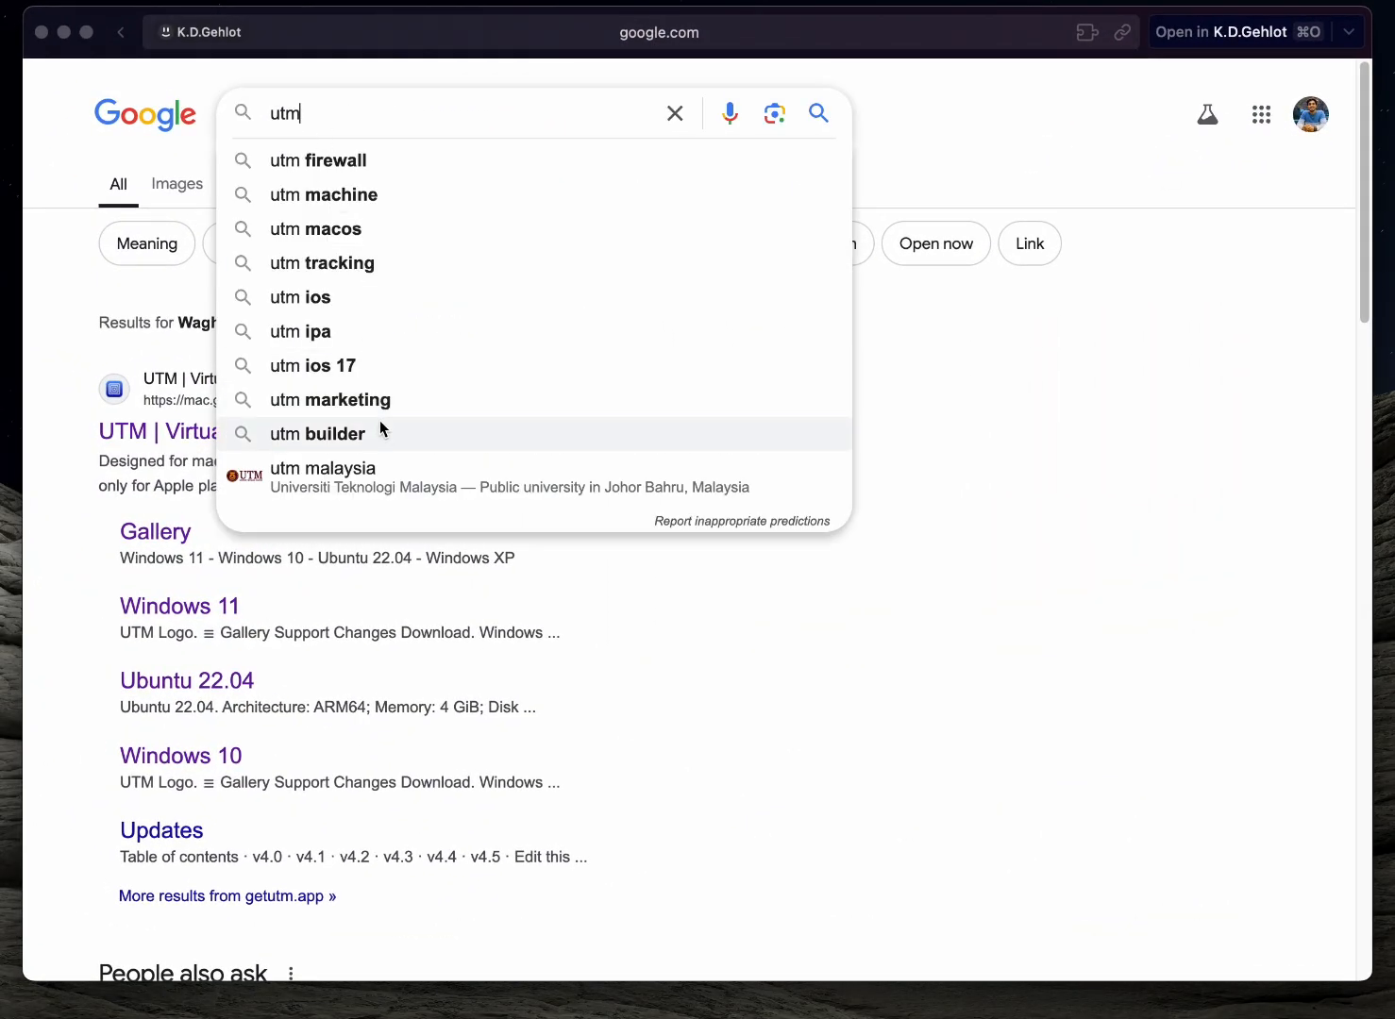
pyautogui.scroll(-1, 373, 427)
pyautogui.click(82, 412)
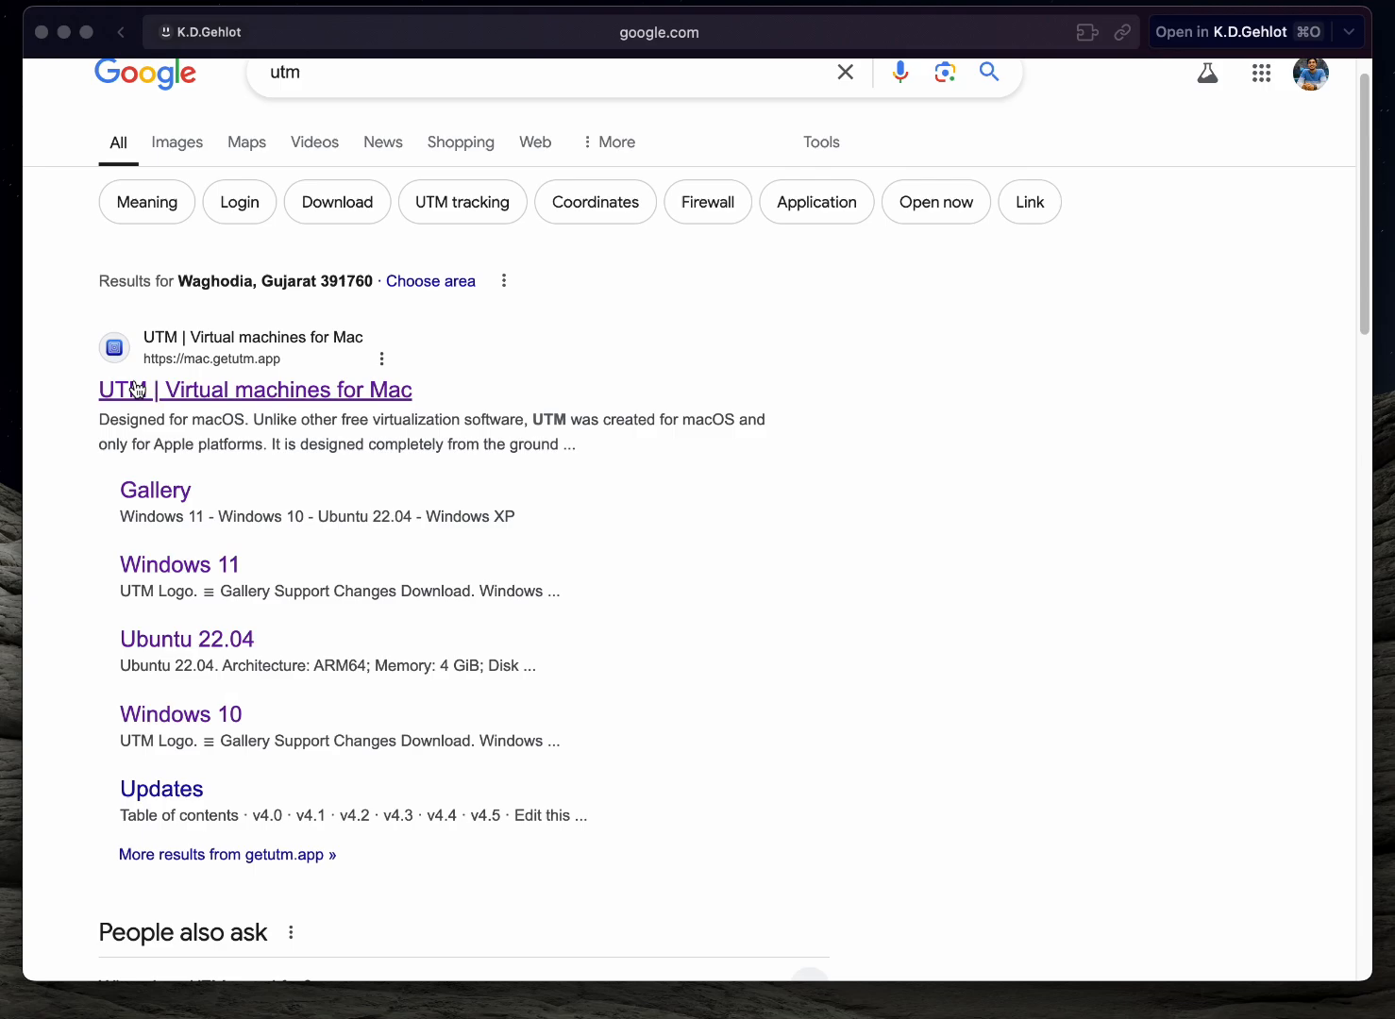
pyautogui.click(235, 394)
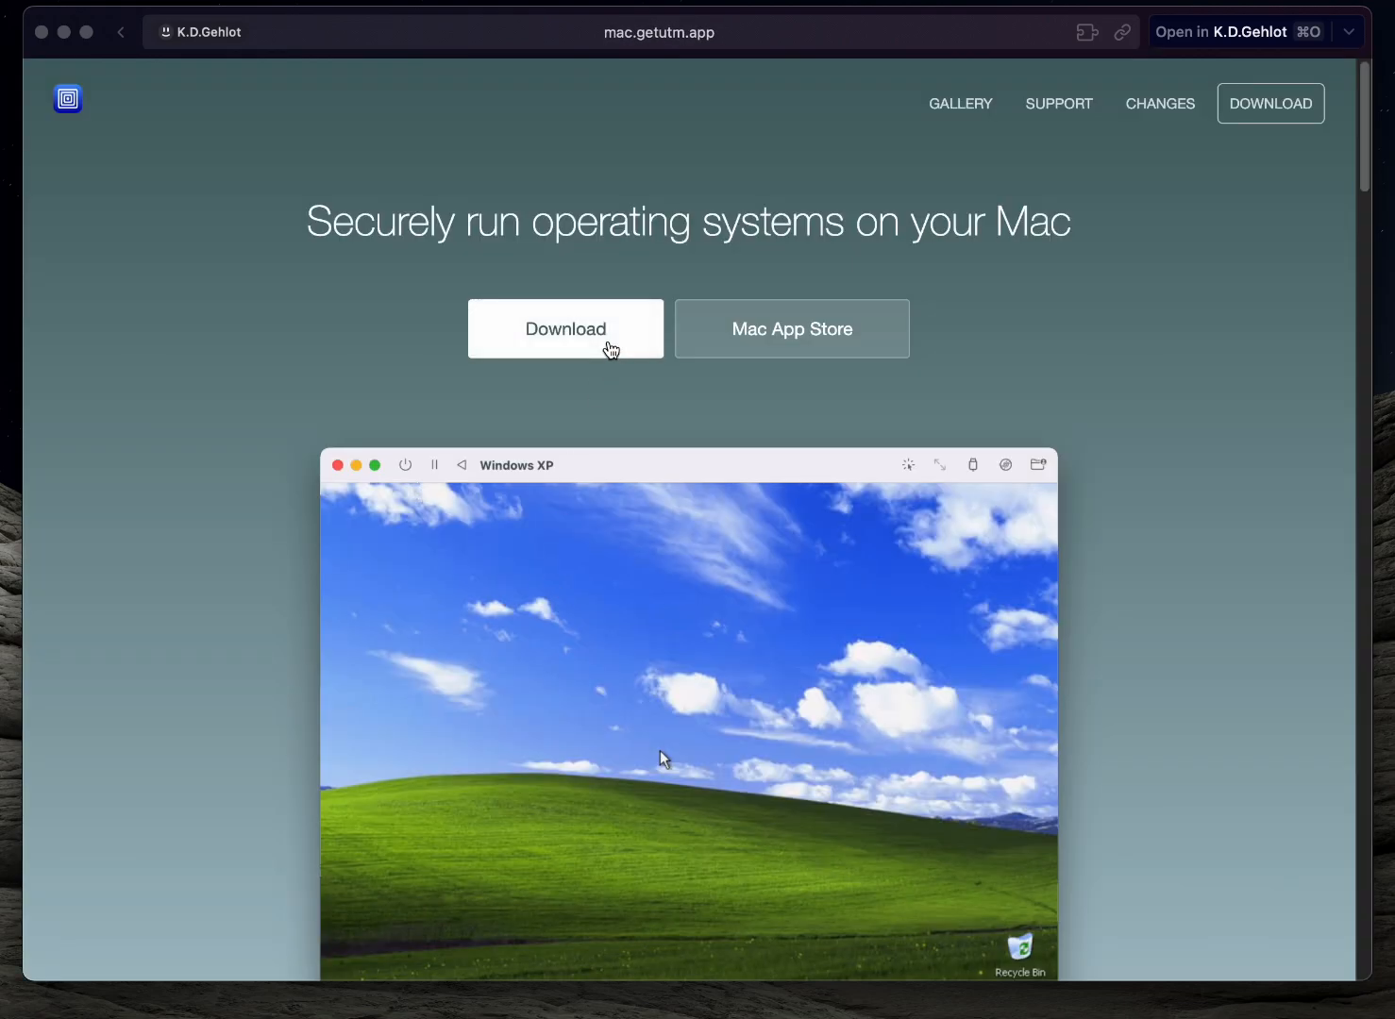
pyautogui.click(608, 350)
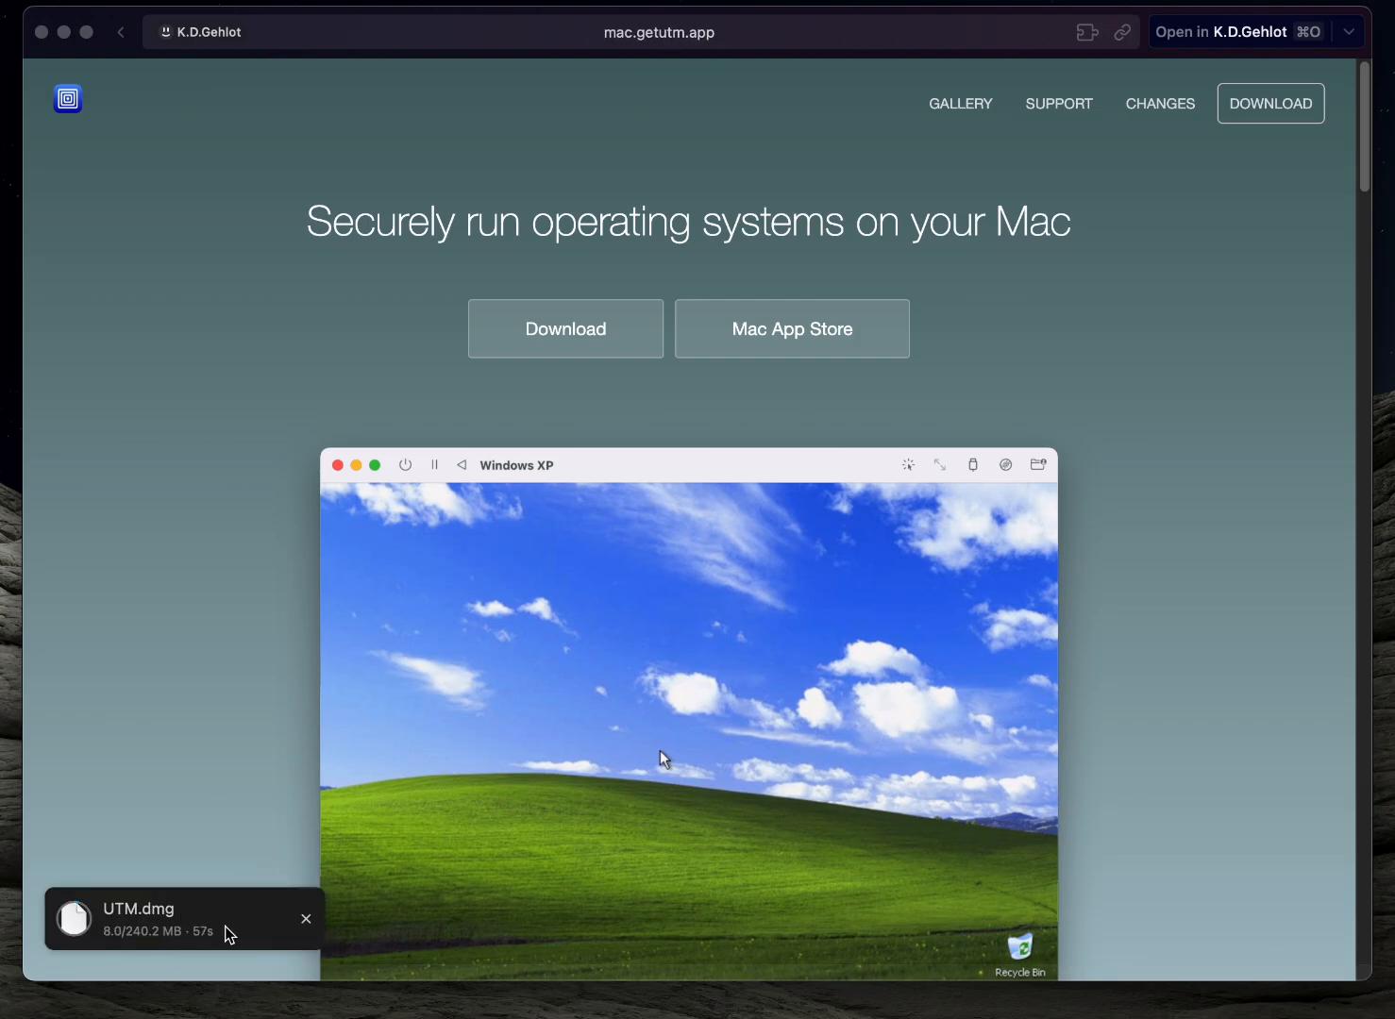
pyautogui.click(307, 922)
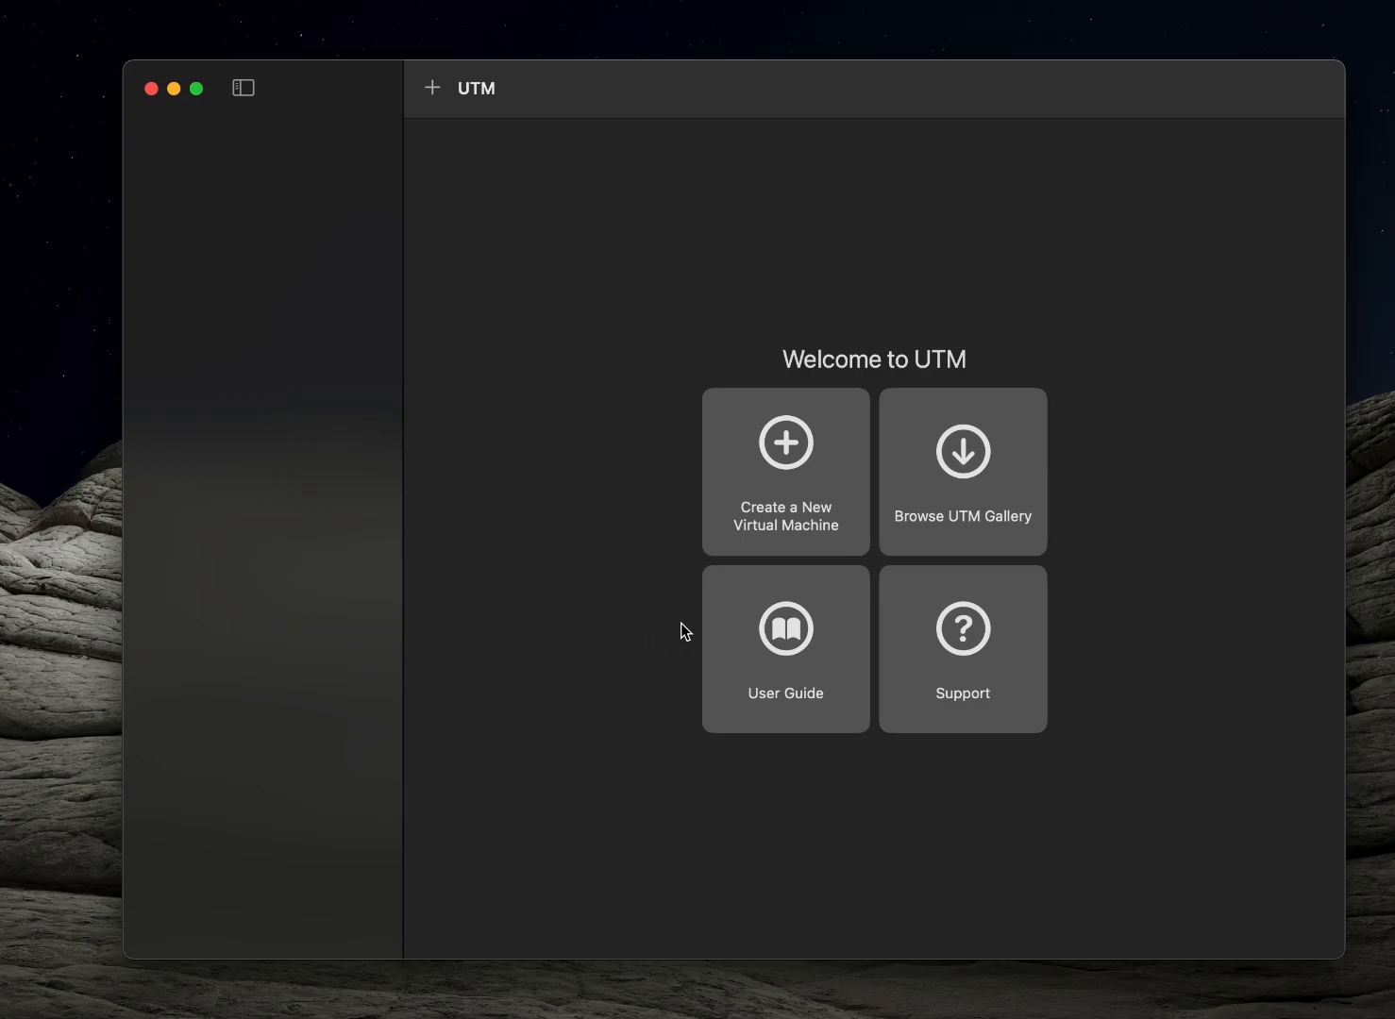
# Open the UTM gallery from the welcome screen and browse the available prebuilt operating systems and their architectures
pyautogui.click(943, 534)
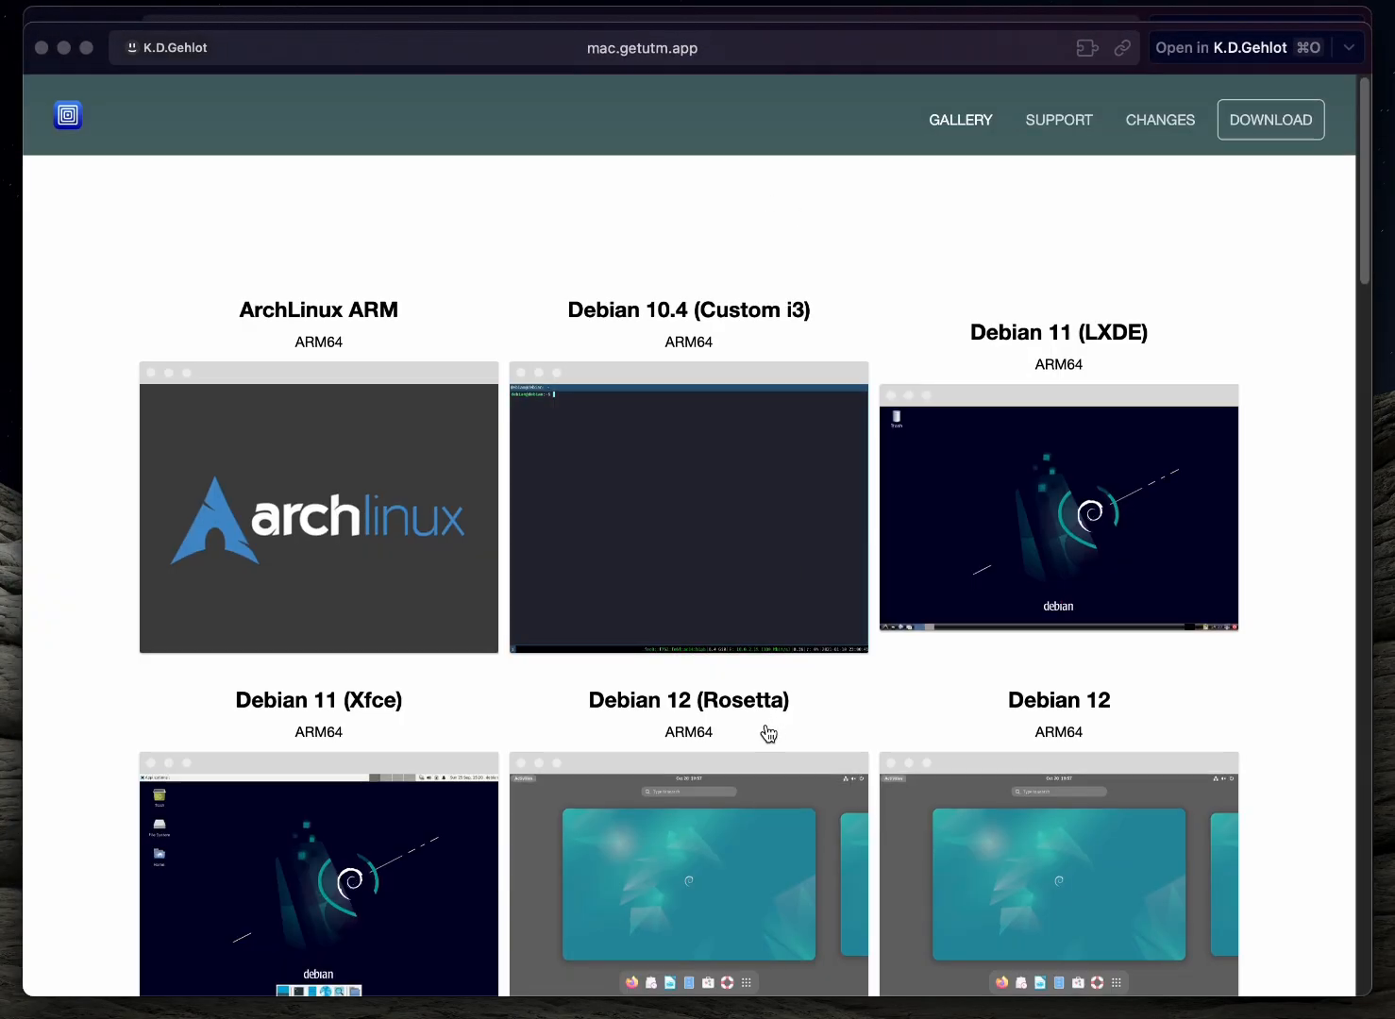
pyautogui.scroll(-10, 772, 732)
pyautogui.scroll(-10, 769, 733)
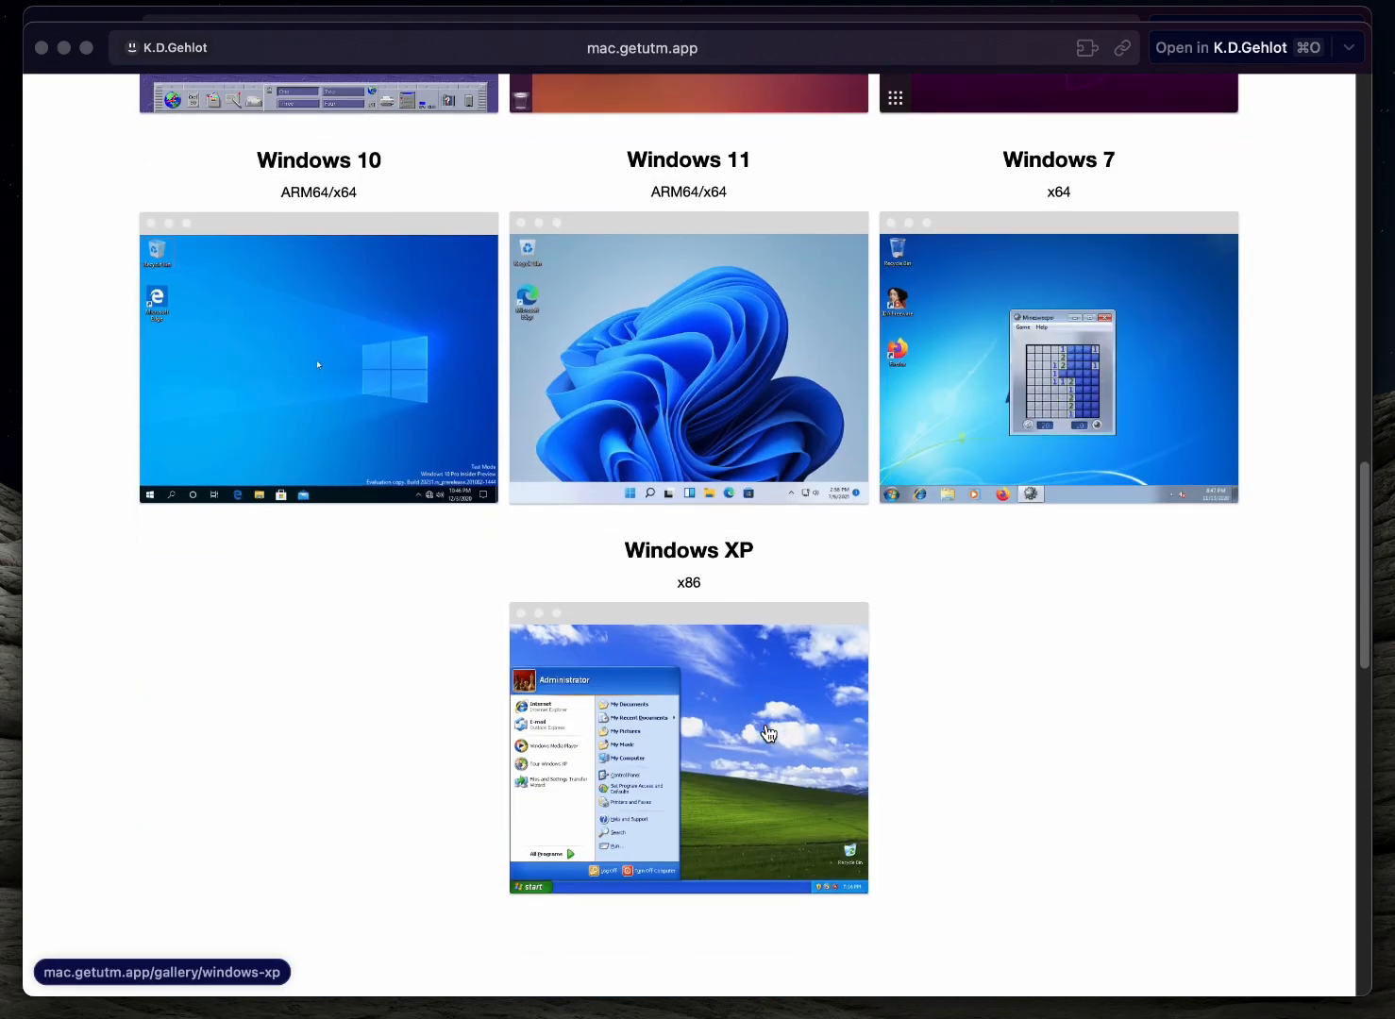
pyautogui.scroll(9, 770, 733)
pyautogui.scroll(10, 769, 734)
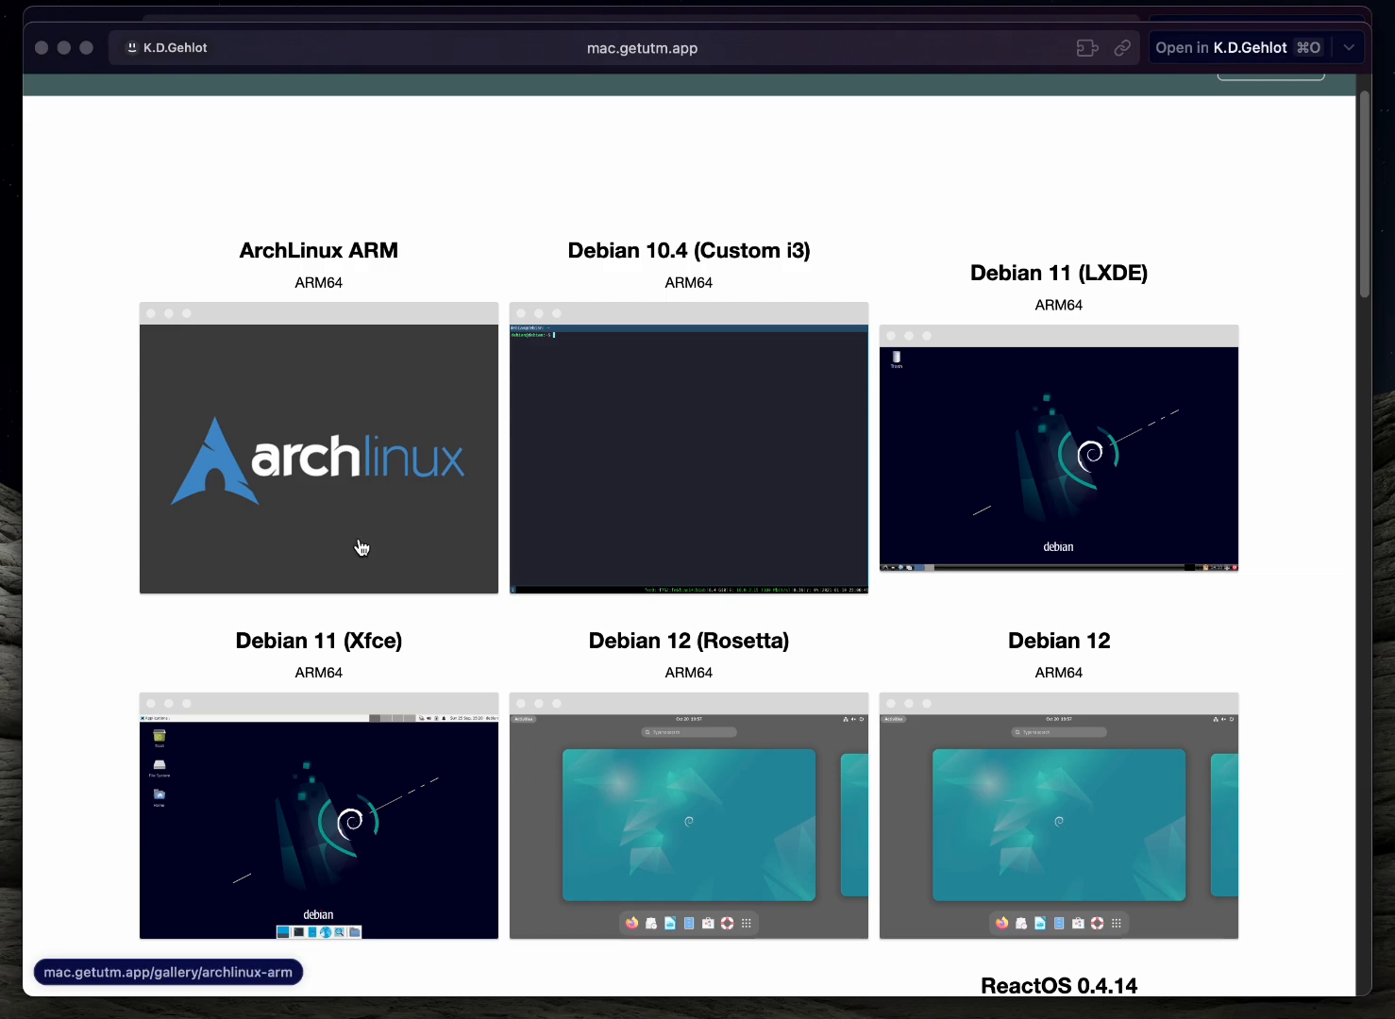
pyautogui.scroll(-5, 949, 535)
pyautogui.scroll(-7, 951, 538)
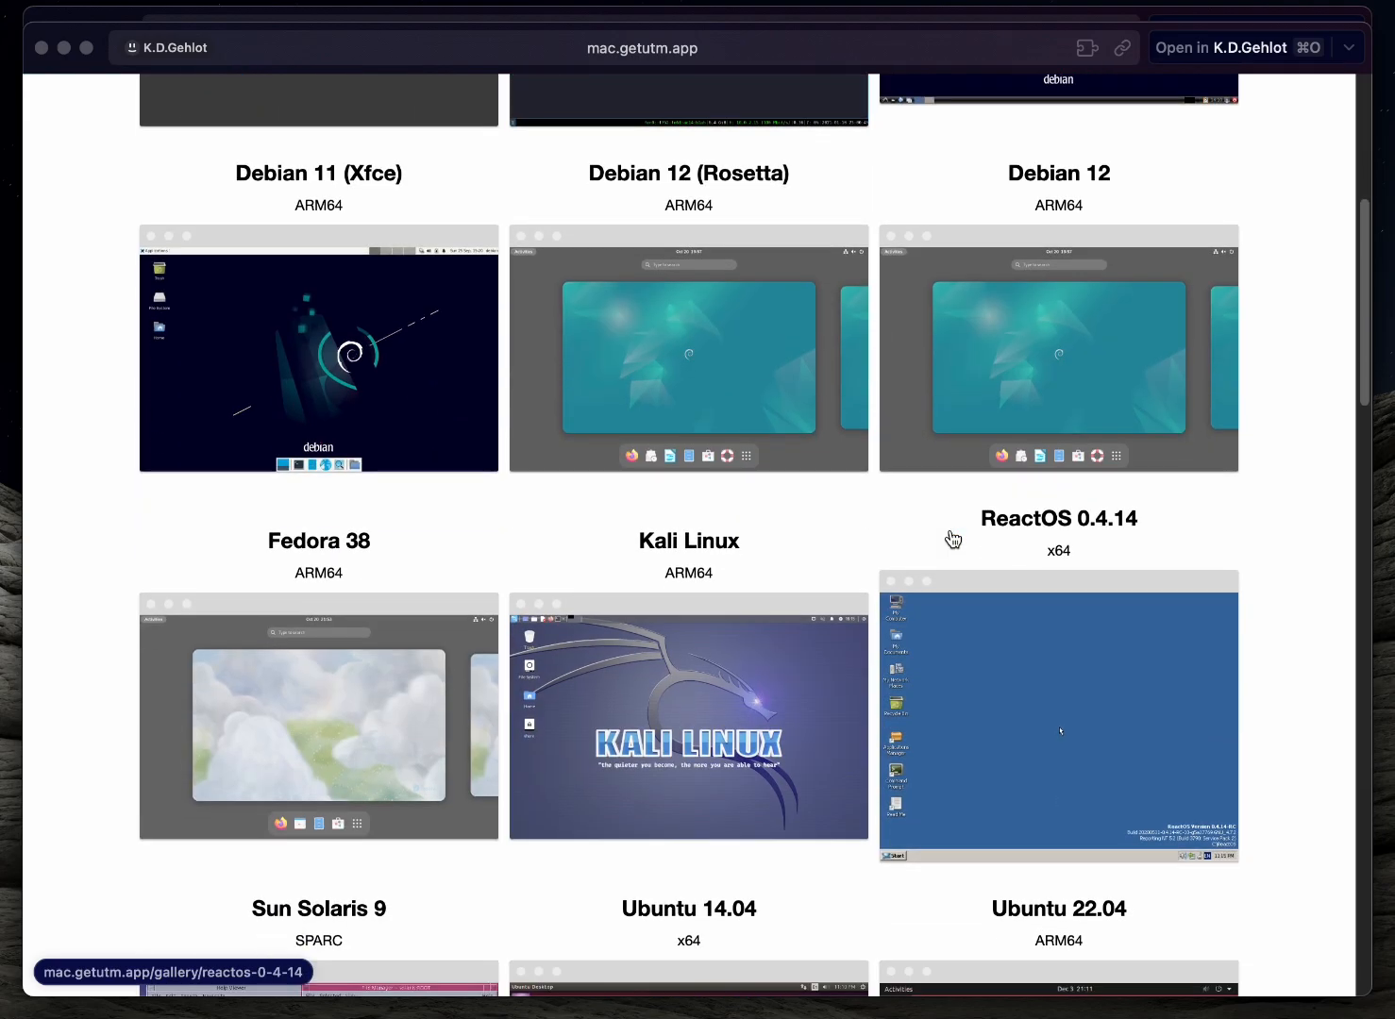
pyautogui.scroll(-3, 943, 543)
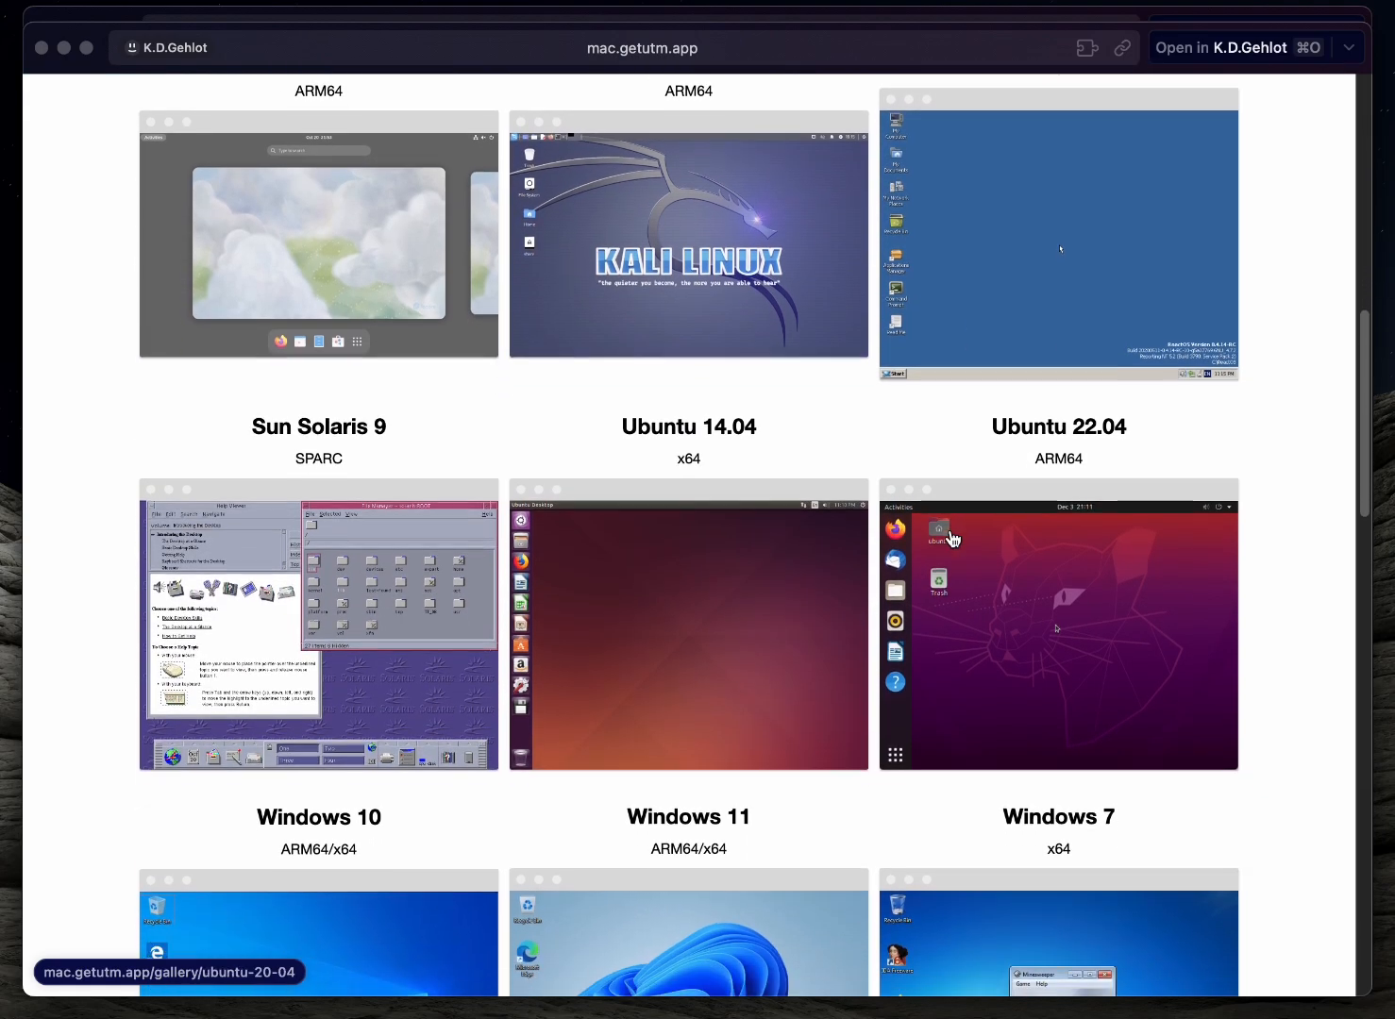
pyautogui.scroll(3, 940, 566)
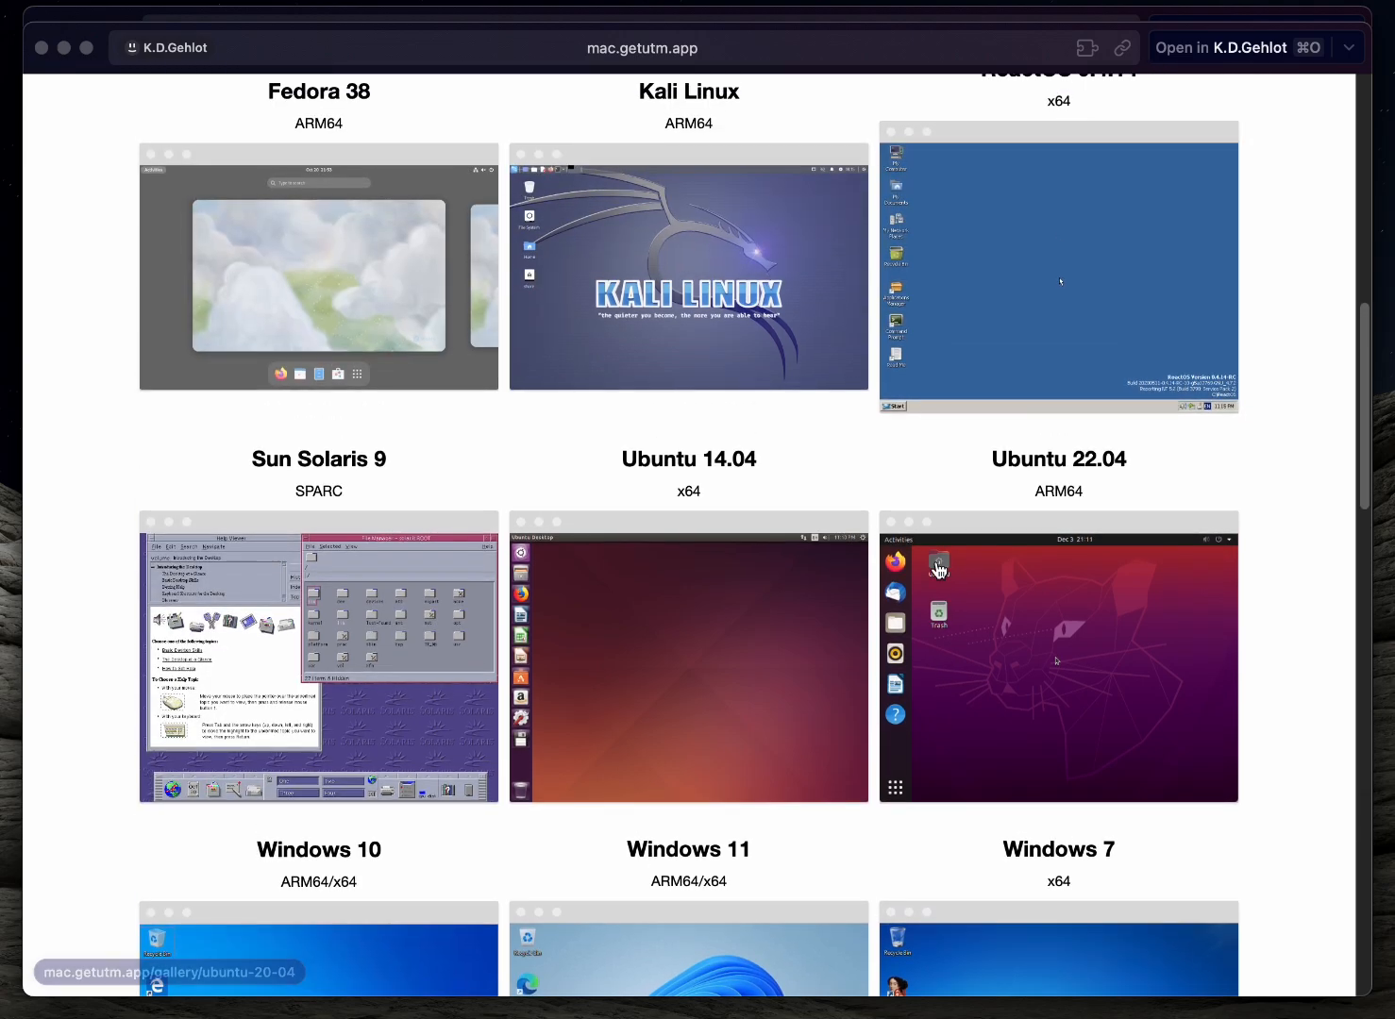
# Open the Kali Linux gallery entry and examine its memory, disk, display and default login details
pyautogui.scroll(1, 939, 568)
pyautogui.click(718, 338)
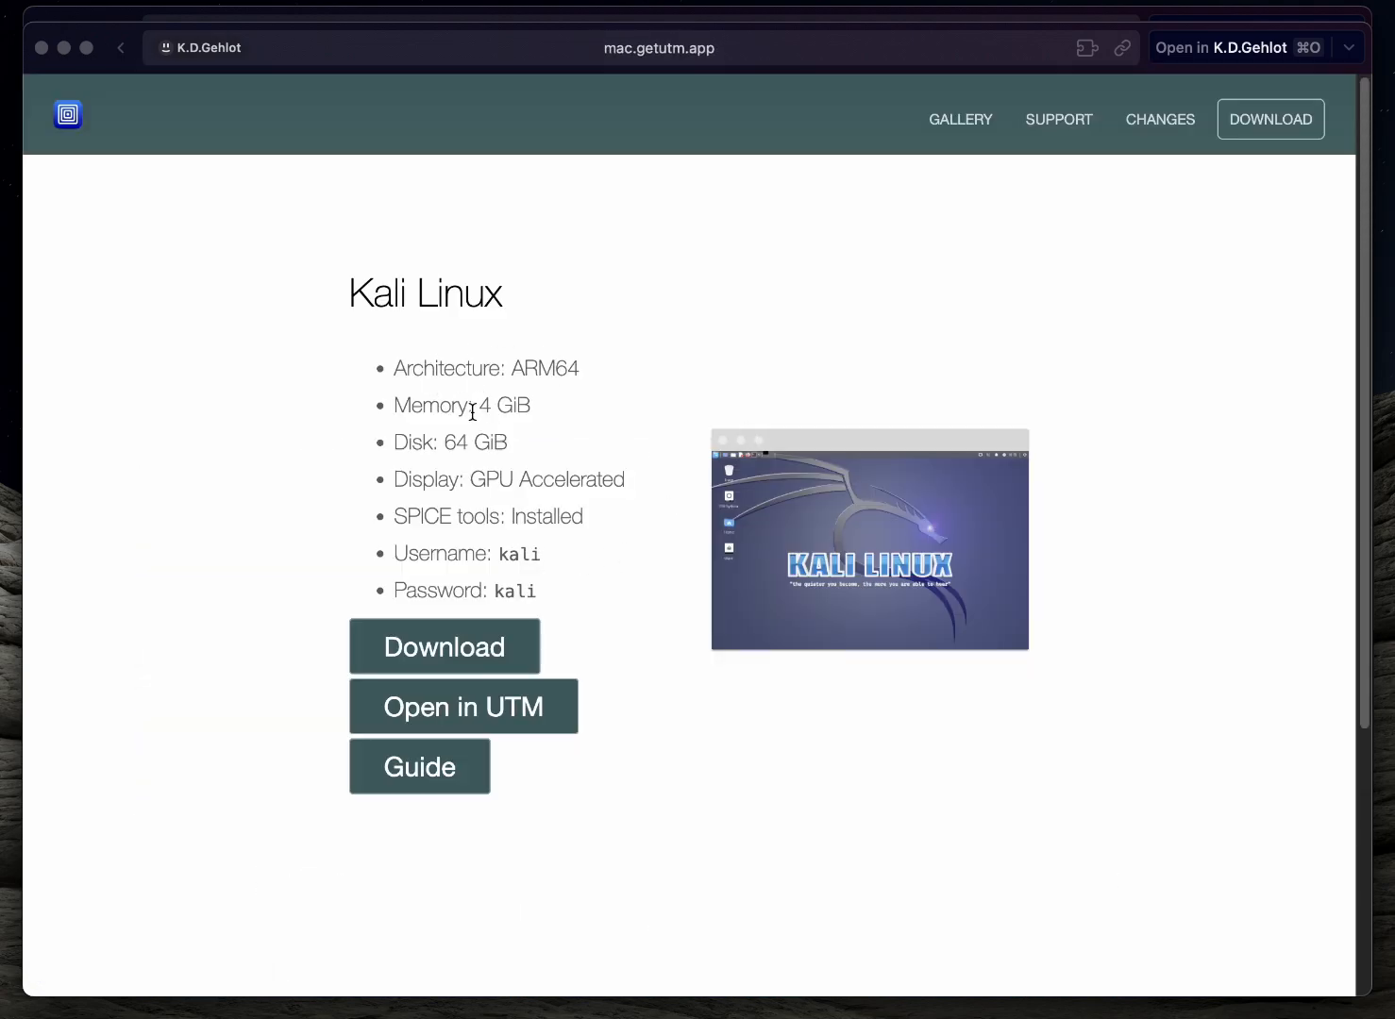
pyautogui.moveTo(472, 412); pyautogui.dragTo(593, 442)
pyautogui.moveTo(460, 479); pyautogui.dragTo(649, 483)
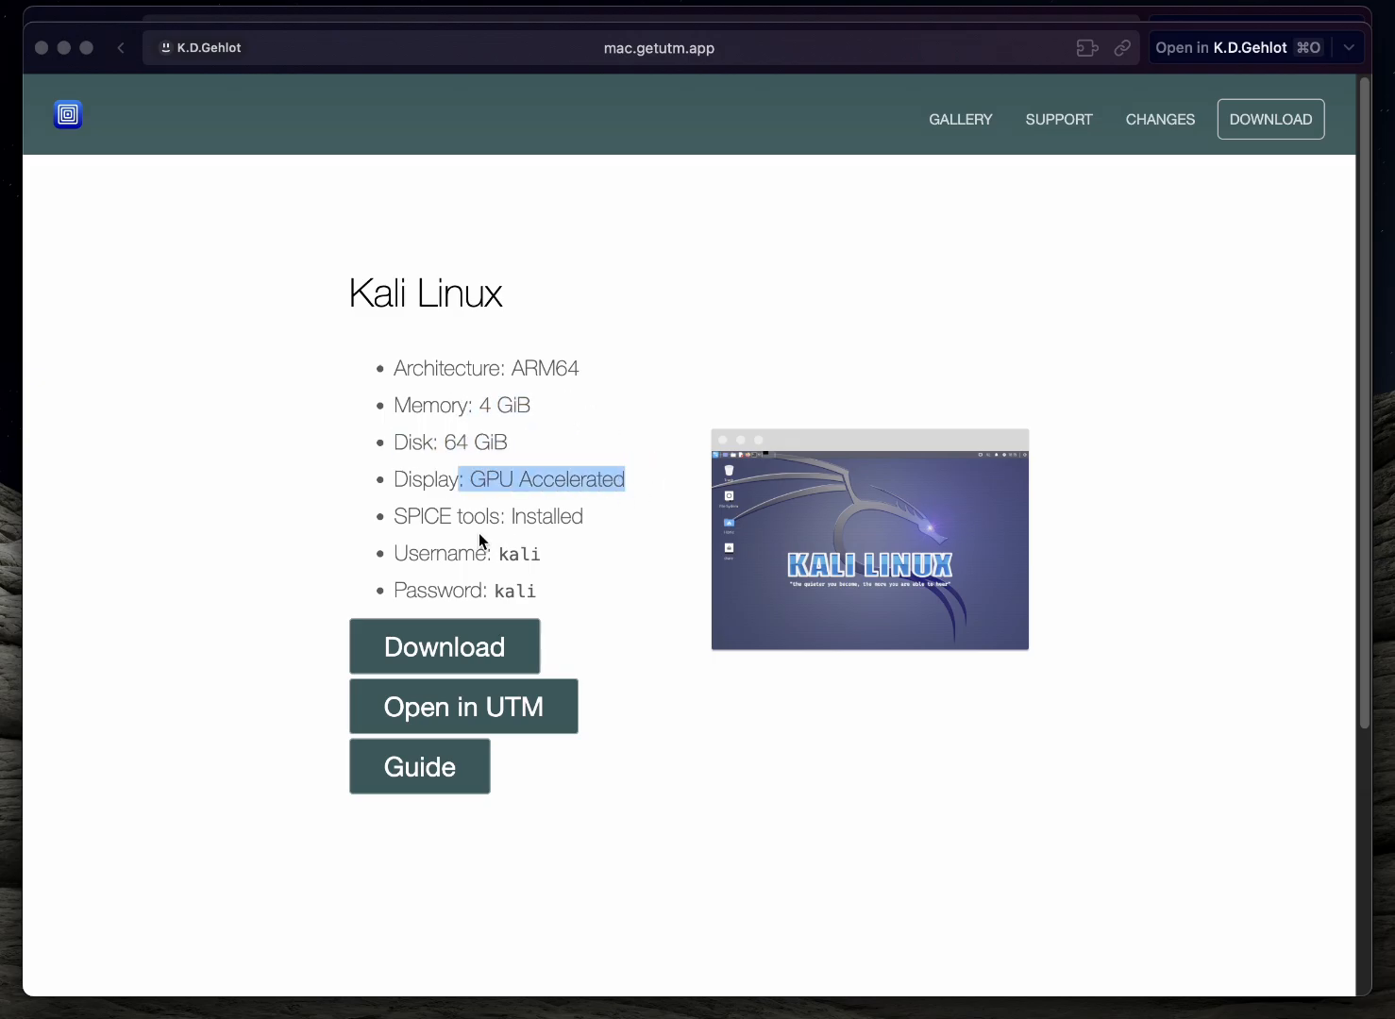
pyautogui.moveTo(497, 554); pyautogui.dragTo(605, 560)
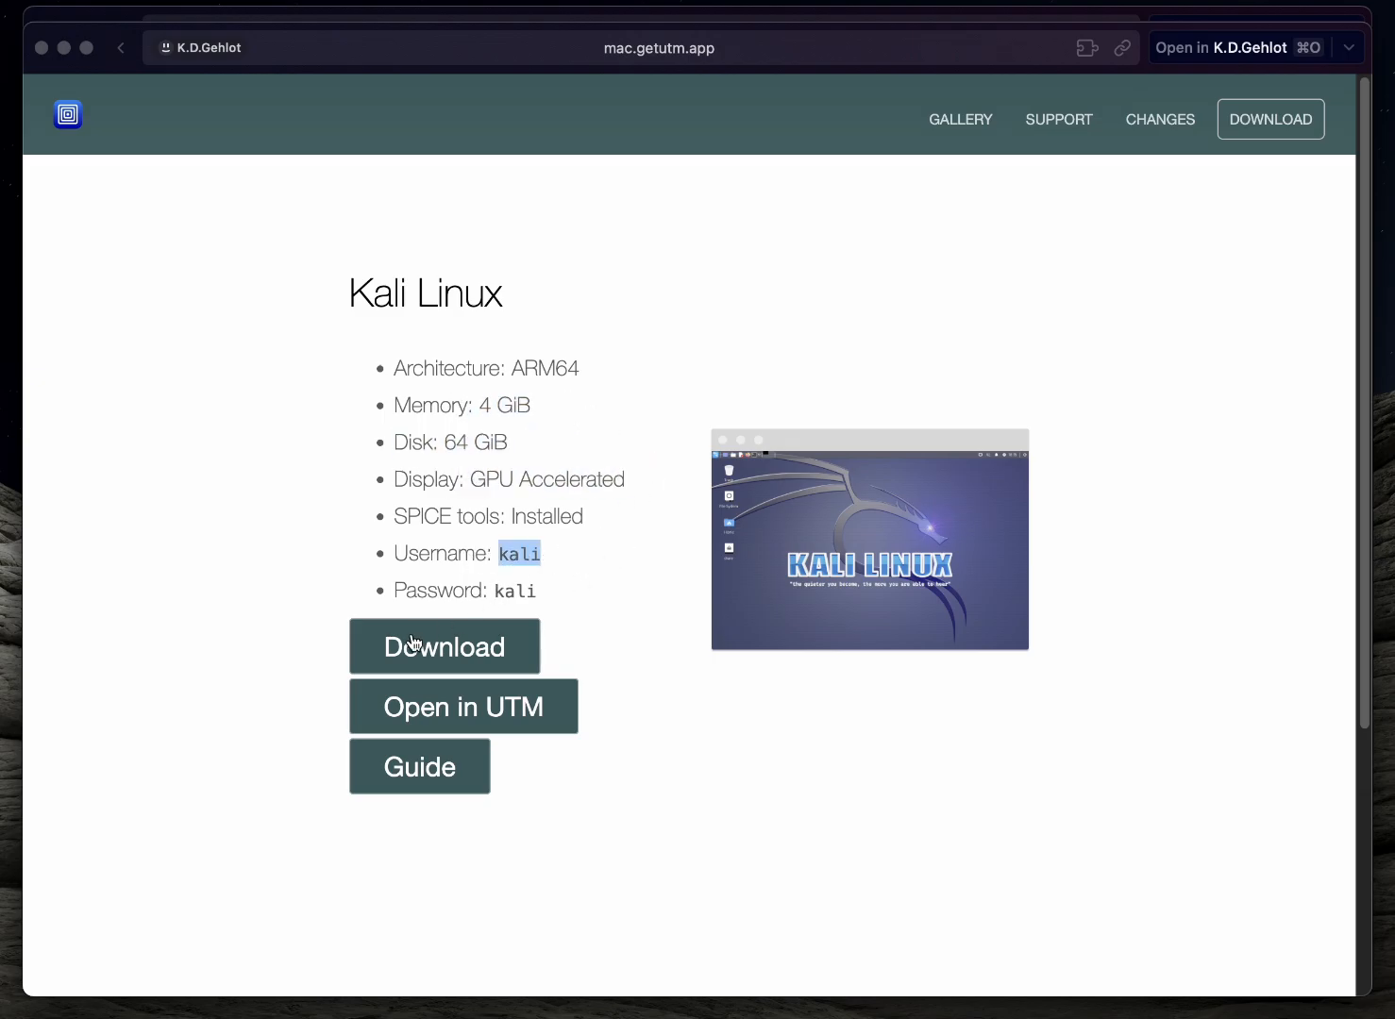
# Start downloading the prebuilt Kali Linux machine into UTM, cancel the pending download and close the gallery page
pyautogui.click(430, 703)
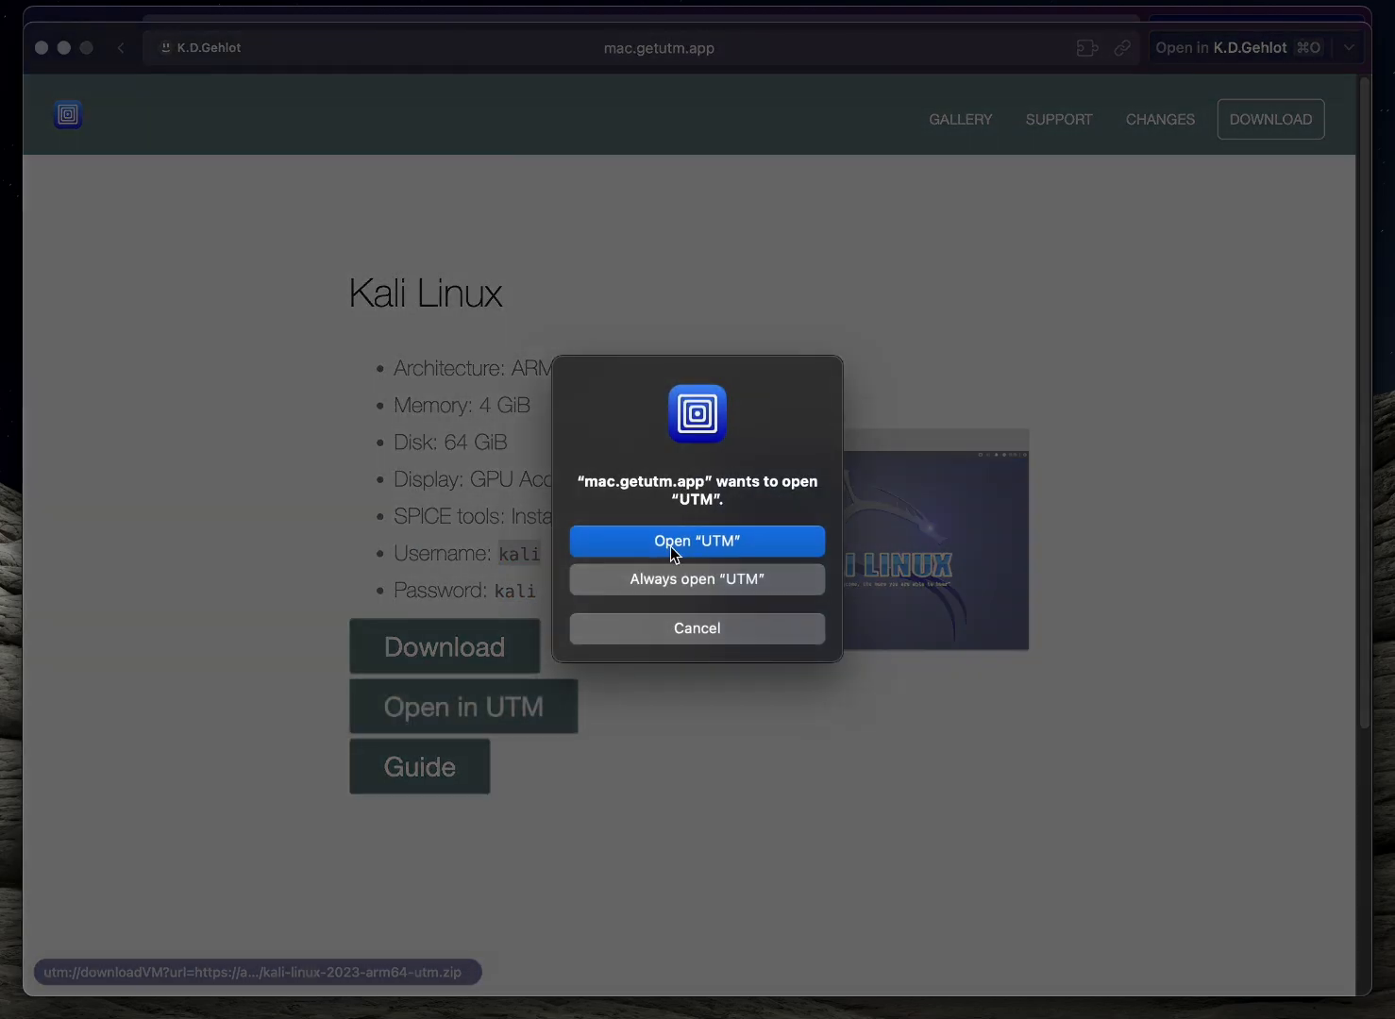
pyautogui.click(673, 551)
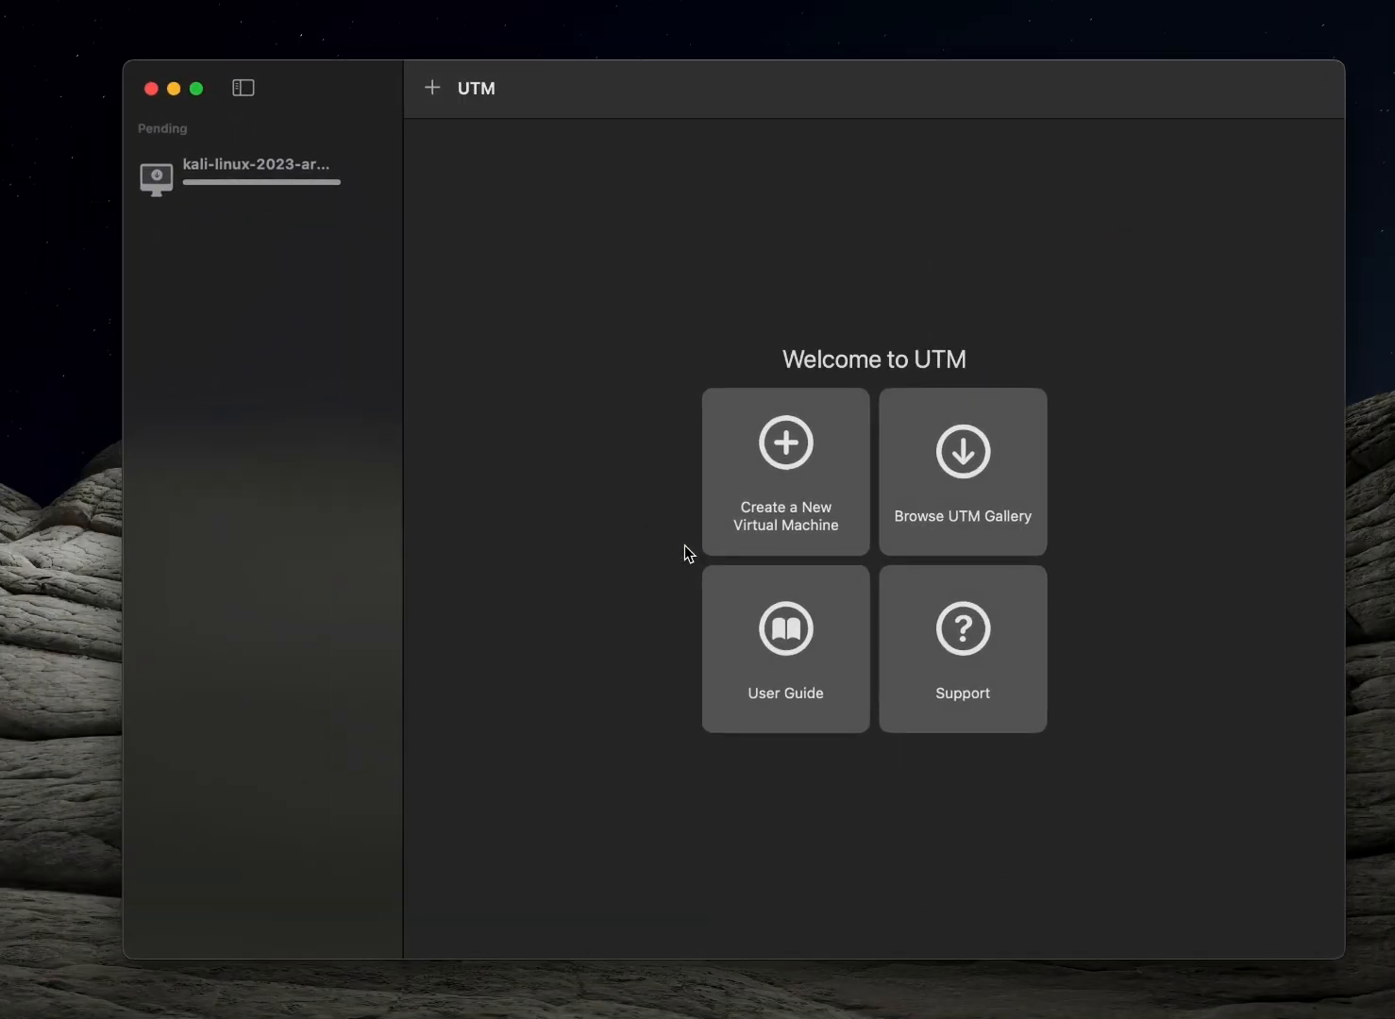
pyautogui.moveTo(239, 216)
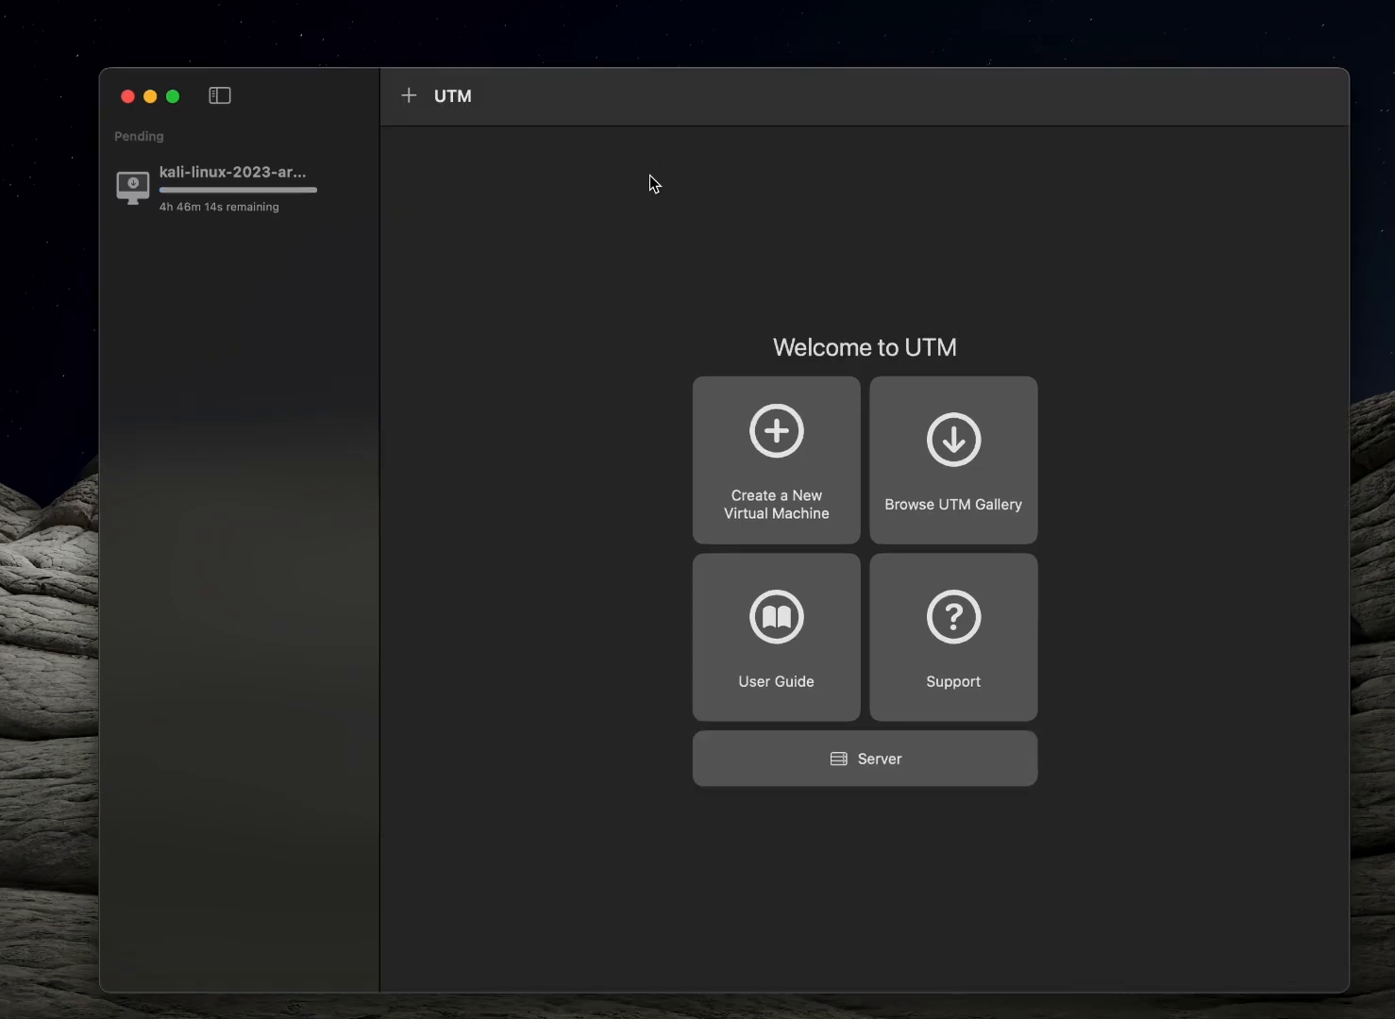
pyautogui.click(344, 187)
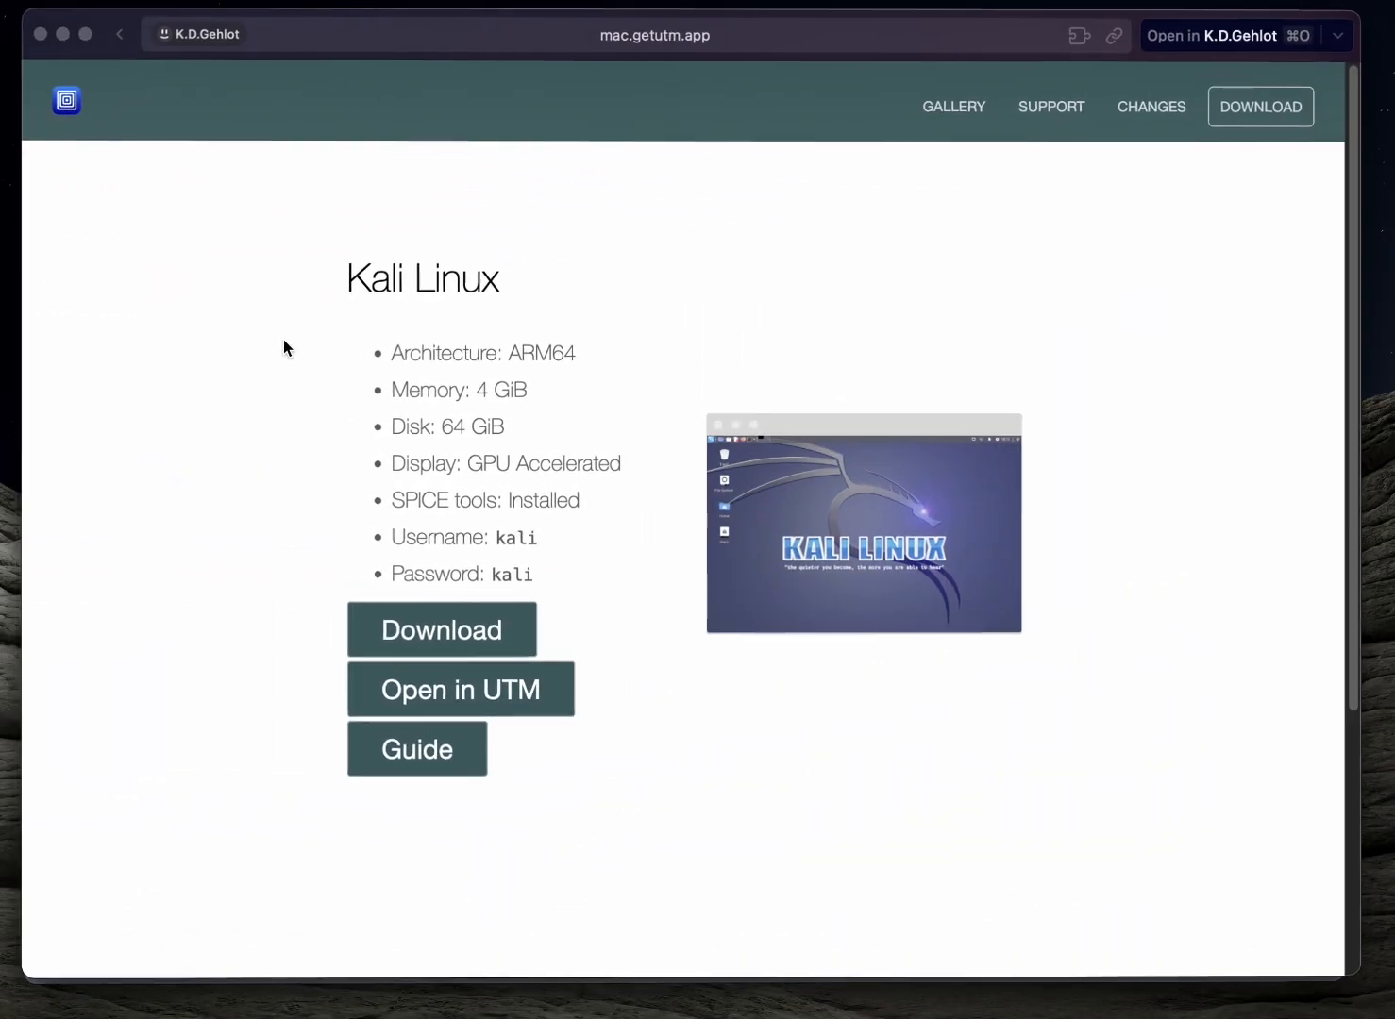
pyautogui.click(42, 33)
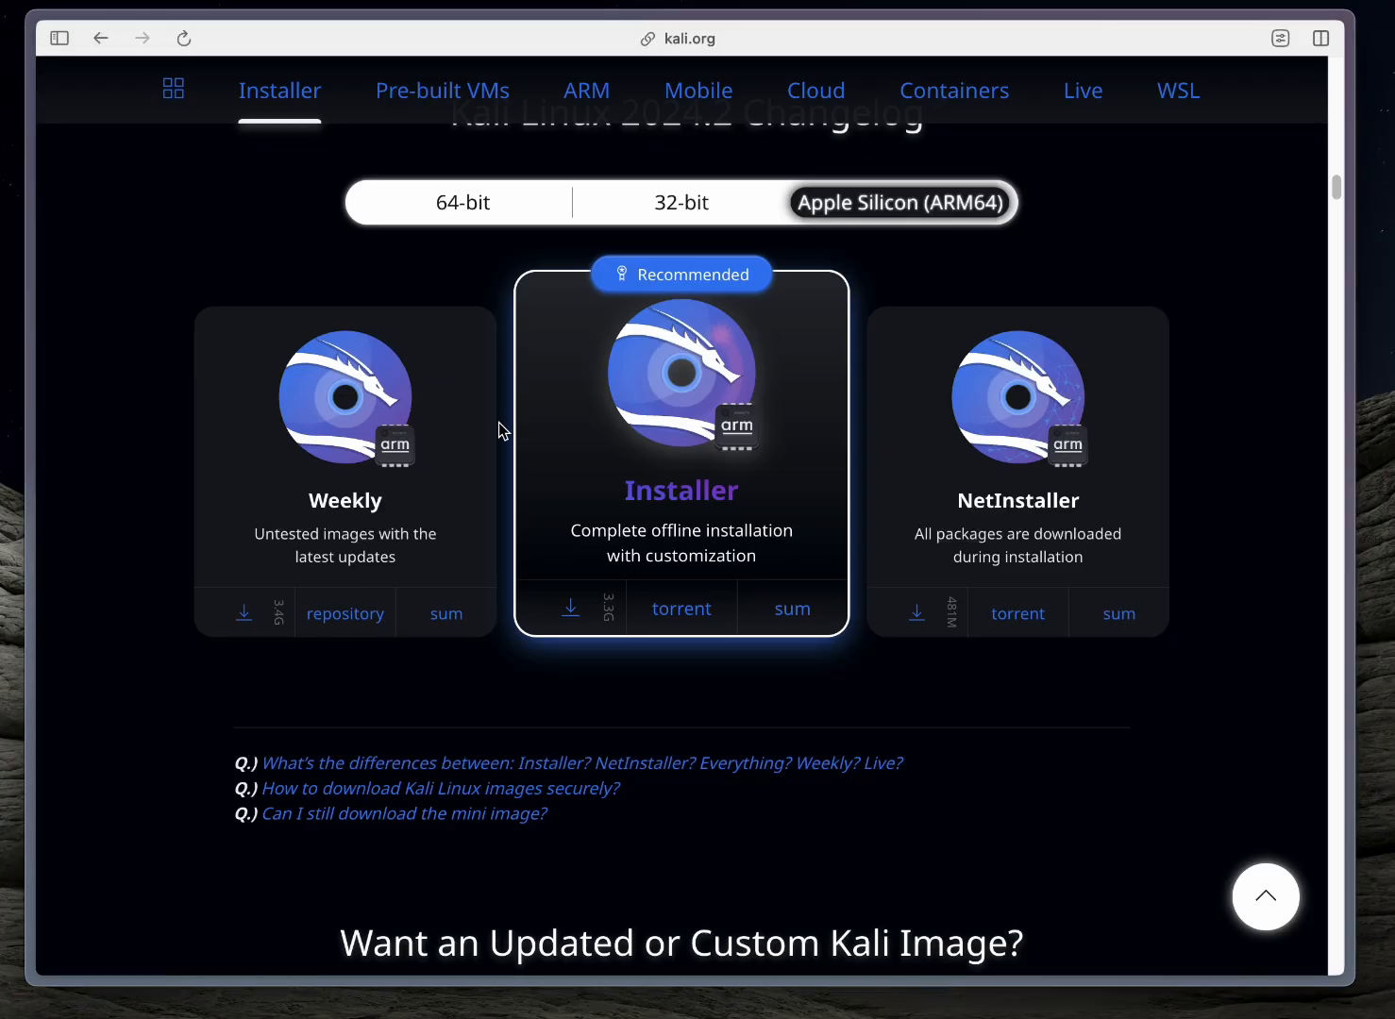
# Search the web for "kali" in a new browser tab
pyautogui.press('super+t')
pyautogui.write('kla')
pyautogui.press('BackSpace')
pyautogui.press('BackSpace')
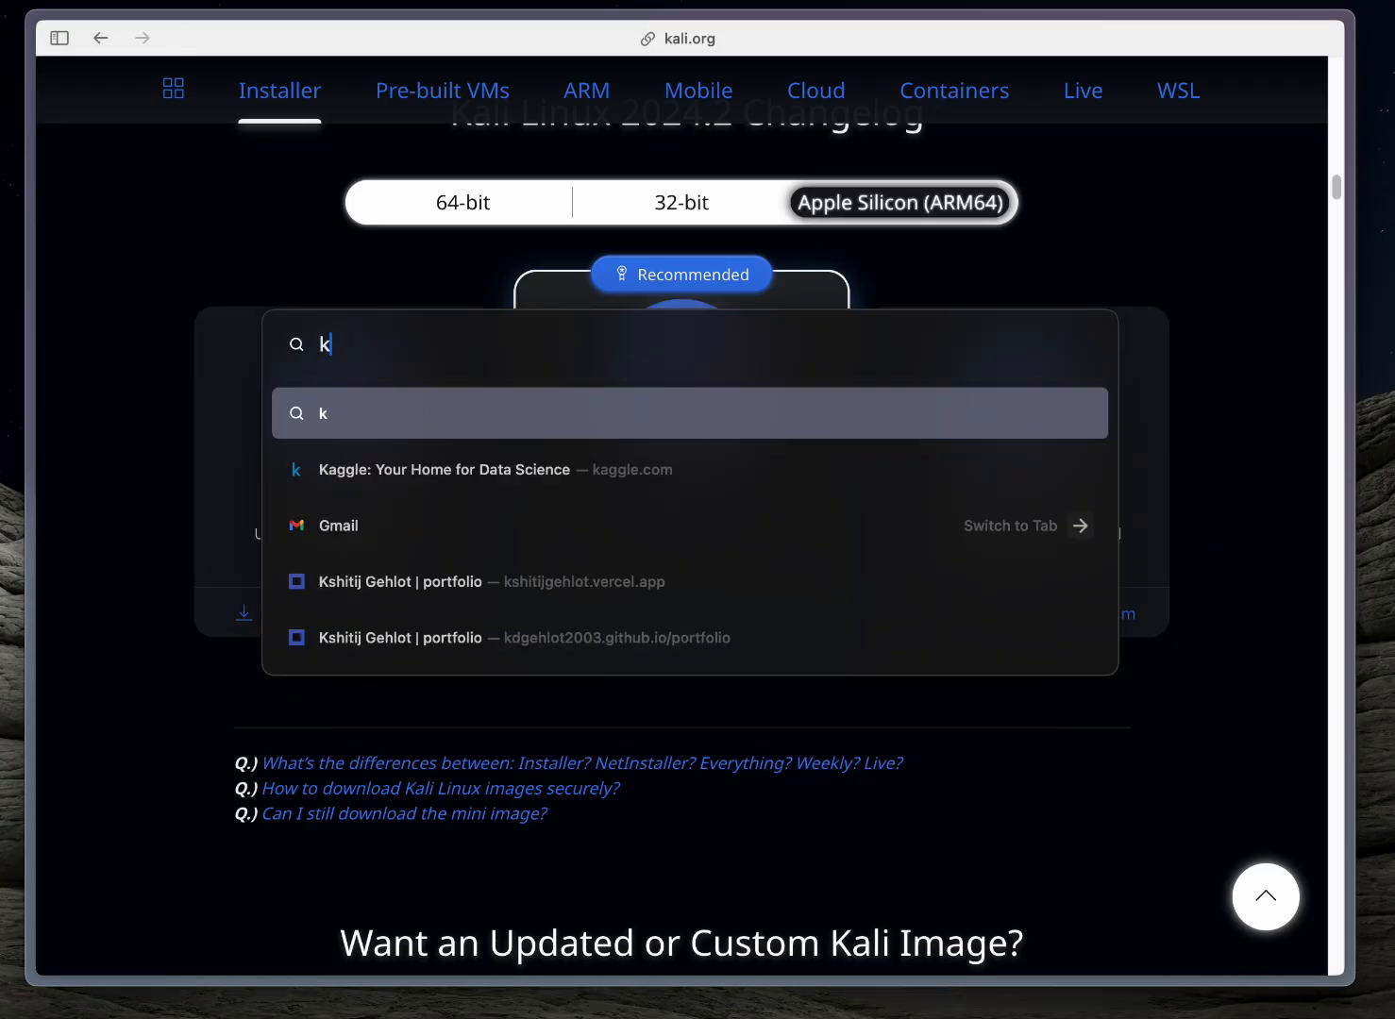
pyautogui.write('ali')
pyautogui.press('Return')
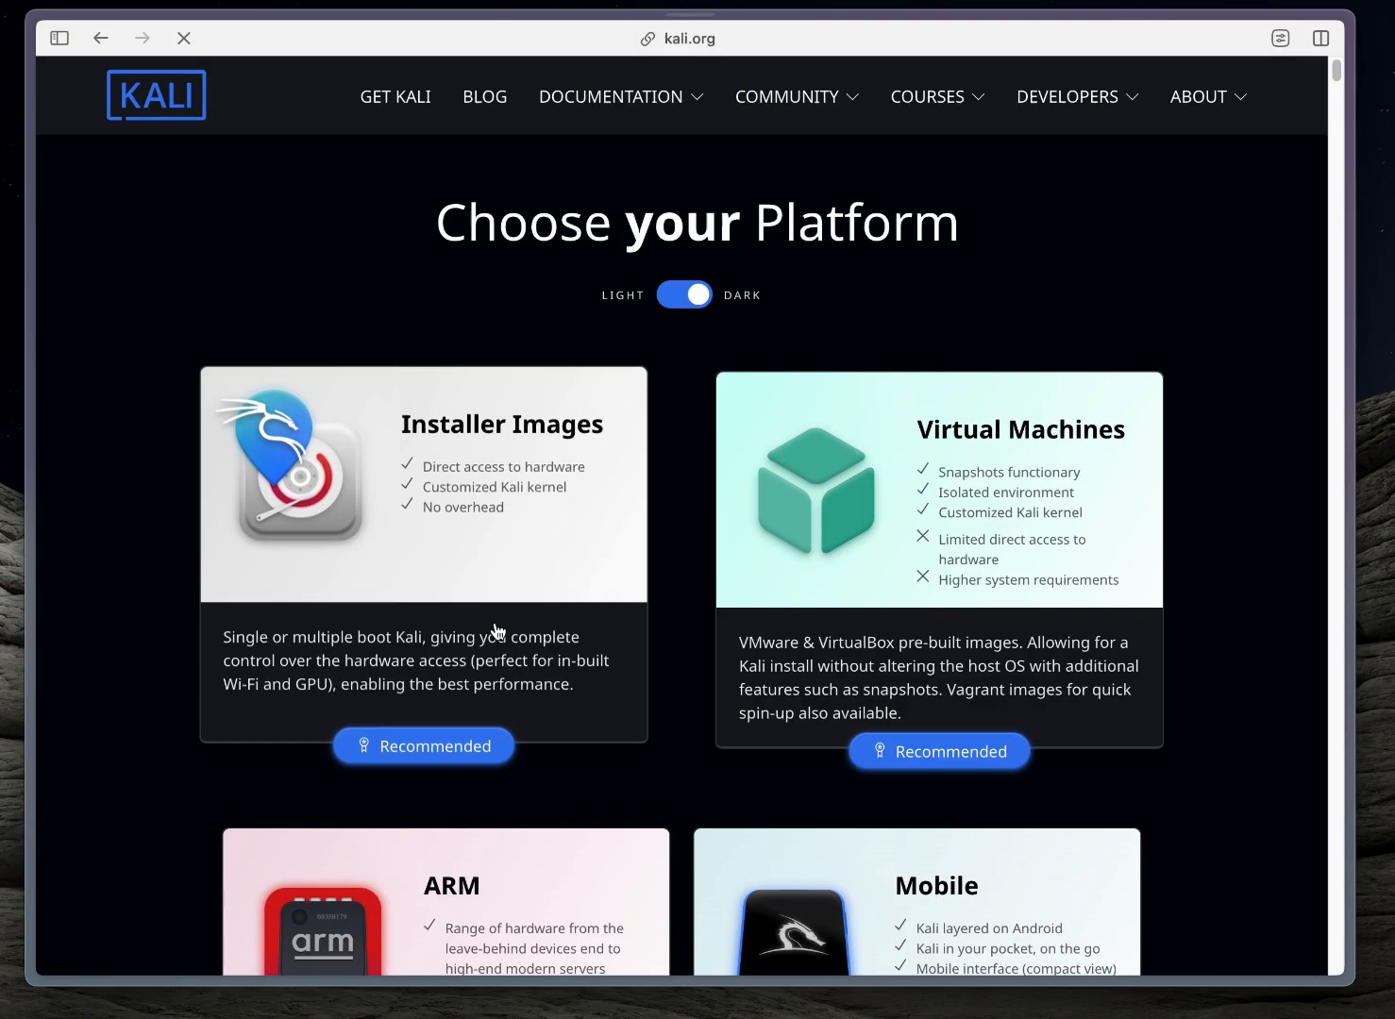
# Show the Apple Silicon (ARM64) installers on the Kali download page and select the downloaded Kali 2024.2 ARM64 installer ISO in Finder
pyautogui.click(492, 632)
pyautogui.scroll(-4, 660, 735)
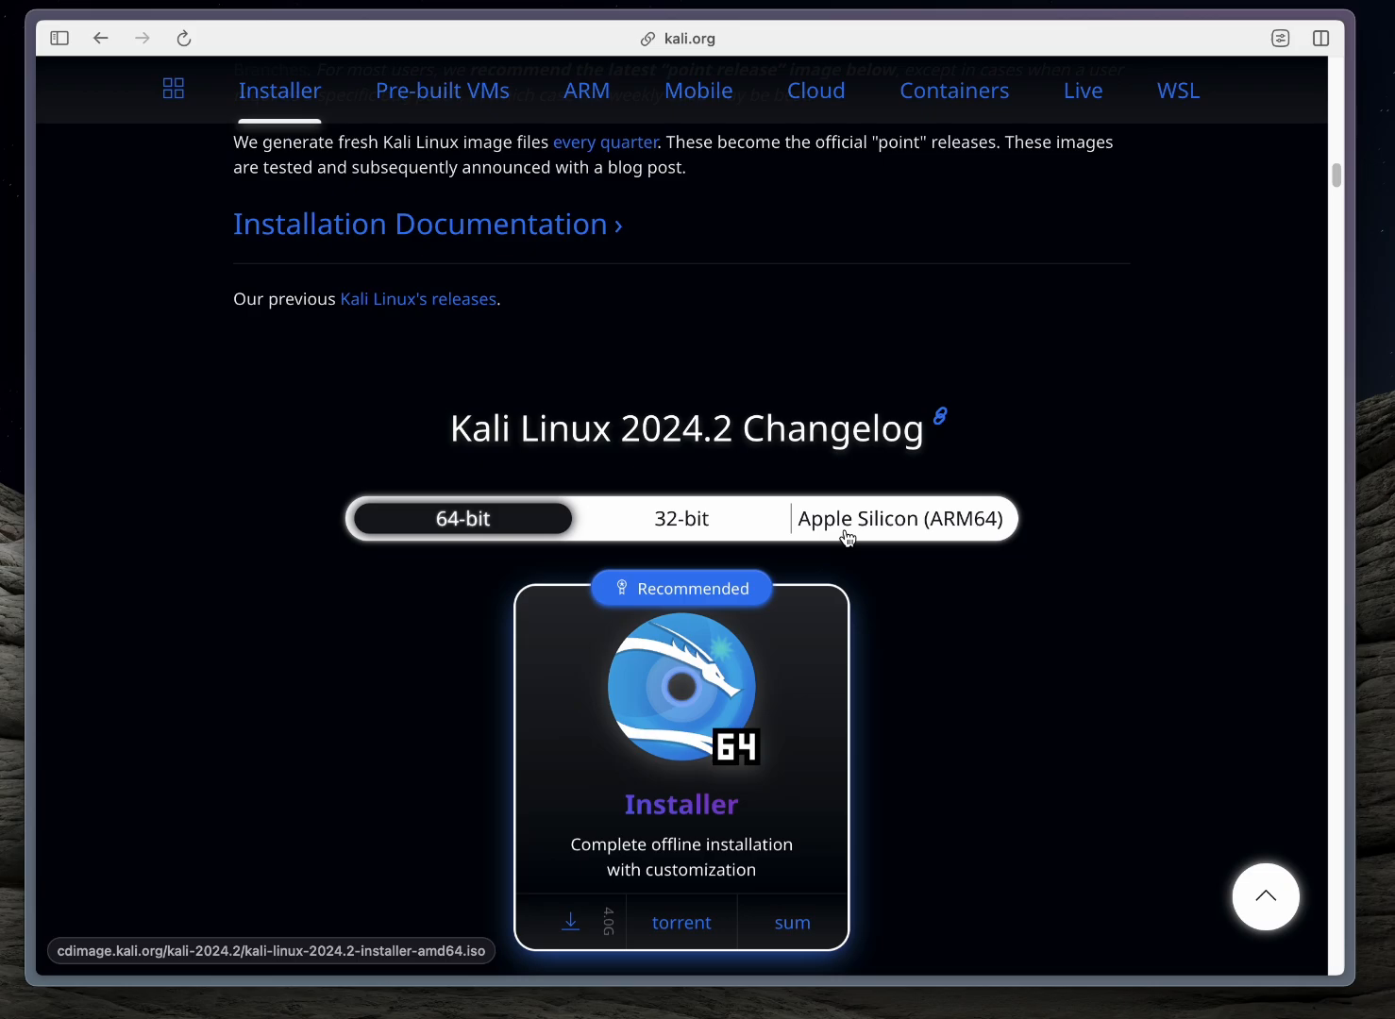
pyautogui.click(847, 536)
pyautogui.scroll(-4, 859, 604)
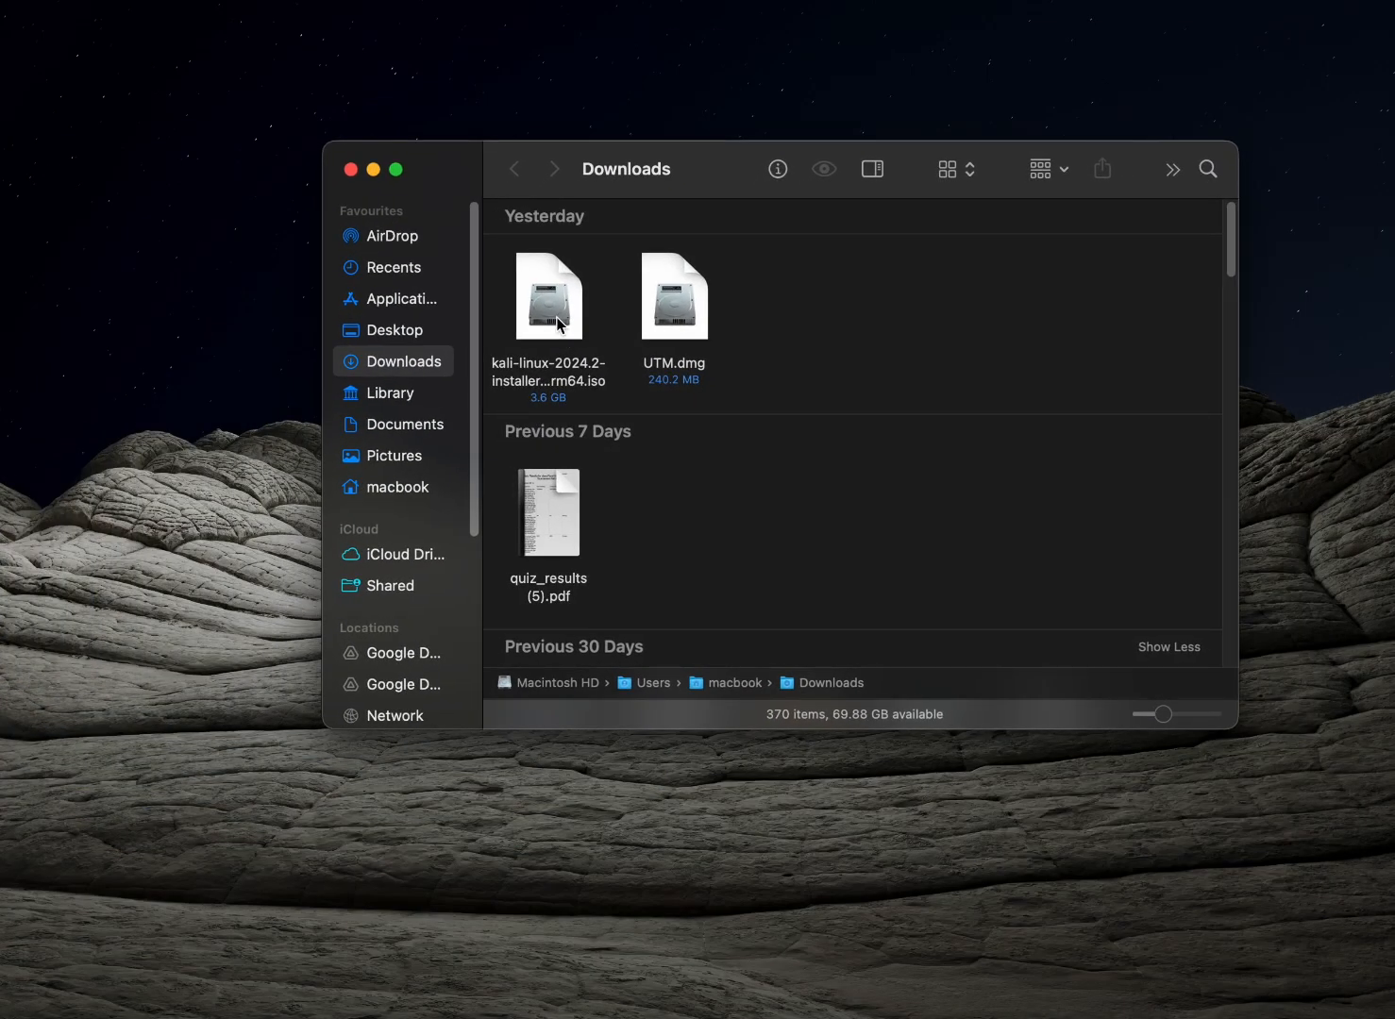
pyautogui.click(557, 324)
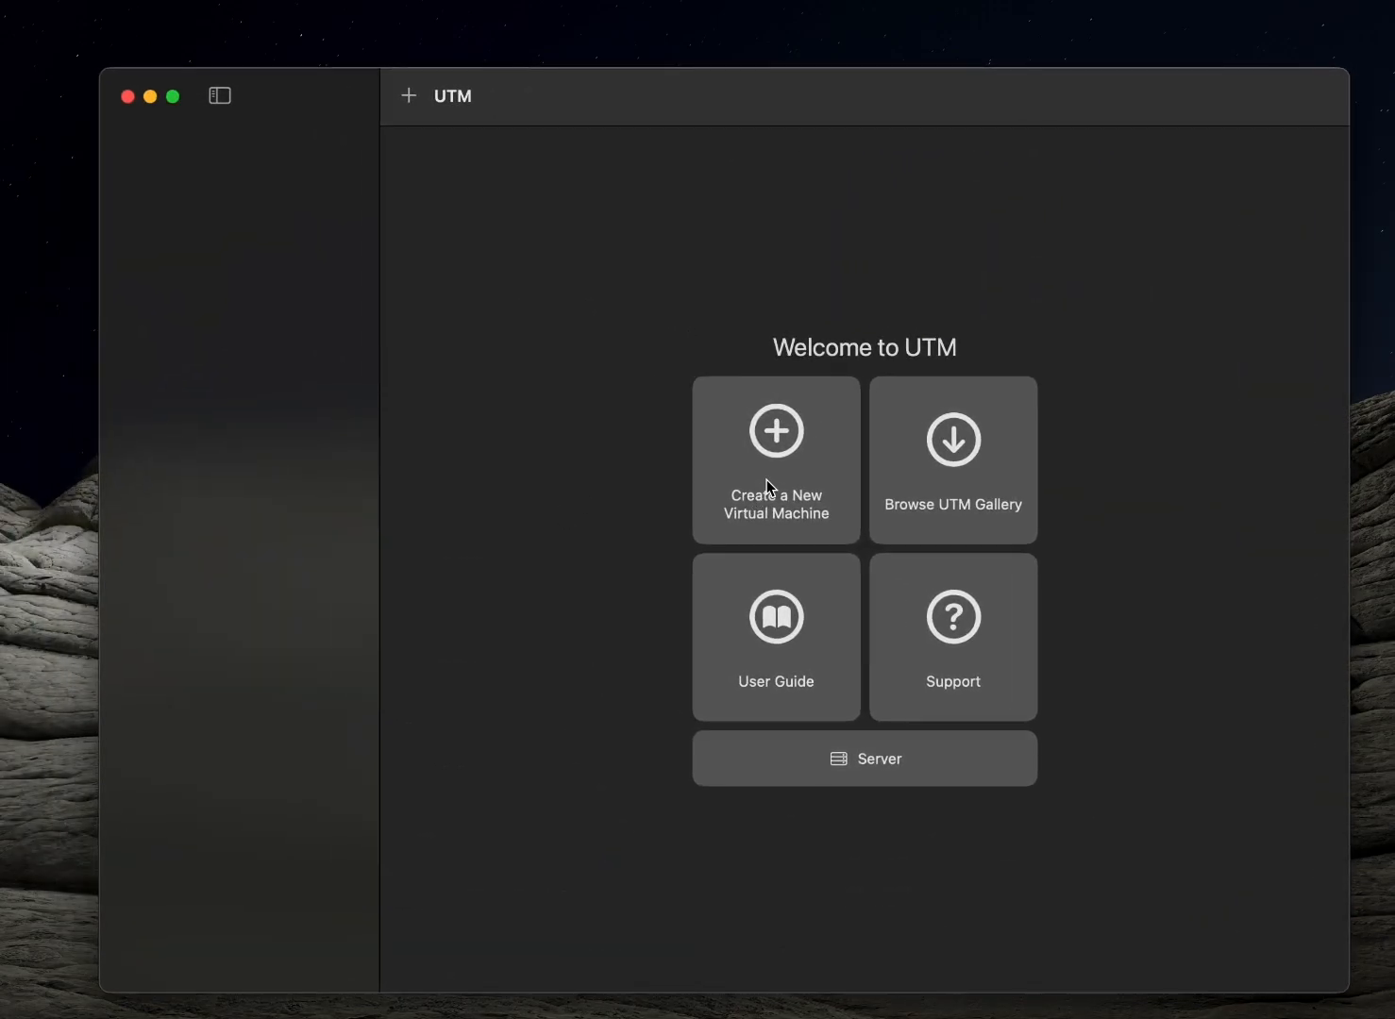
# Create a new virtualized Linux machine in UTM with kali-linux-2024.2-installer-arm64.iso as its boot ISO image
pyautogui.click(766, 481)
pyautogui.click(761, 406)
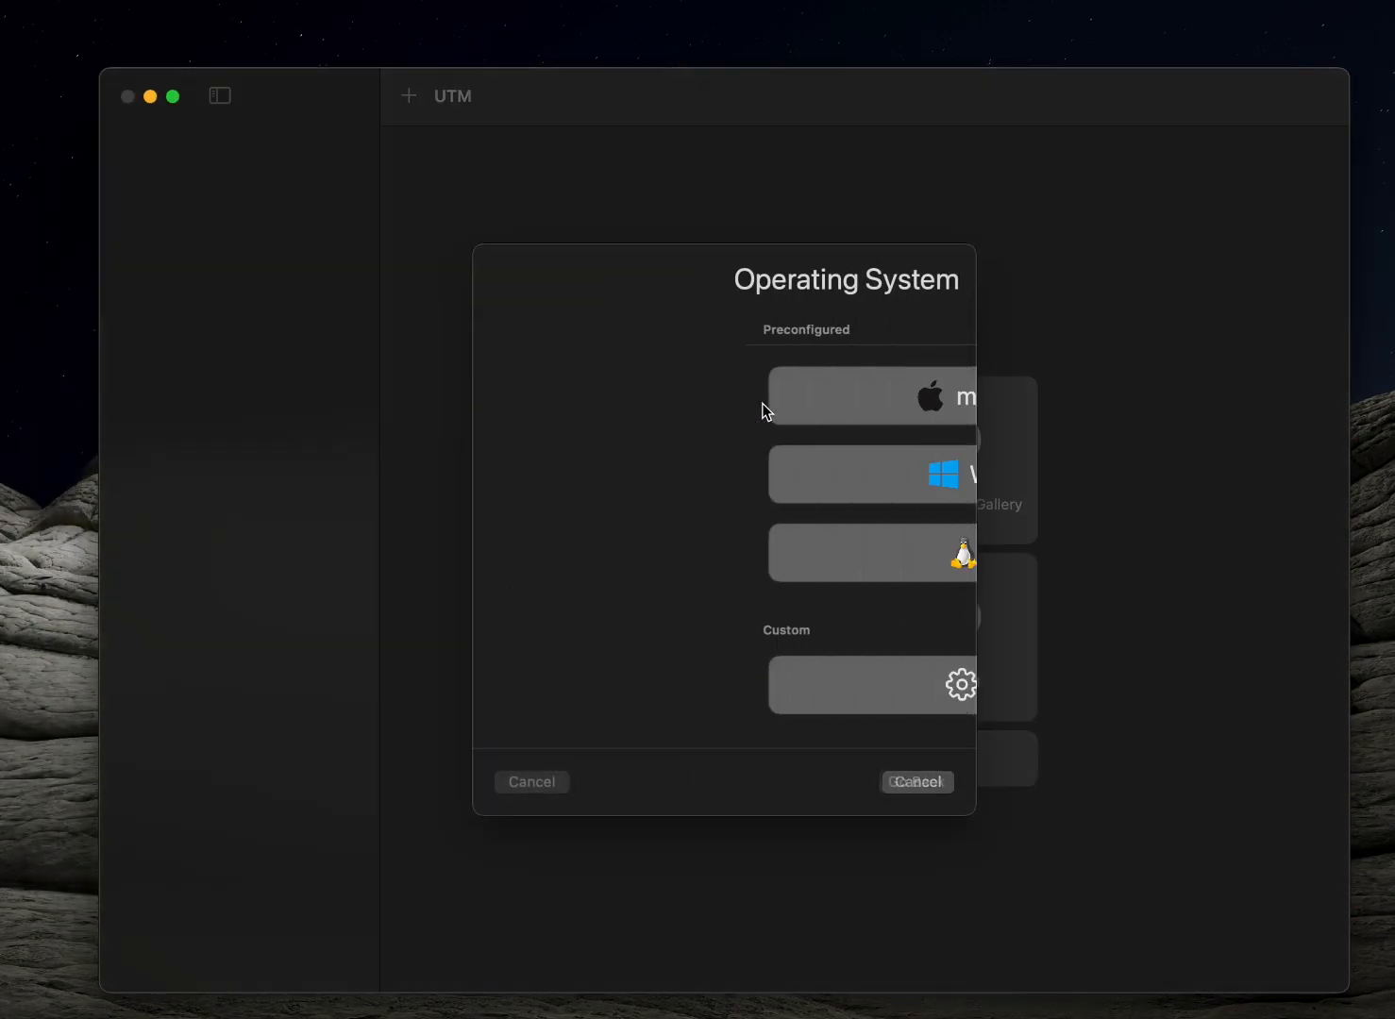
pyautogui.click(764, 560)
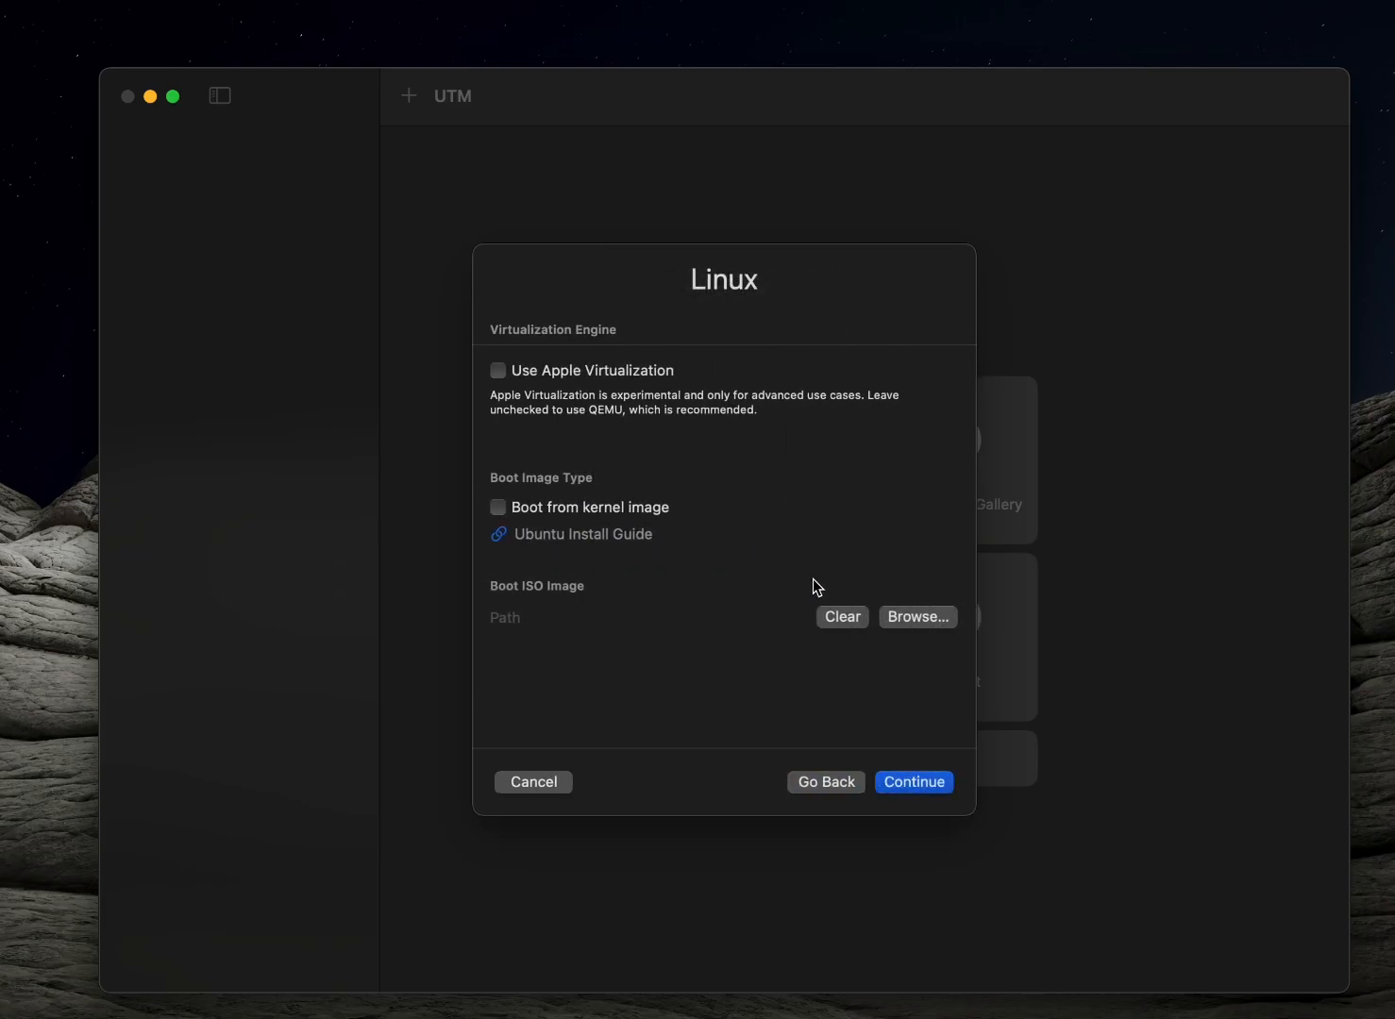
pyautogui.click(898, 617)
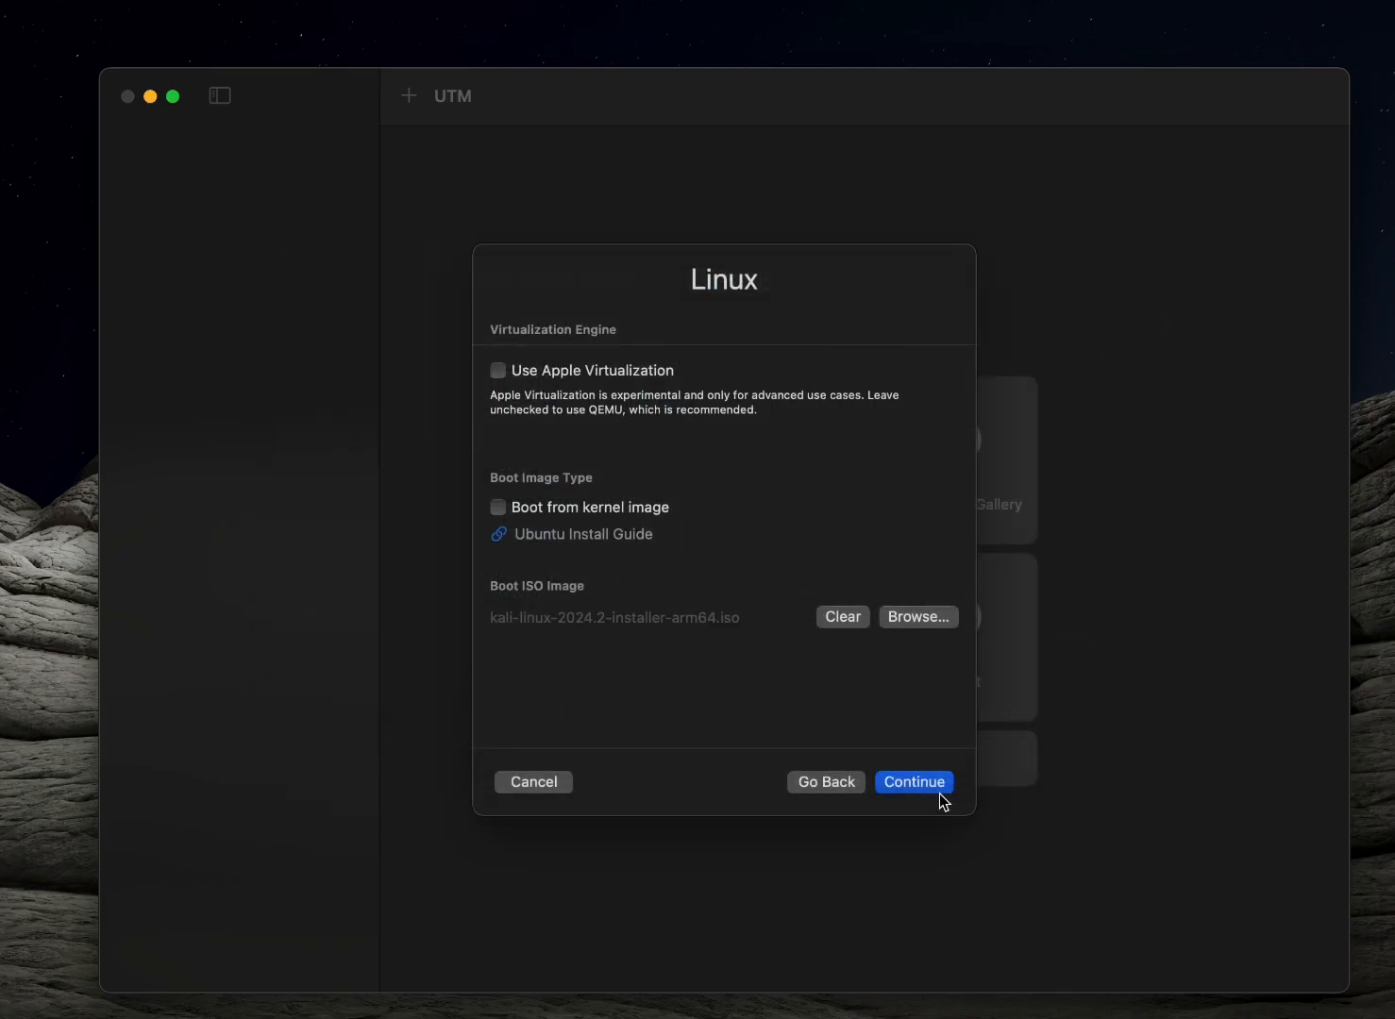
pyautogui.click(939, 791)
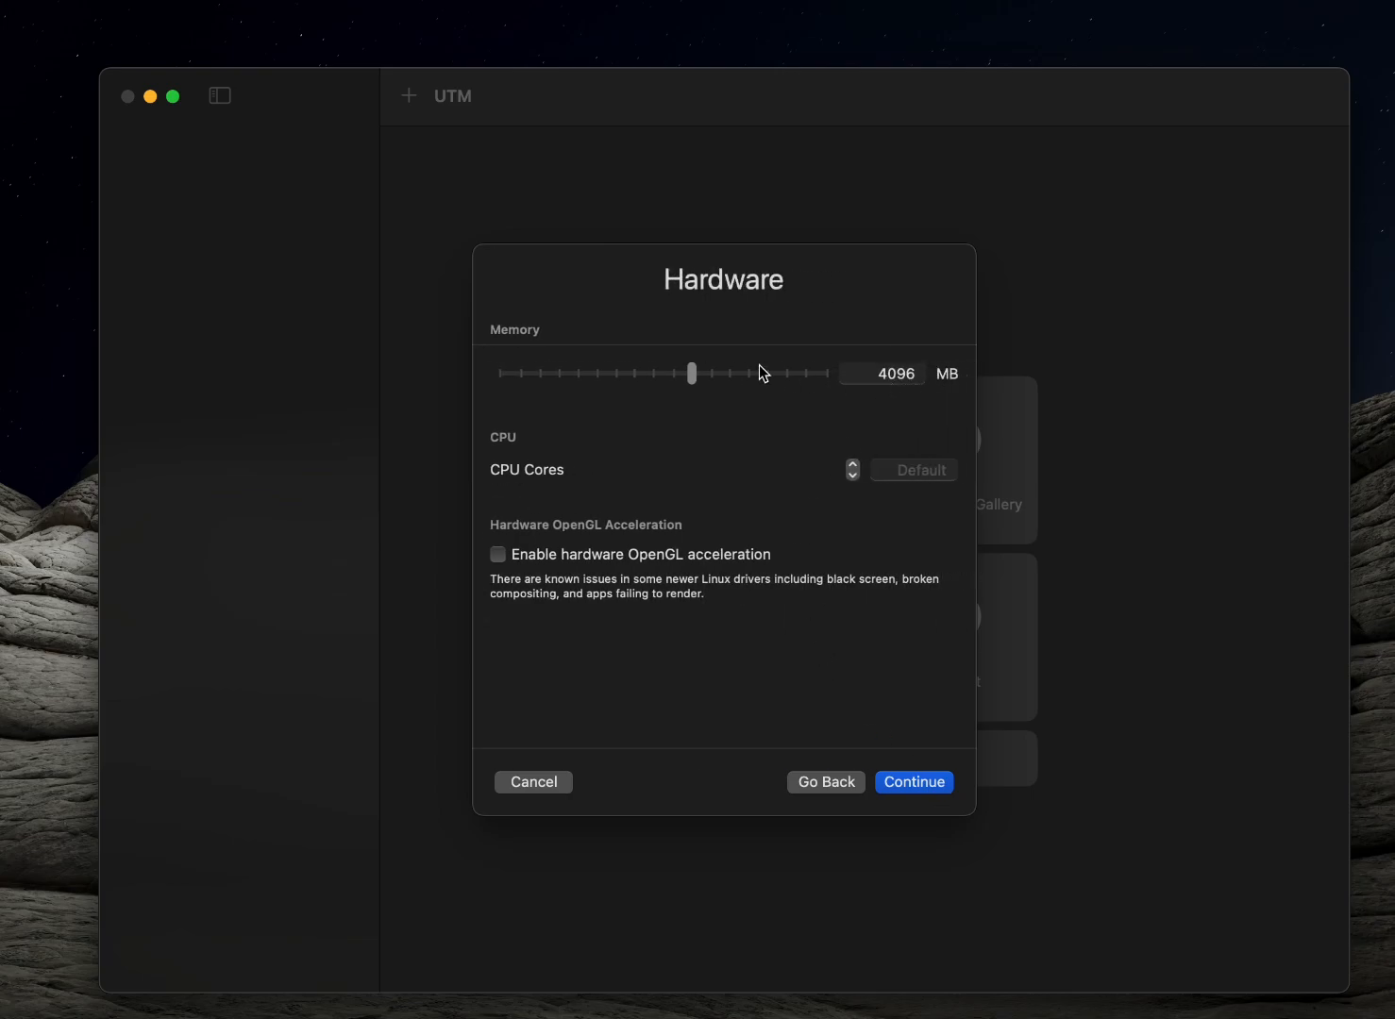
# Give the virtual machine 2 GB of memory and a 24 GB storage drive
pyautogui.moveTo(696, 380); pyautogui.dragTo(668, 381)
pyautogui.click(904, 787)
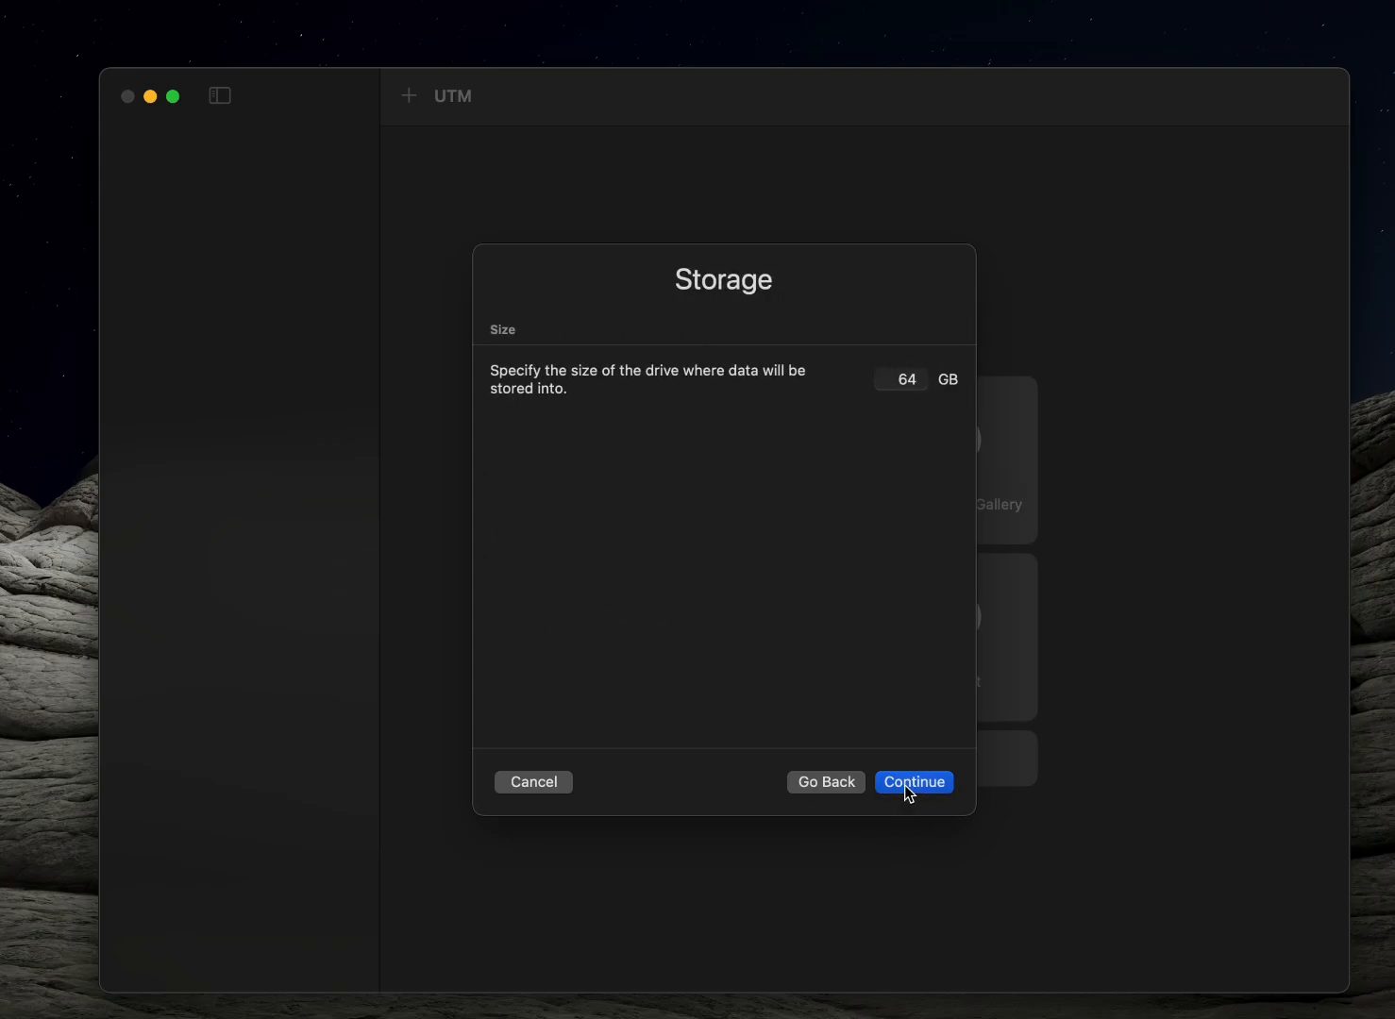
pyautogui.click(908, 379)
pyautogui.press('BackSpace')
pyautogui.click(917, 776)
pyautogui.click(911, 778)
pyautogui.click(834, 782)
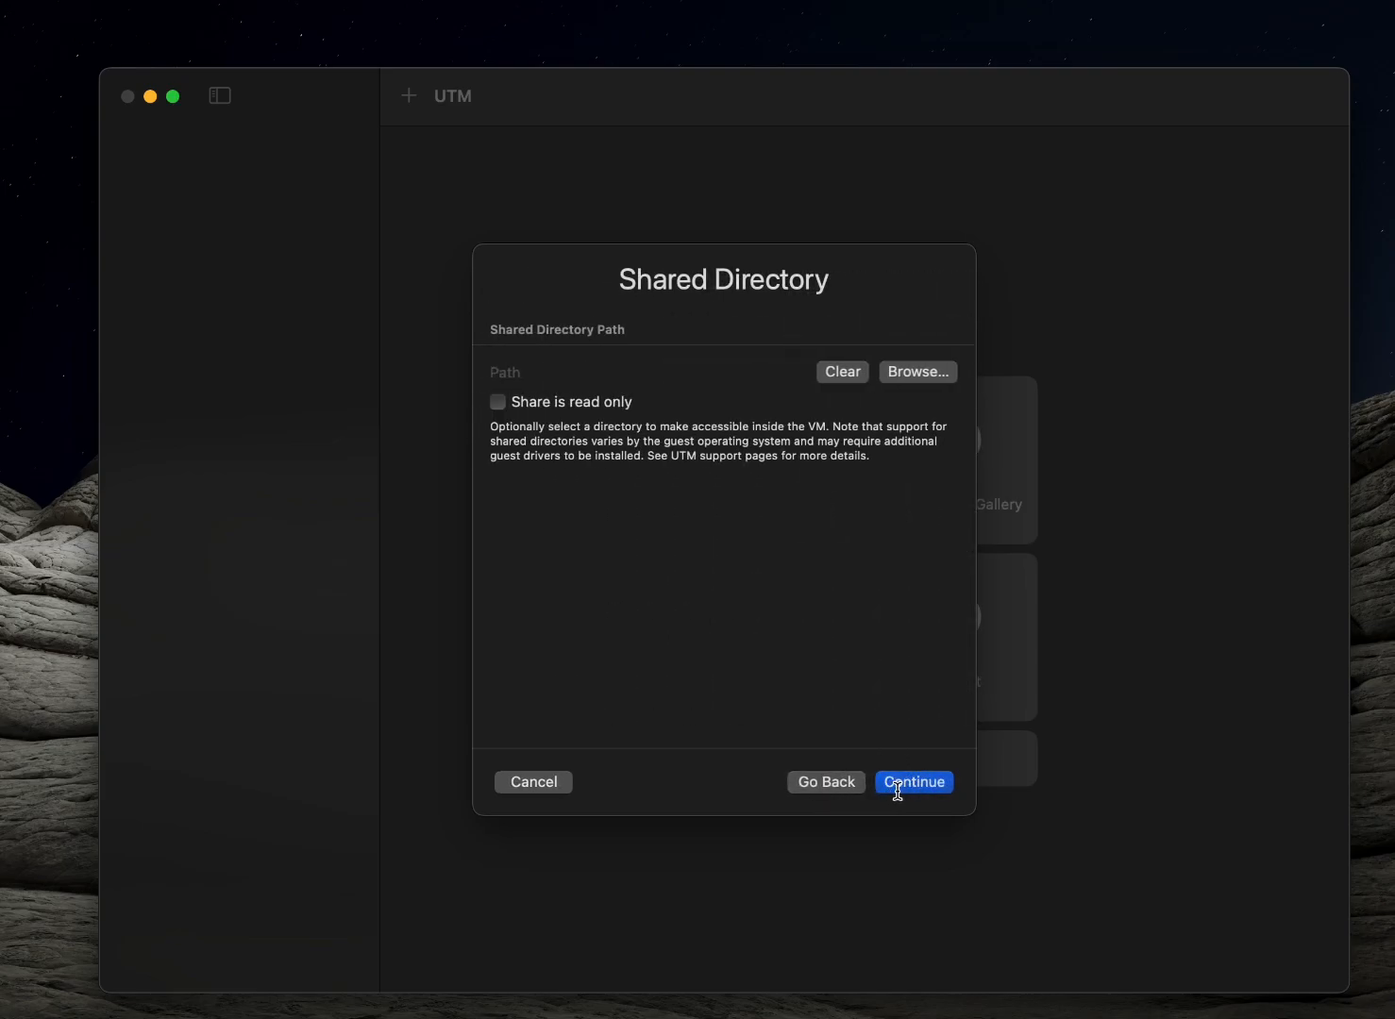
# Skip the shared directory, review the summary and save the virtual machine under the name Linux
pyautogui.click(908, 784)
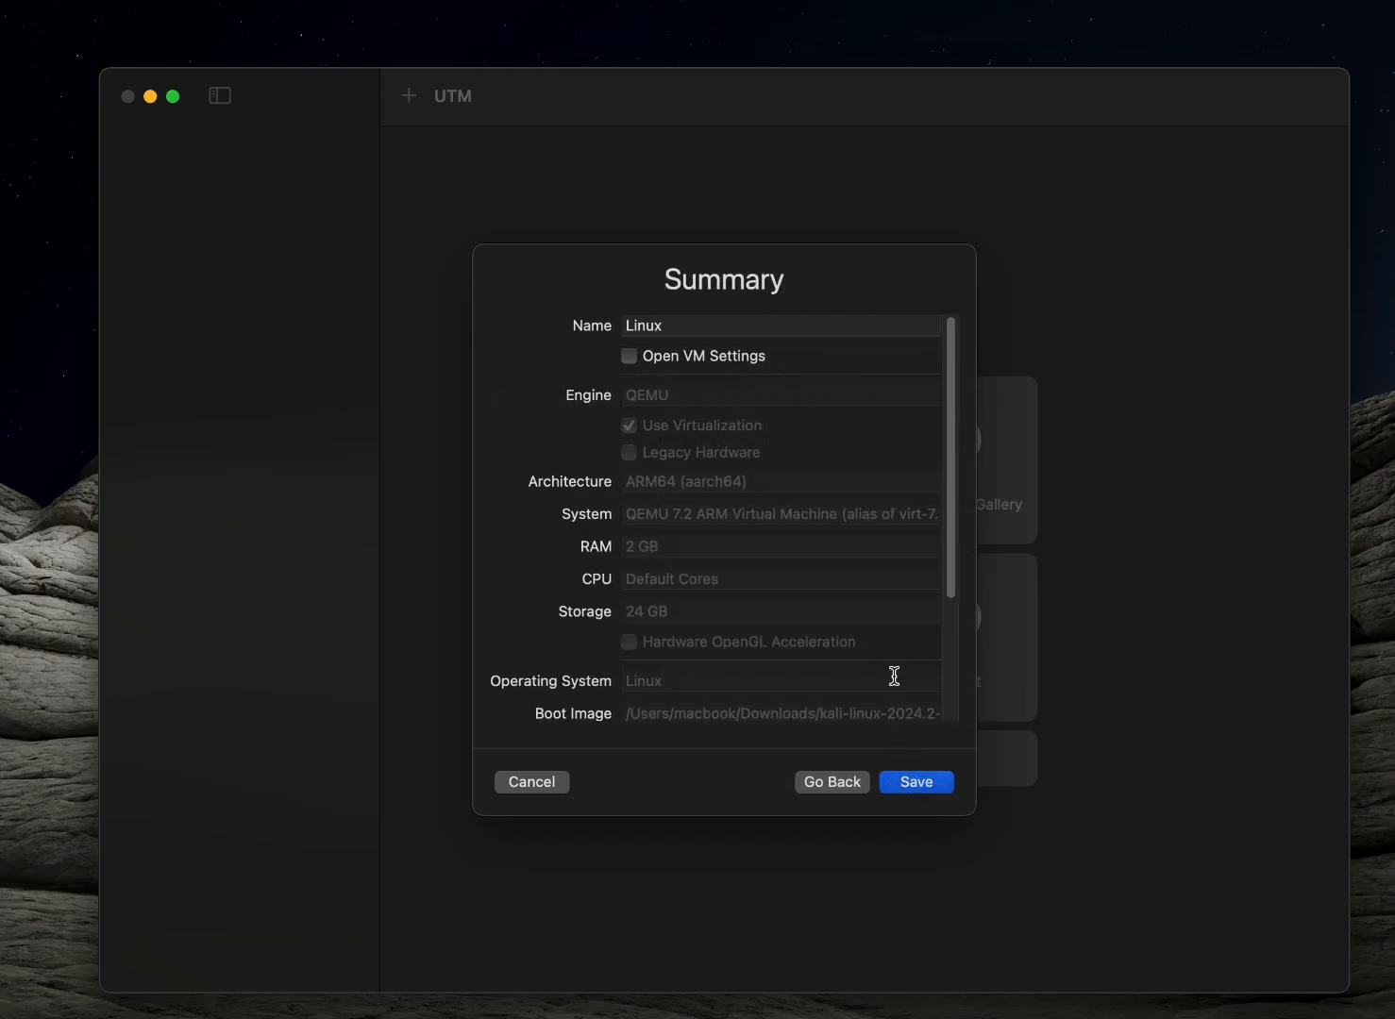
pyautogui.scroll(-4, 894, 676)
pyautogui.click(912, 781)
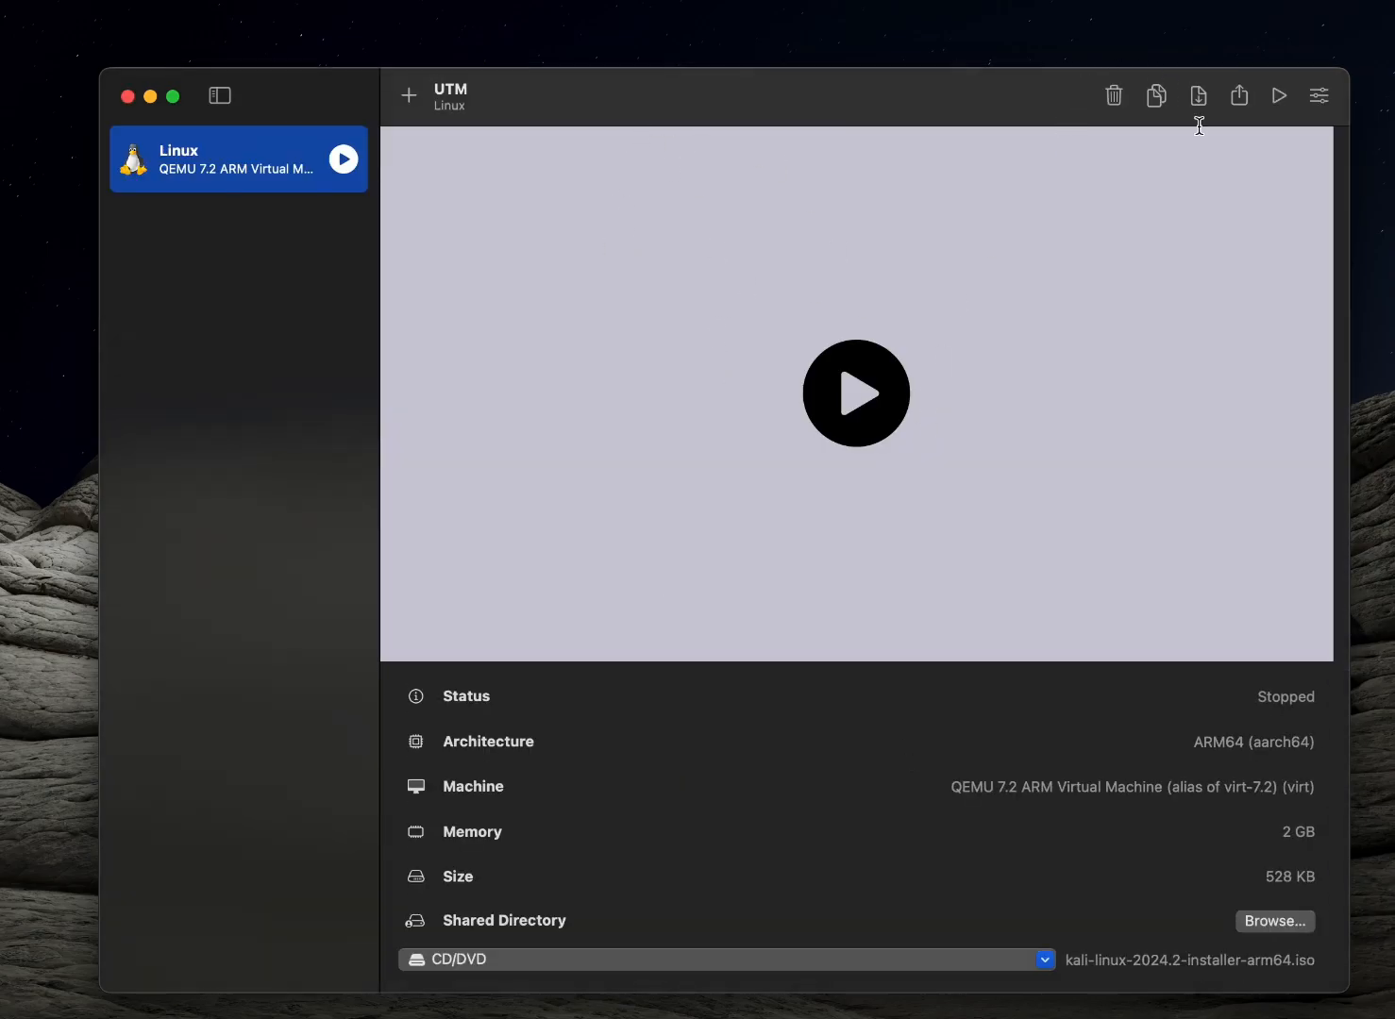
# Add a Serial device to the Linux virtual machine's settings, keeping its Built-in Terminal mode, and save the configuration
pyautogui.click(1318, 95)
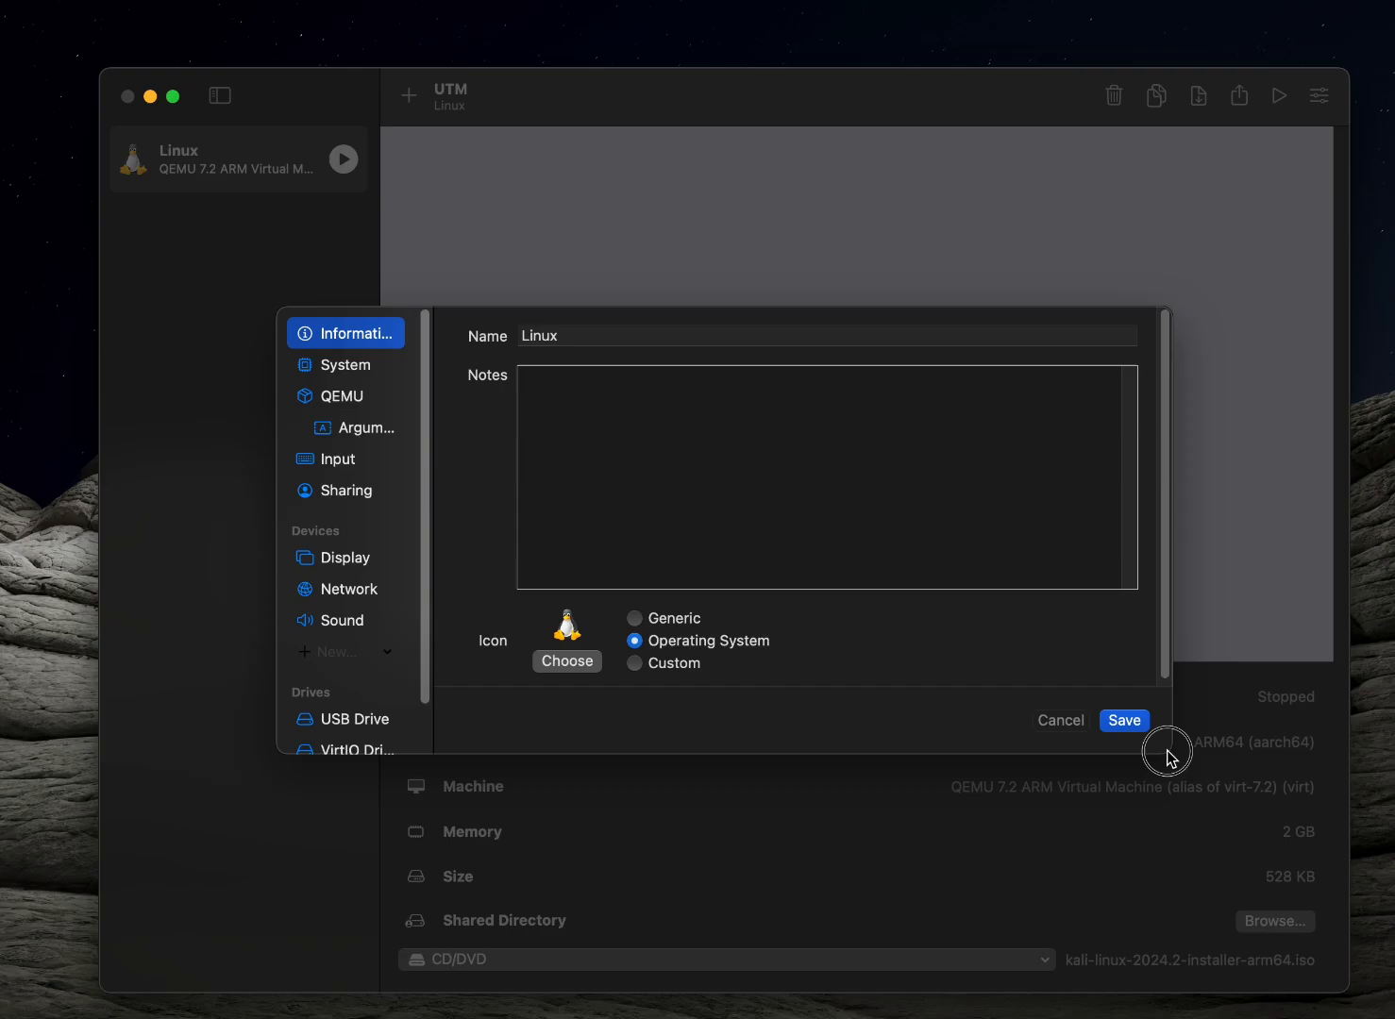
pyautogui.moveTo(1168, 753); pyautogui.dragTo(1265, 841)
pyautogui.click(207, 566)
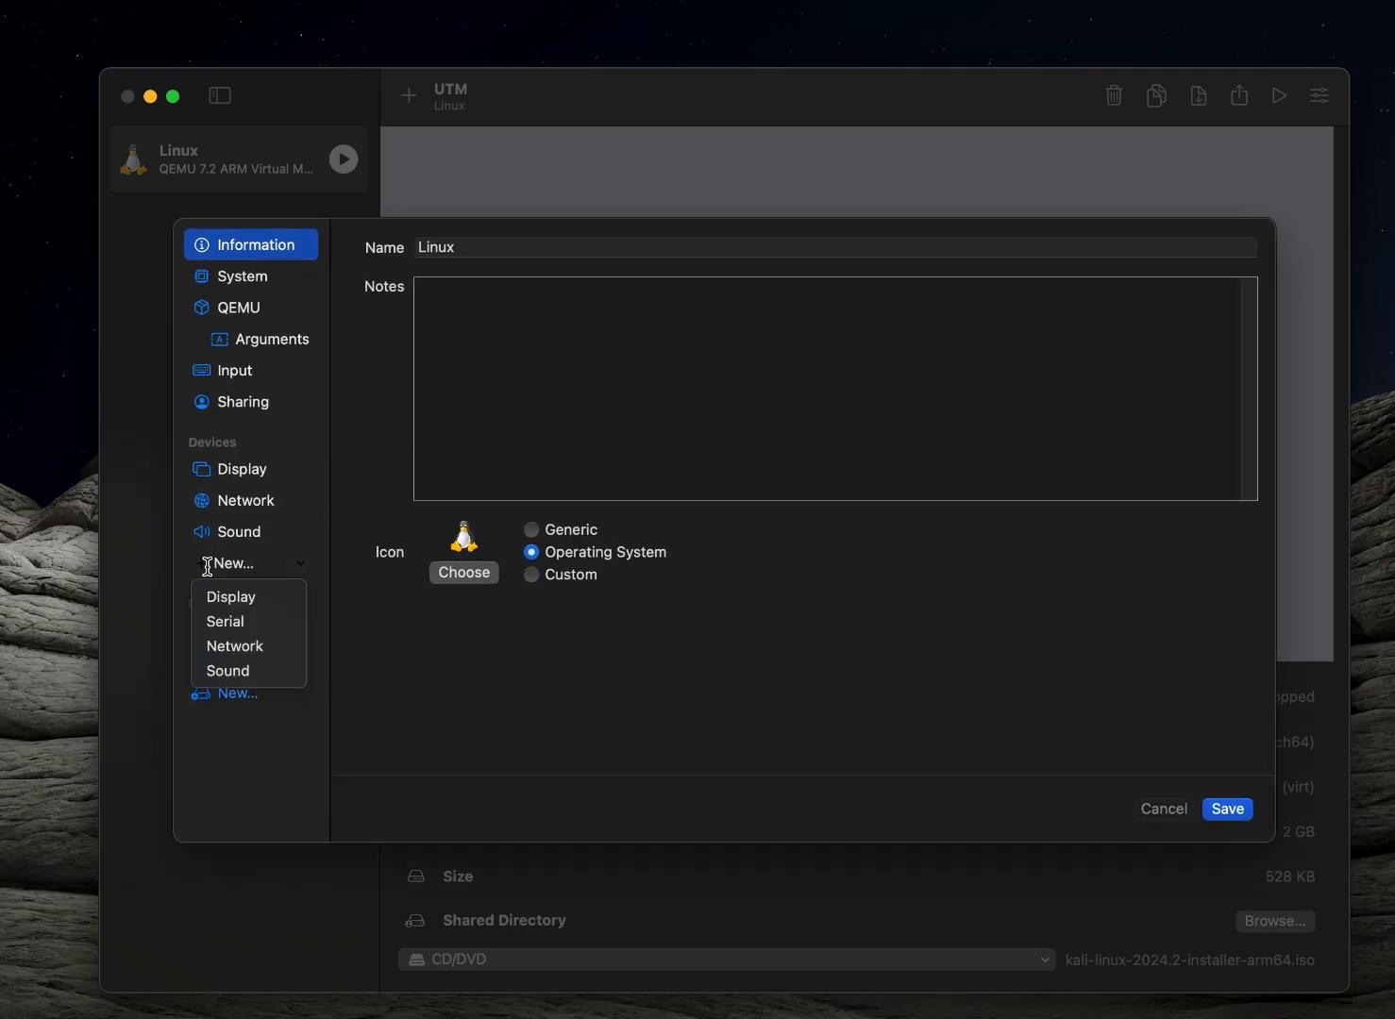
pyautogui.click(227, 620)
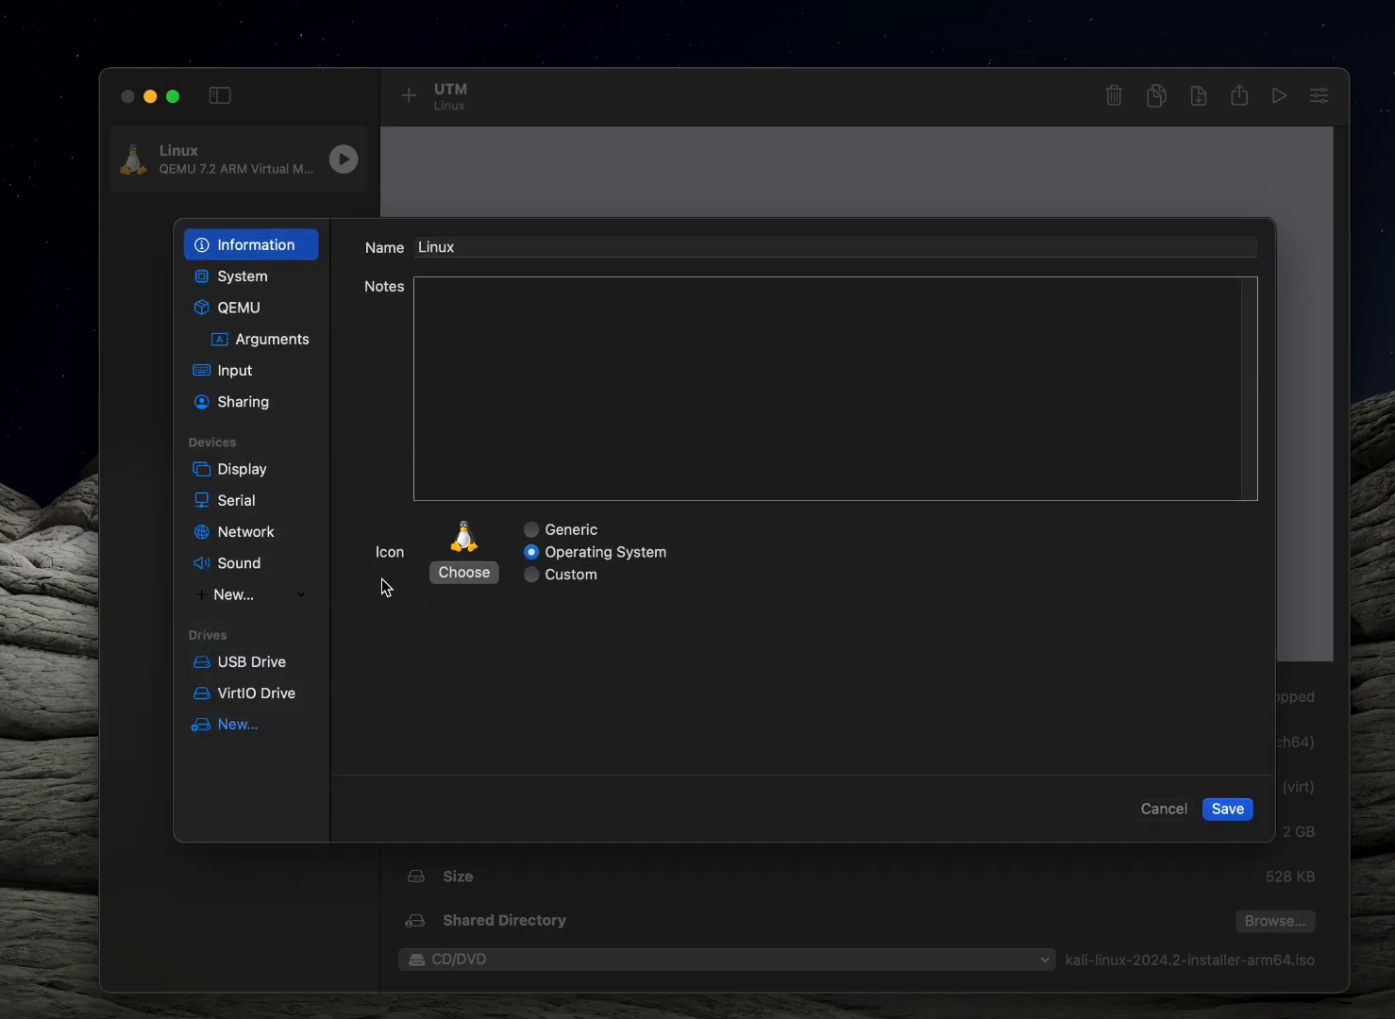
pyautogui.click(235, 497)
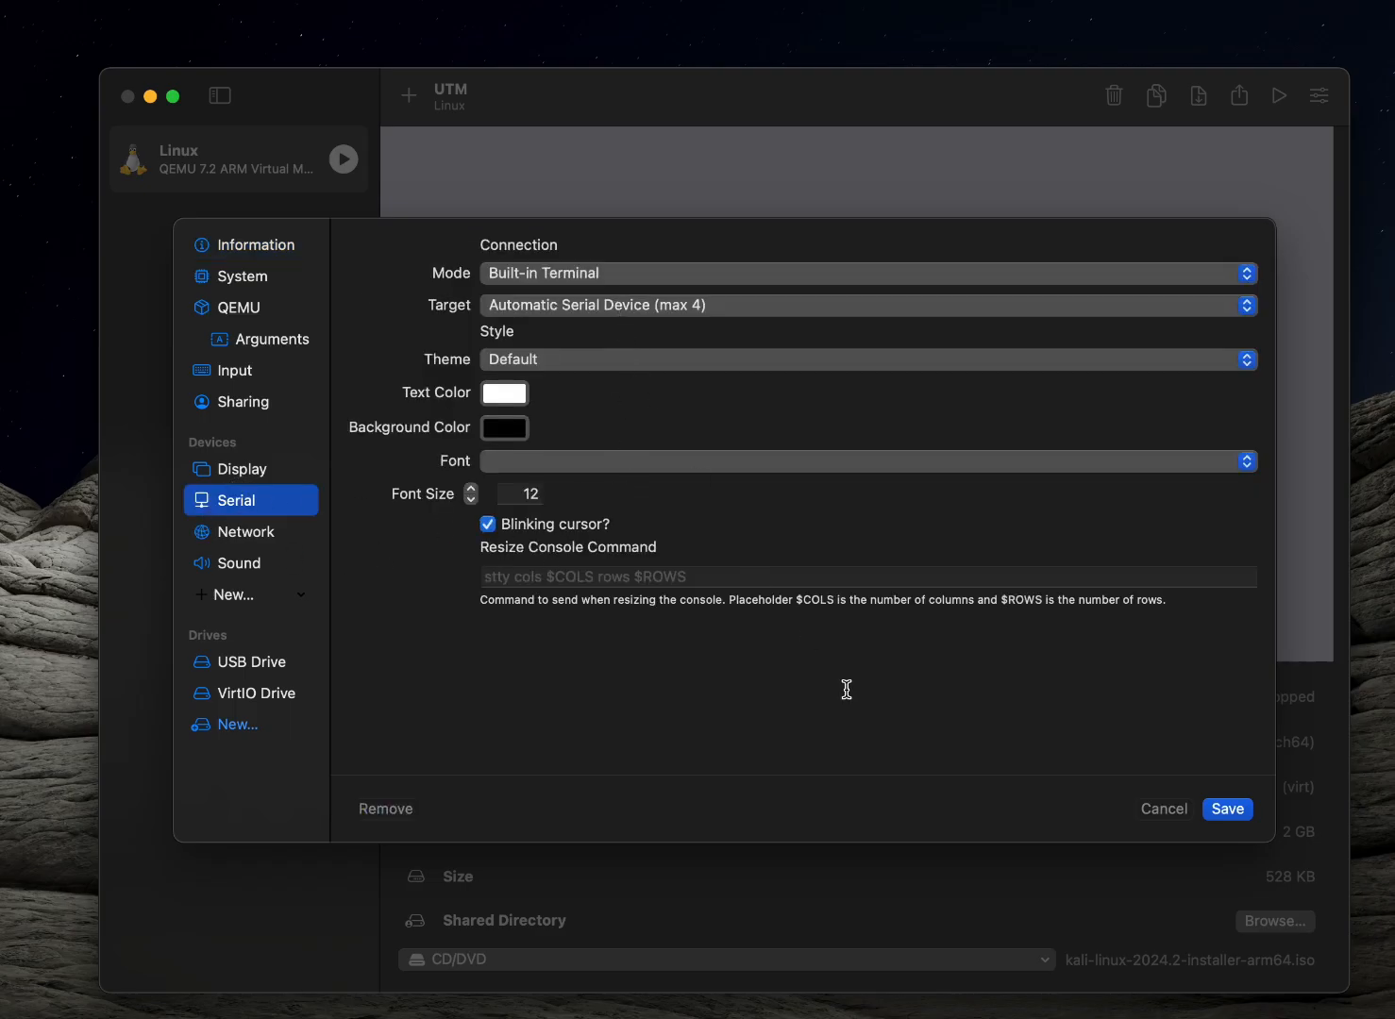
pyautogui.click(1227, 809)
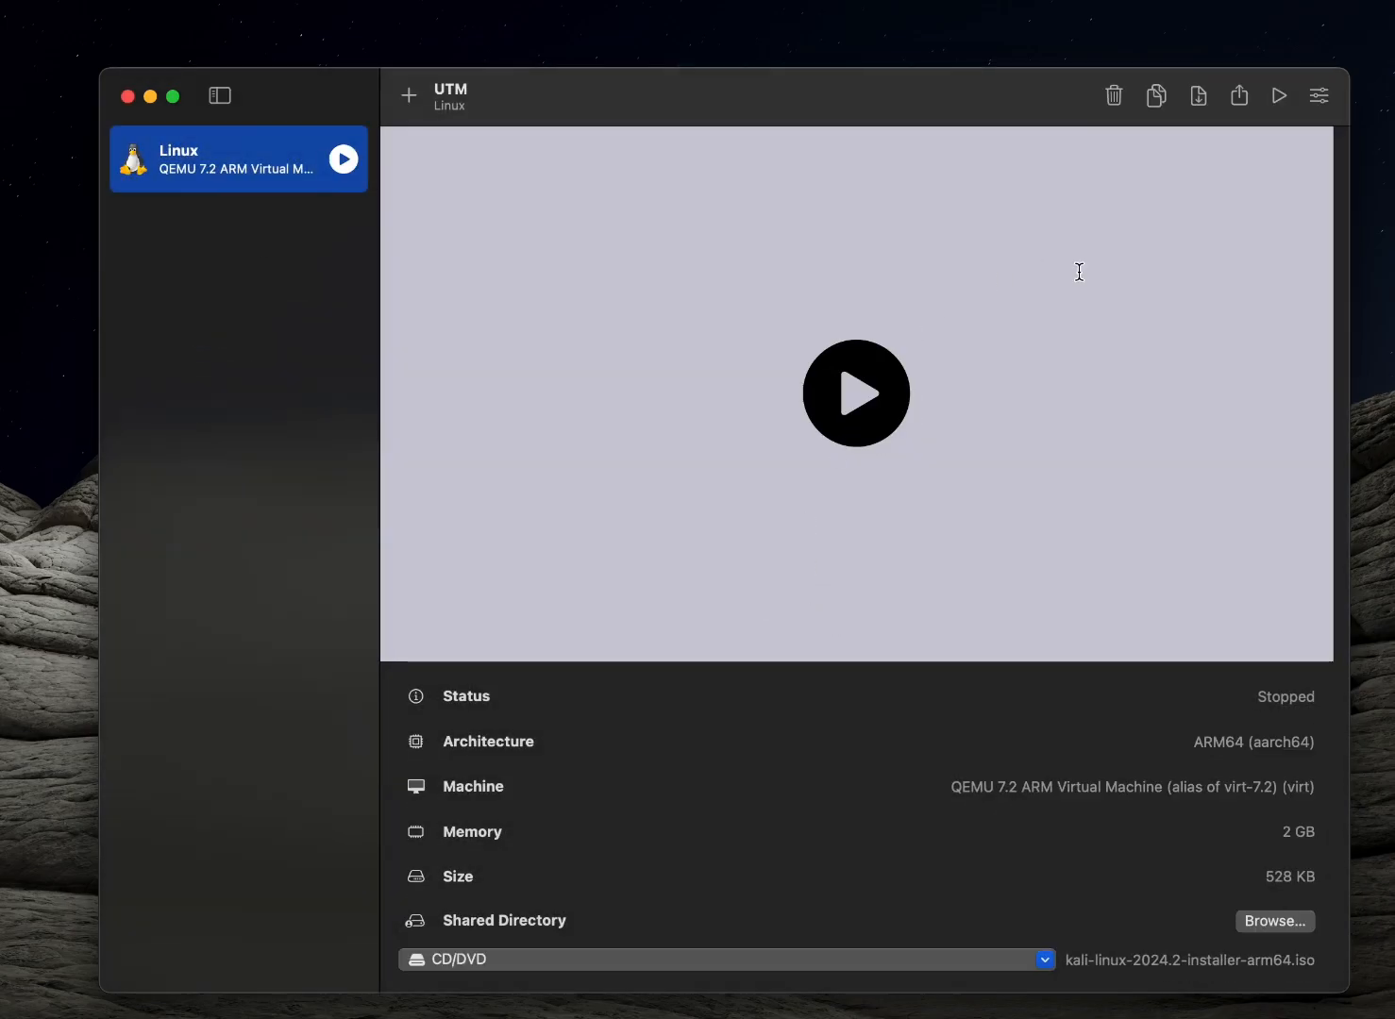
# Start the Linux virtual machine and launch Install from the GRUB menu in its serial terminal window
pyautogui.click(1279, 95)
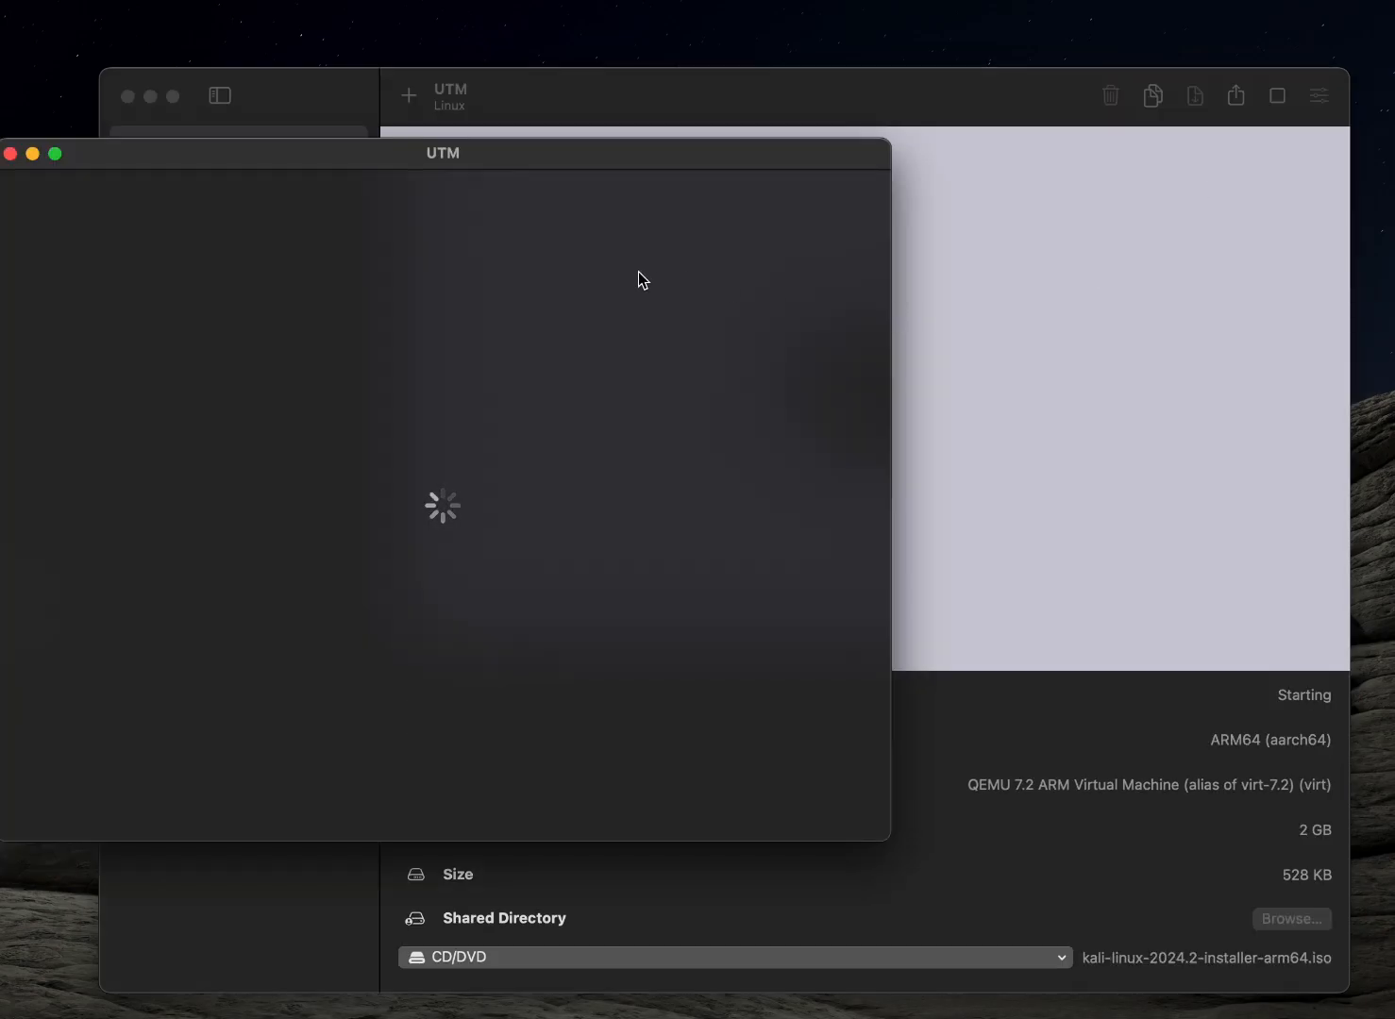
pyautogui.click(311, 163)
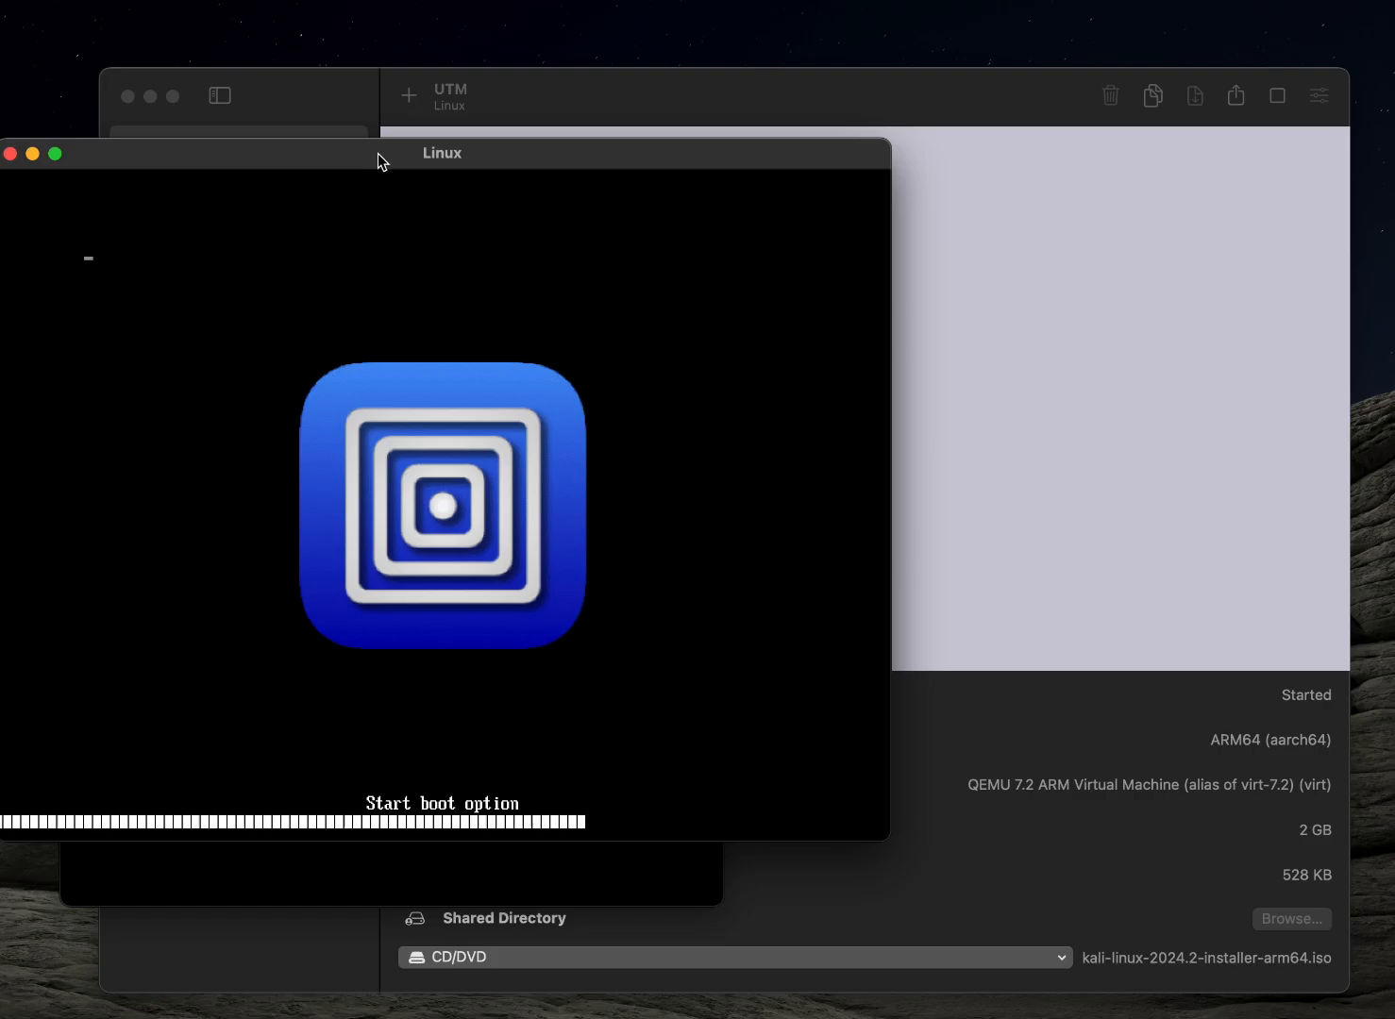
pyautogui.click(386, 876)
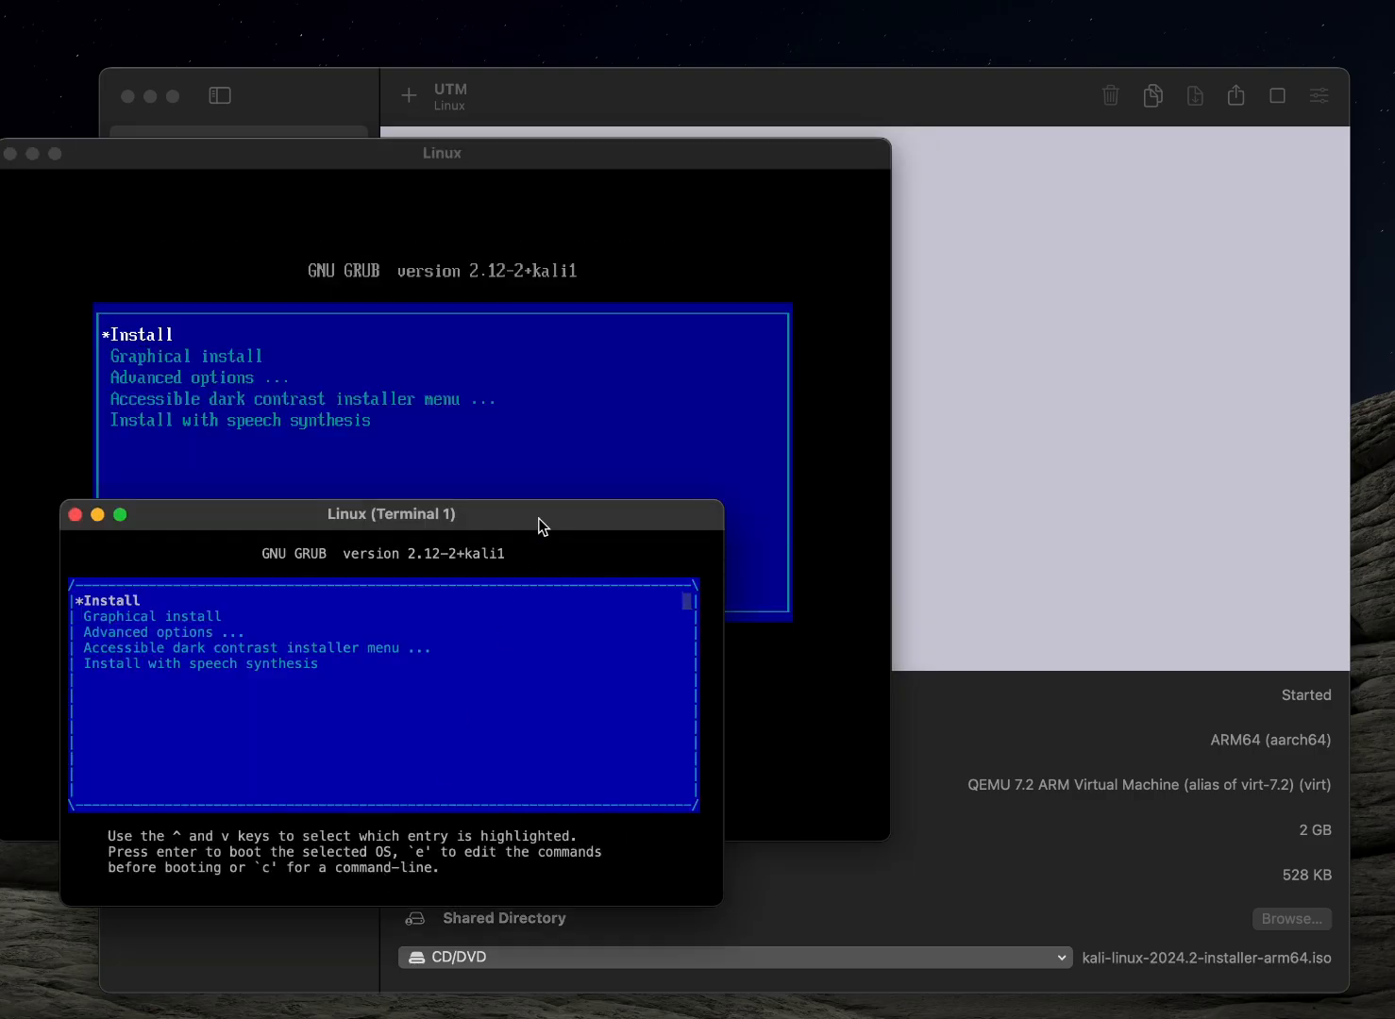
pyautogui.moveTo(516, 521); pyautogui.dragTo(1102, 212)
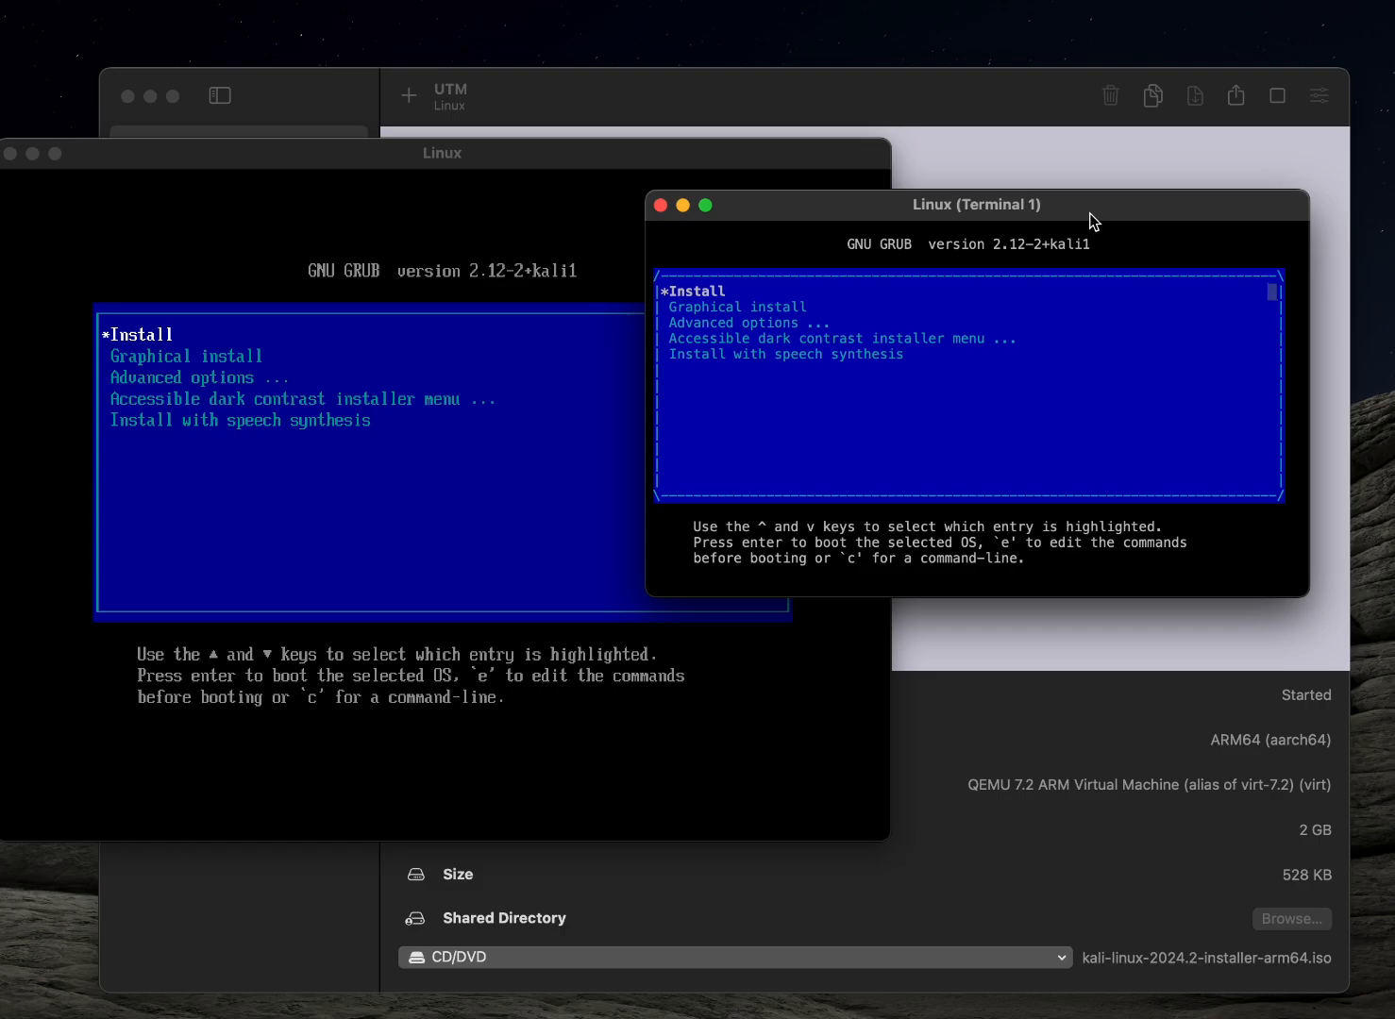
pyautogui.press('Return')
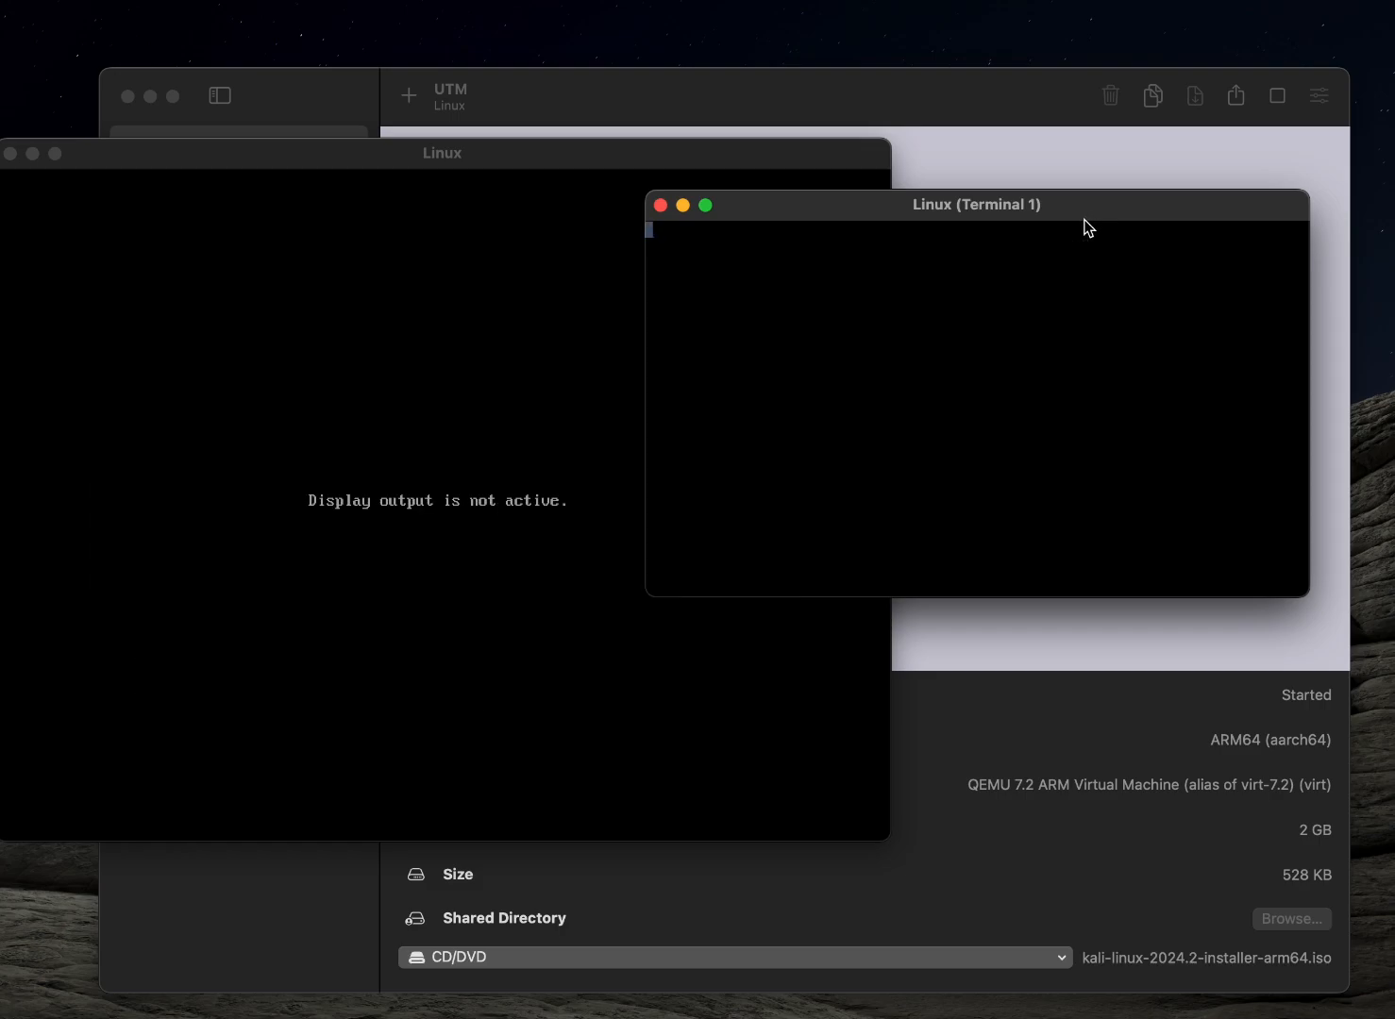
# Accept the default installer language, United States as the location and the default keyboard layout
pyautogui.moveTo(1080, 199); pyautogui.dragTo(810, 302)
pyautogui.press('Return')
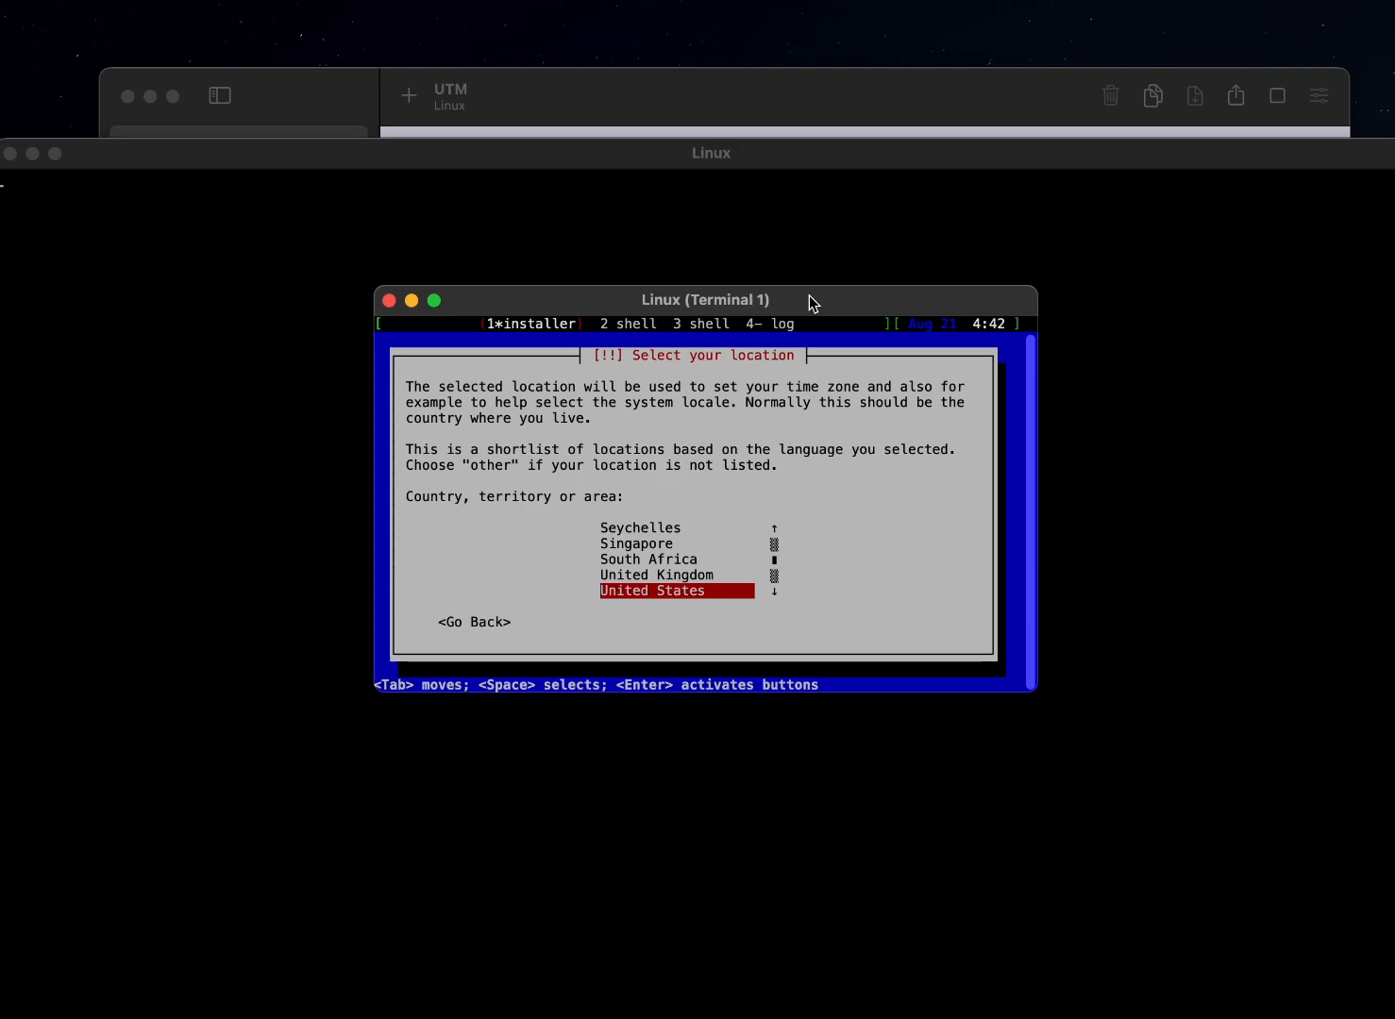
pyautogui.press('Return')
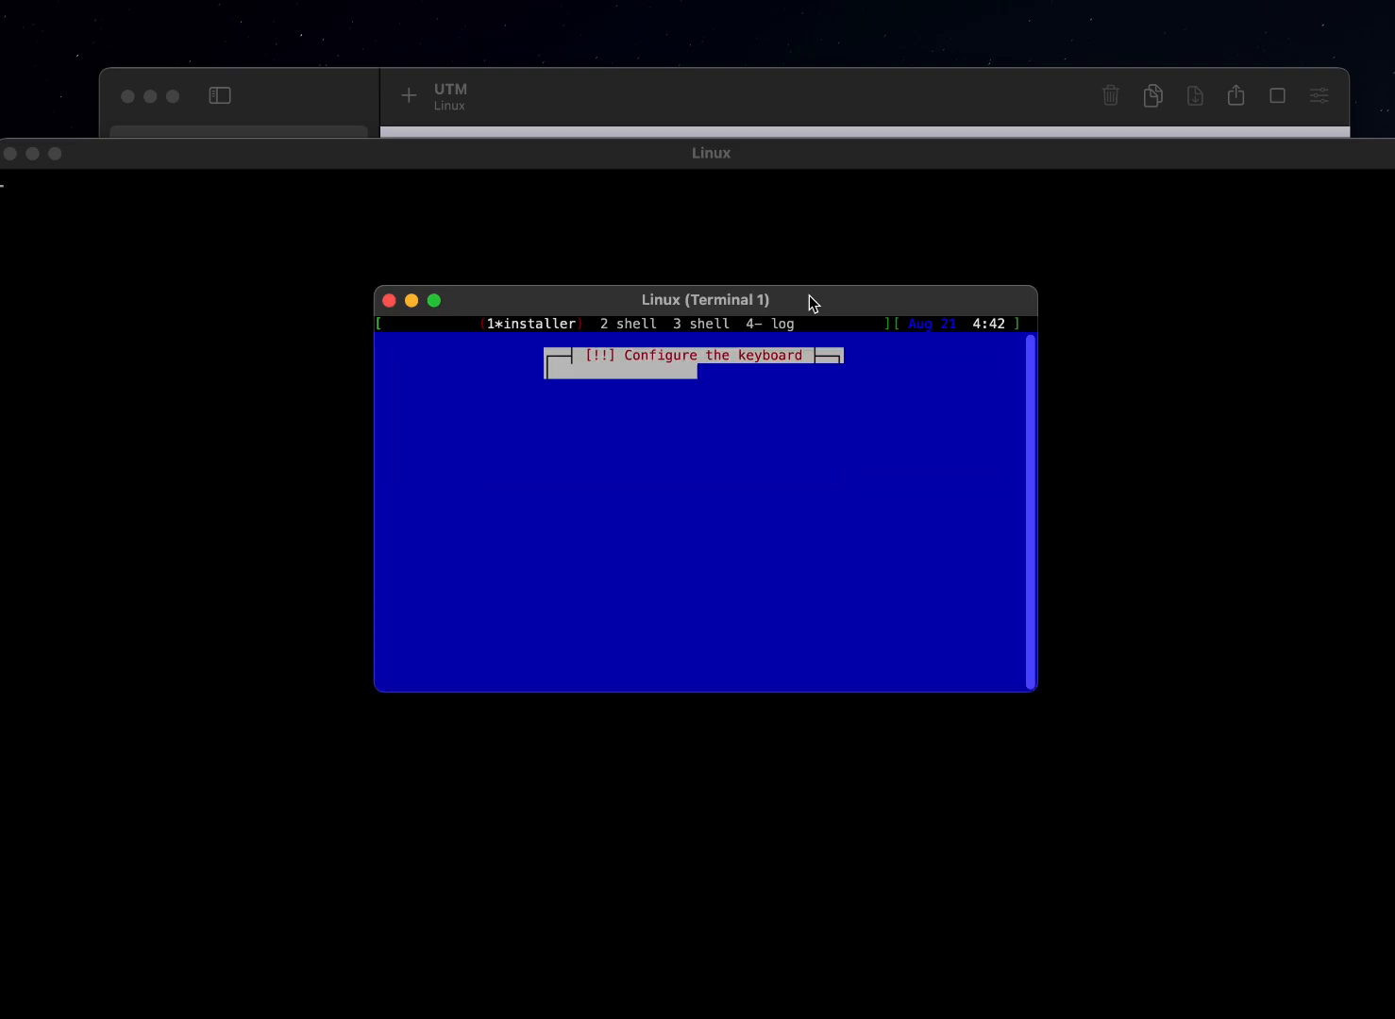
pyautogui.press('Return')
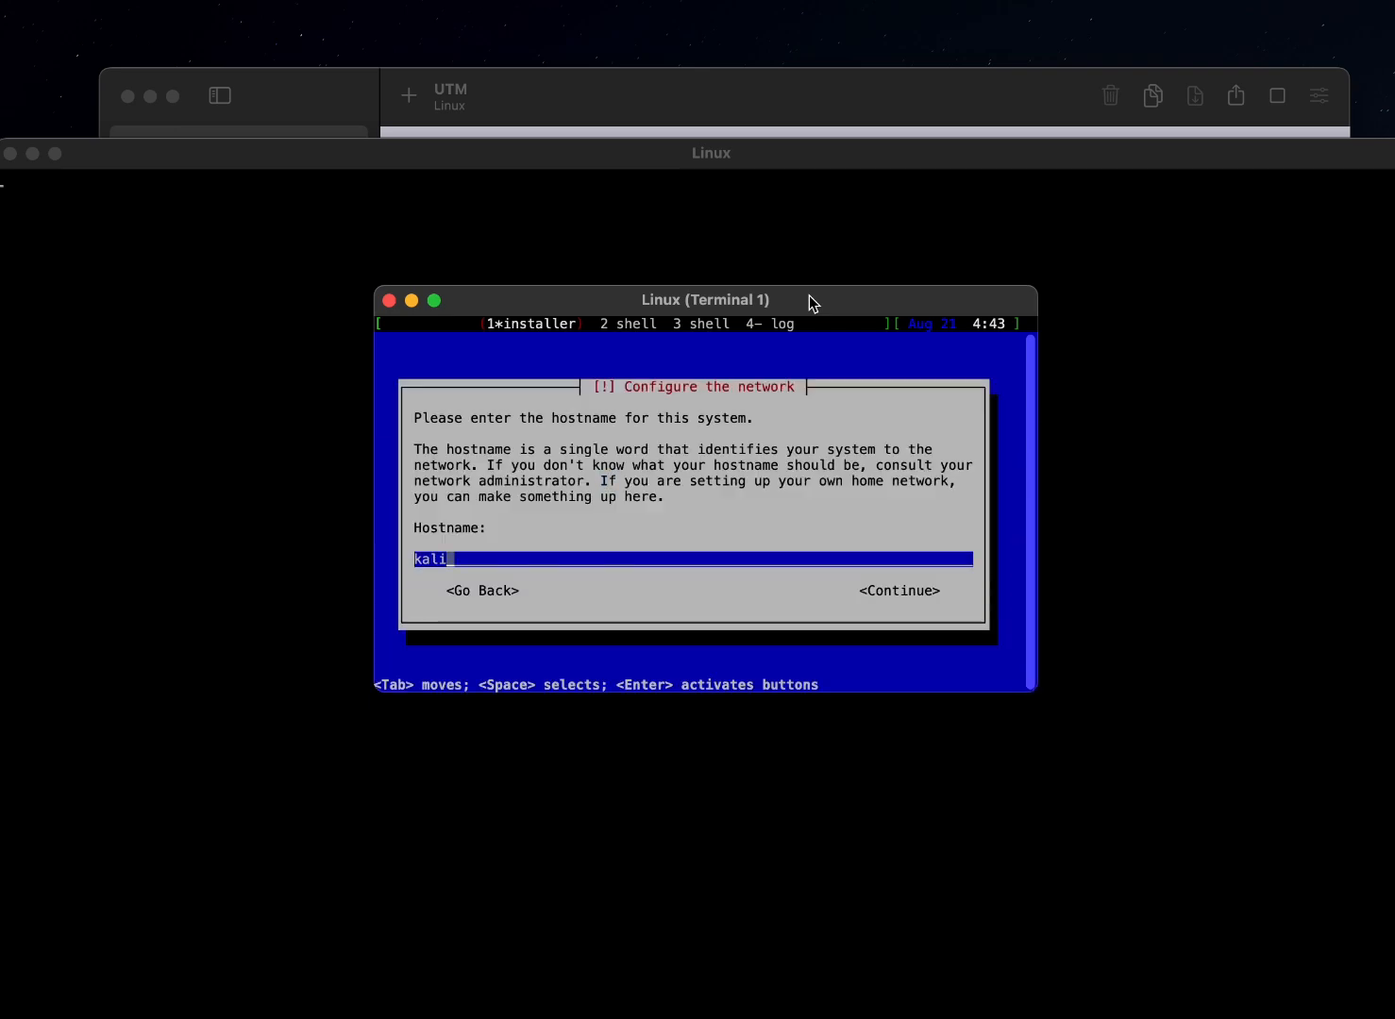
# Configure the network with hostname kali and domain name kali
pyautogui.press('Return')
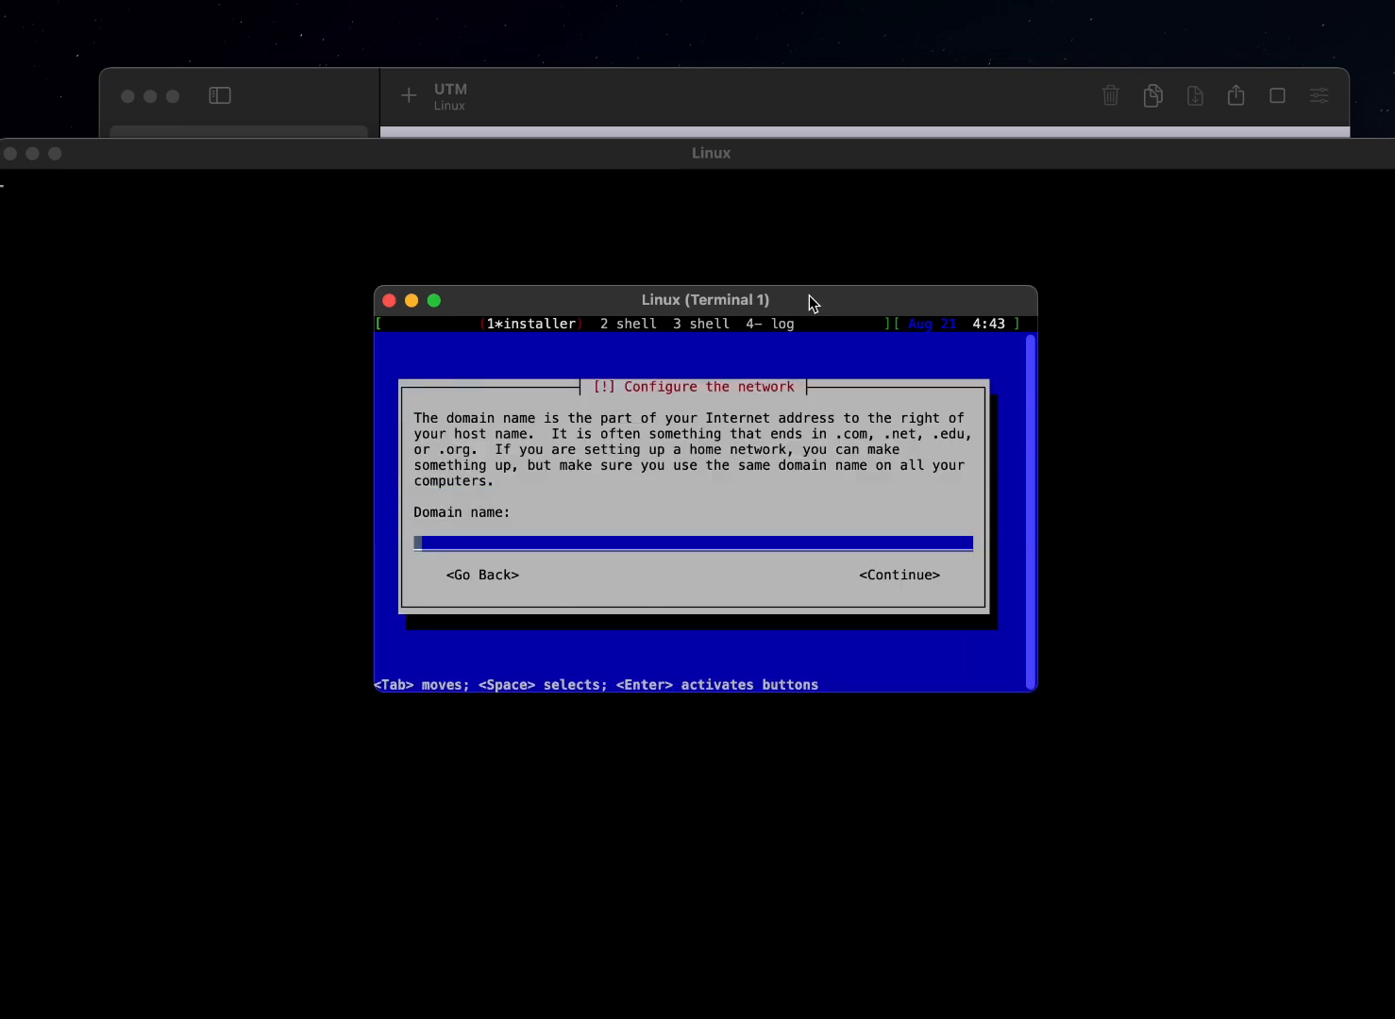
pyautogui.write('kali')
pyautogui.press('Return')
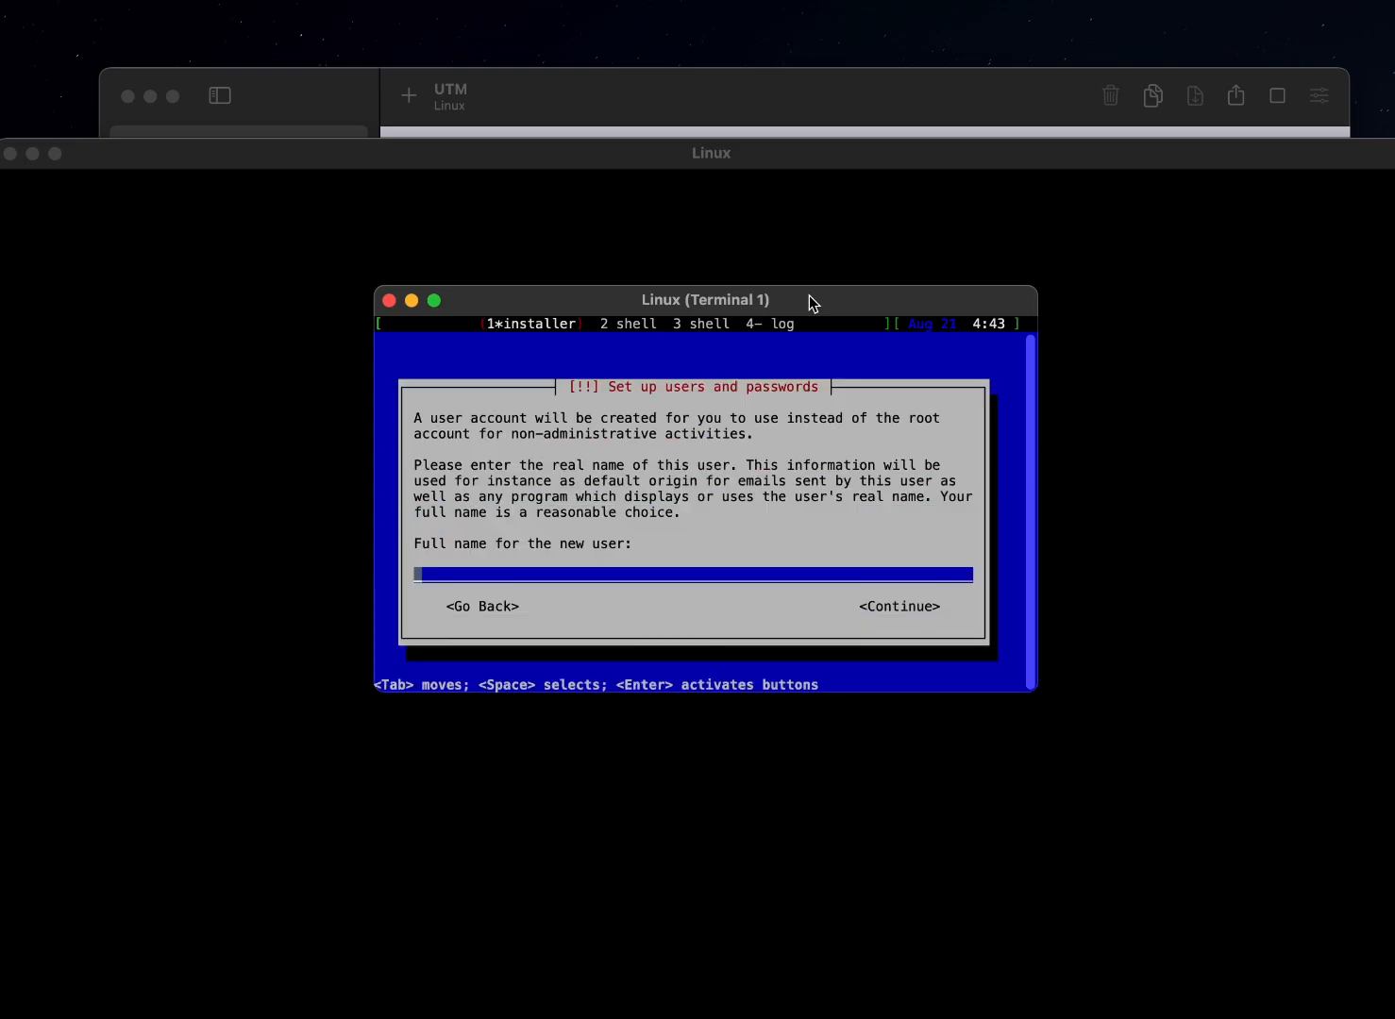
# Create the new user account with kali as both the full name and the username
pyautogui.write('kali')
pyautogui.press('Return')
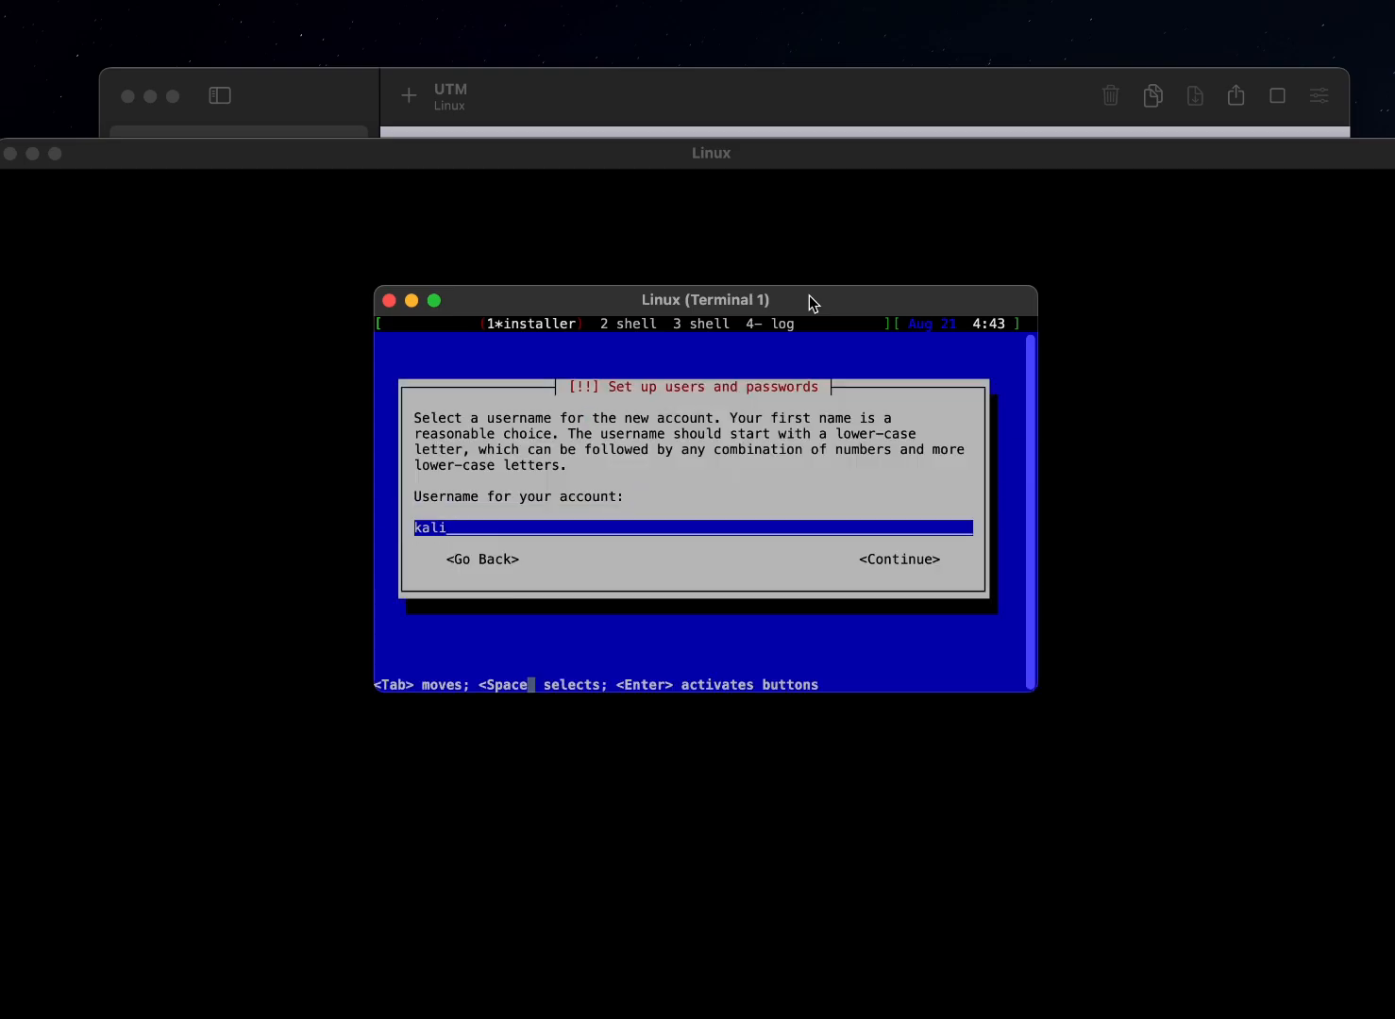
pyautogui.press('Return')
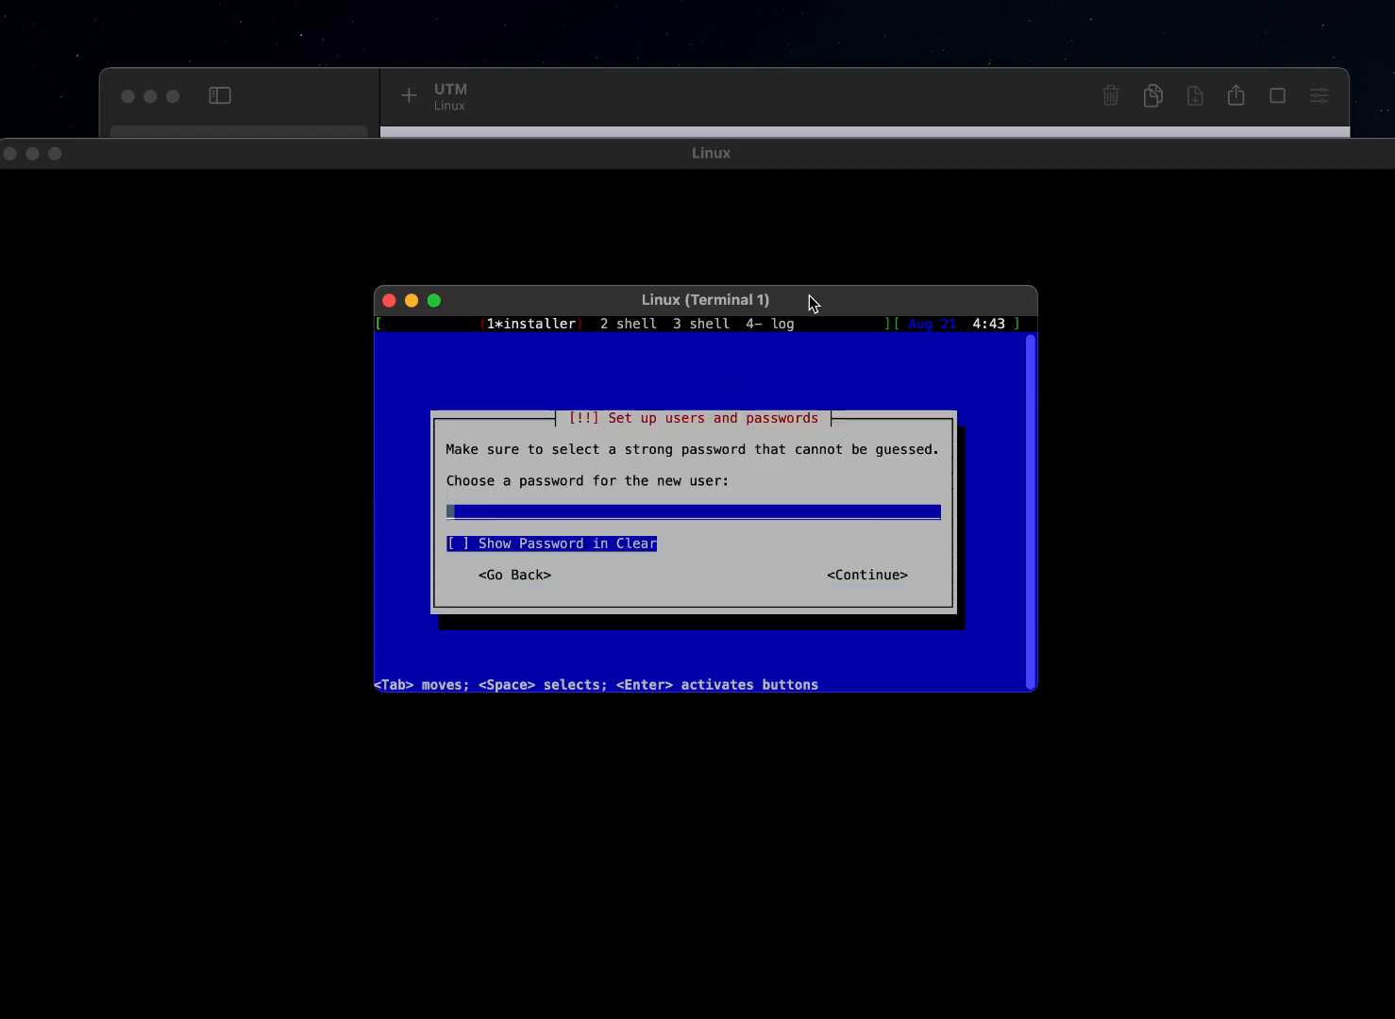
# Enter the new user's account password and re-enter it for verification with Show Password in Clear turned on
pyautogui.write('kali')
pyautogui.press('Return')
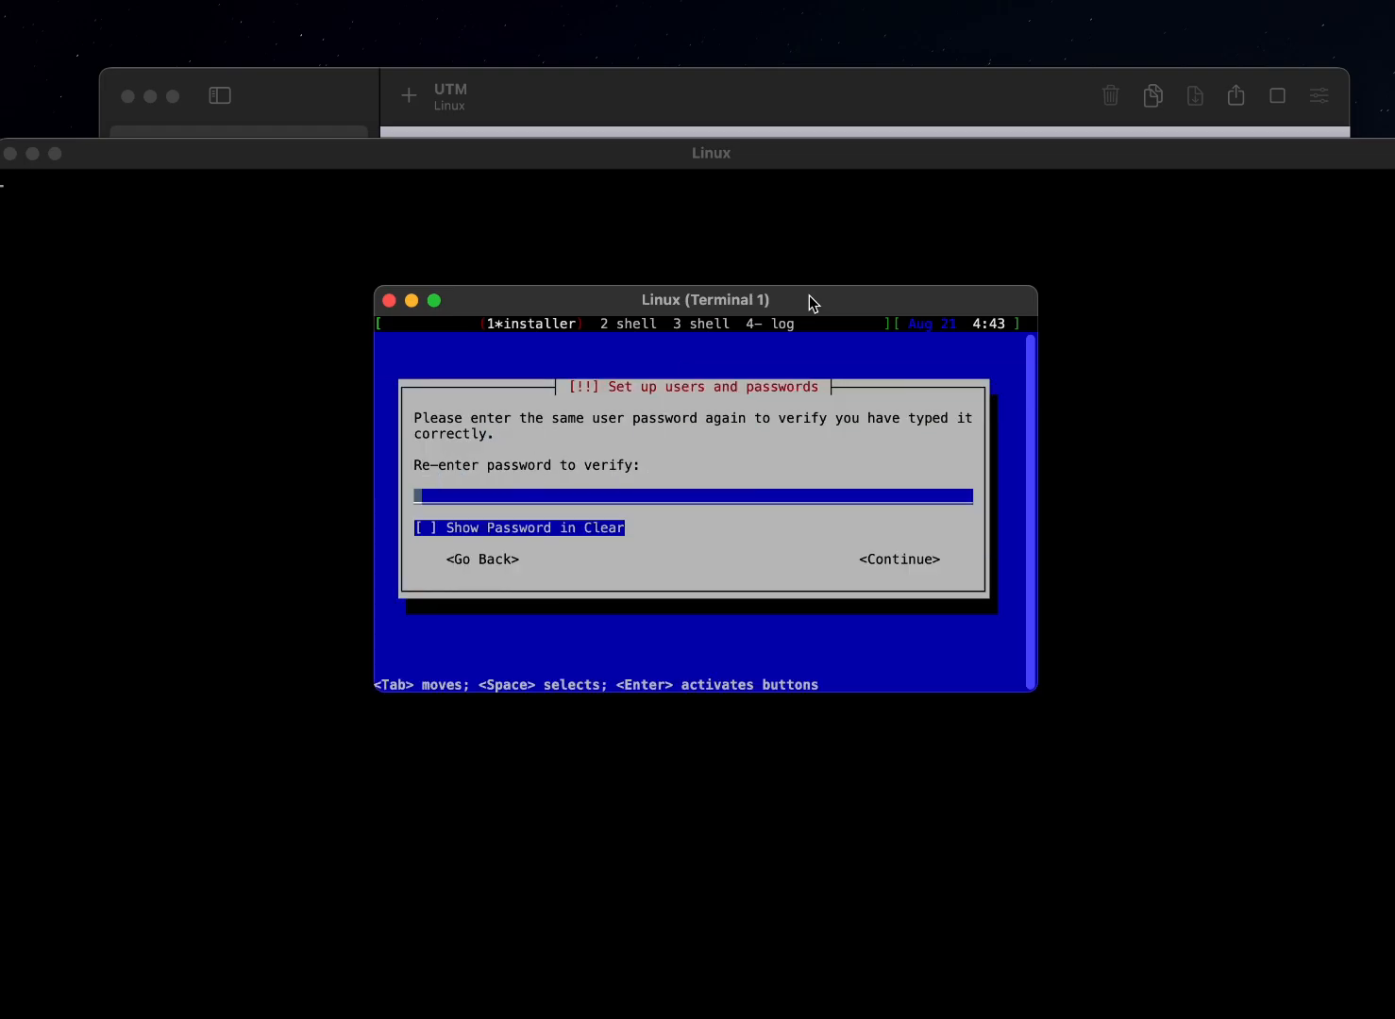
pyautogui.write('kali')
pyautogui.press('Tab')
pyautogui.press('space')
pyautogui.hotkey('shift', 'Tab')
pyautogui.press('BackSpace')
pyautogui.write('i')
pyautogui.press('Tab')
pyautogui.press('Tab')
pyautogui.press('Return')
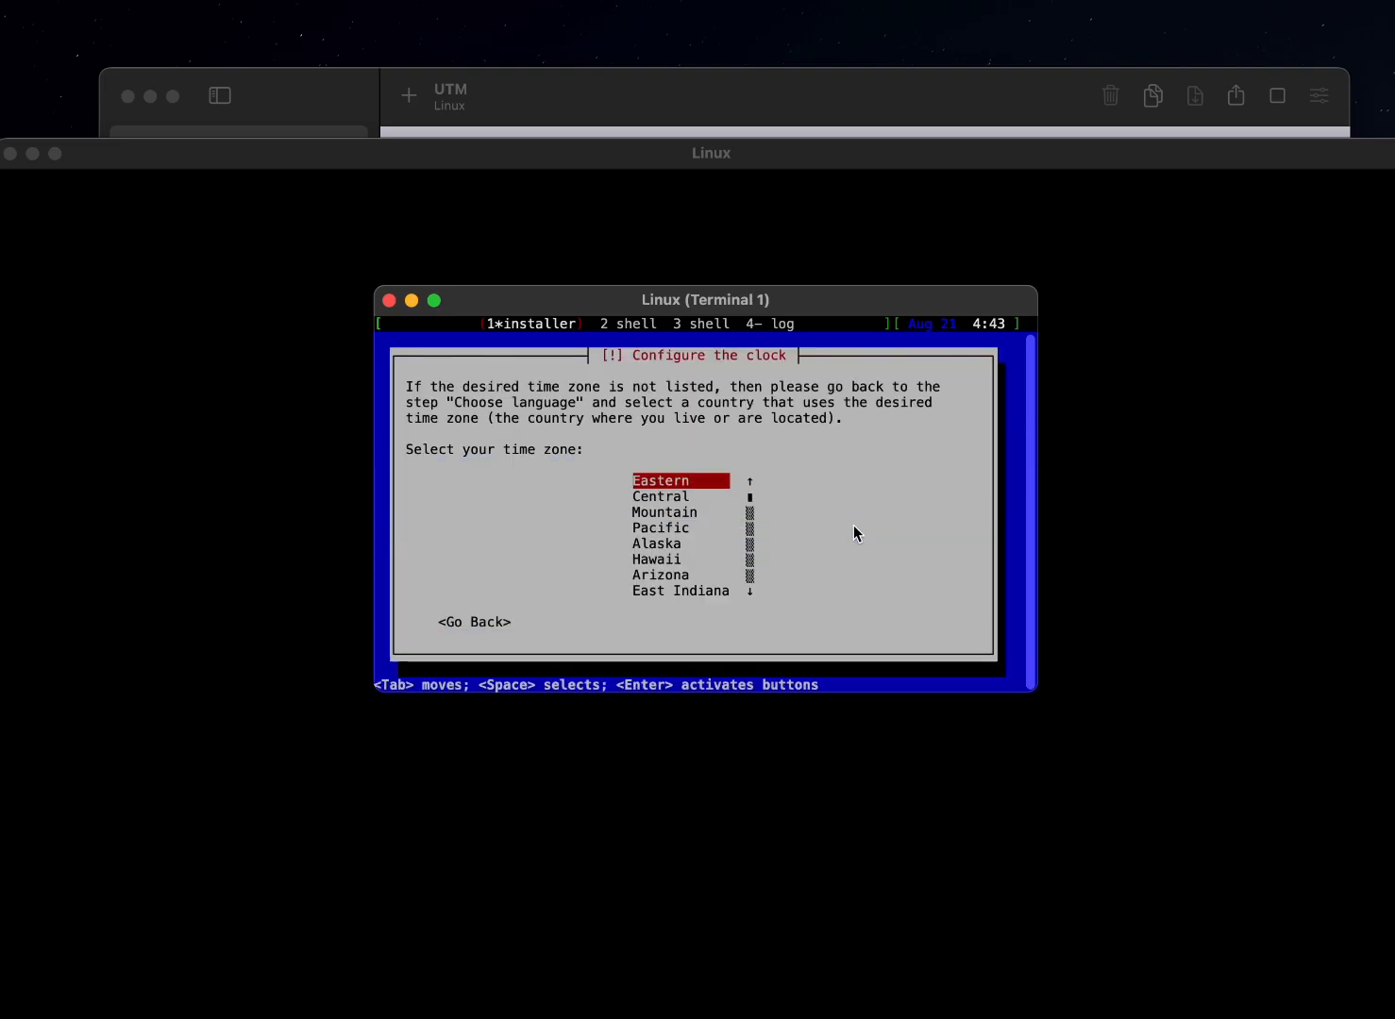
# Choose the Eastern time zone and guided partitioning of the entire Virtual disk 1 (vda) with all files in one partition
pyautogui.press('Return')
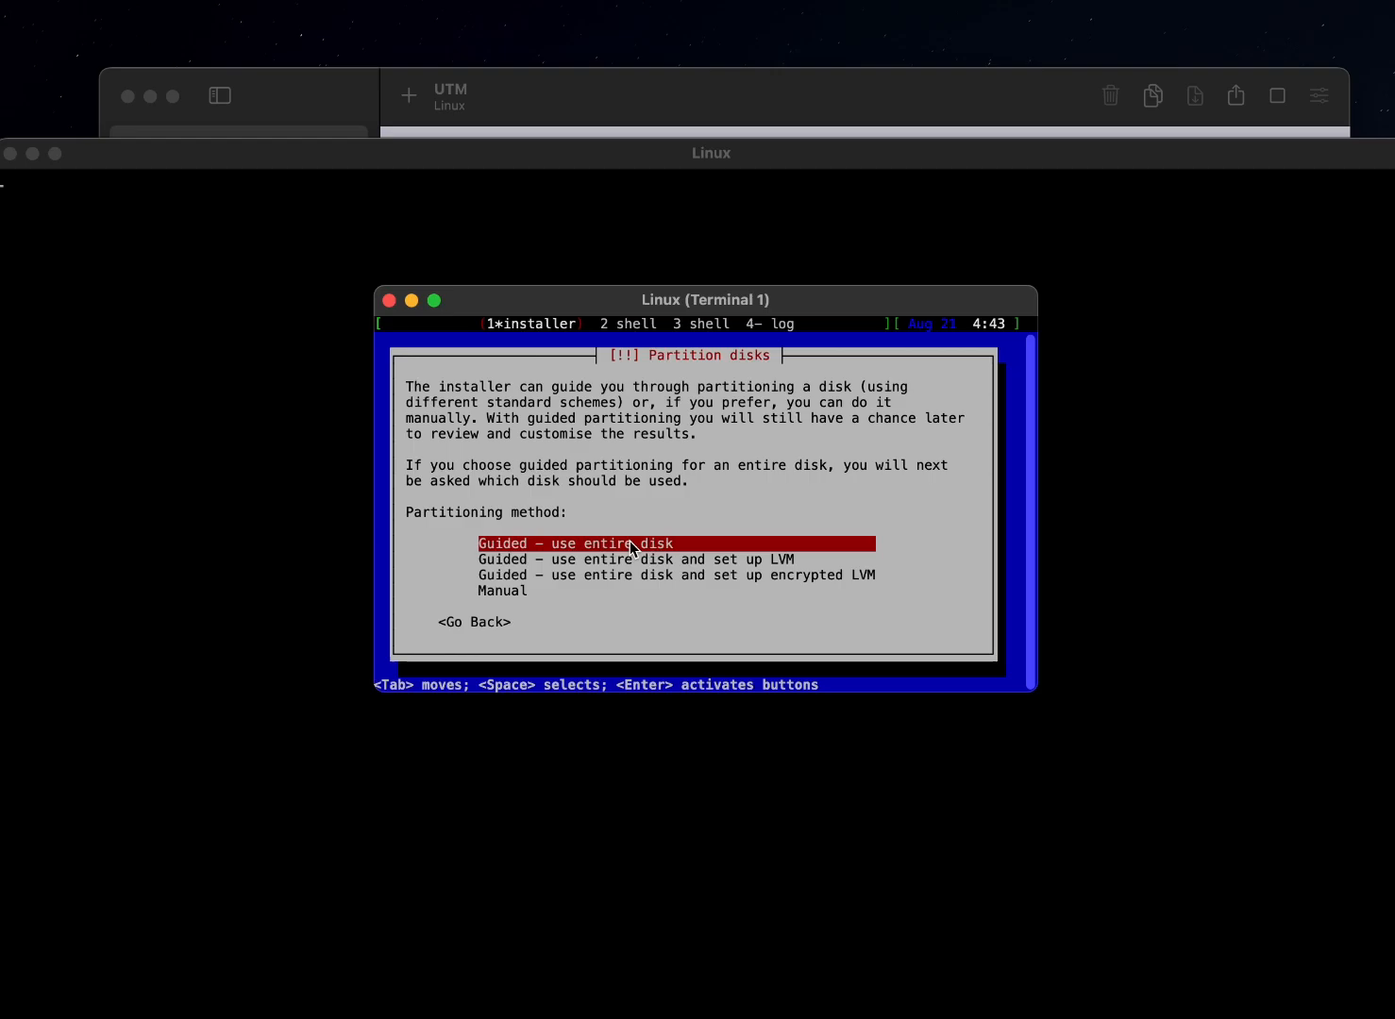
pyautogui.press('Return')
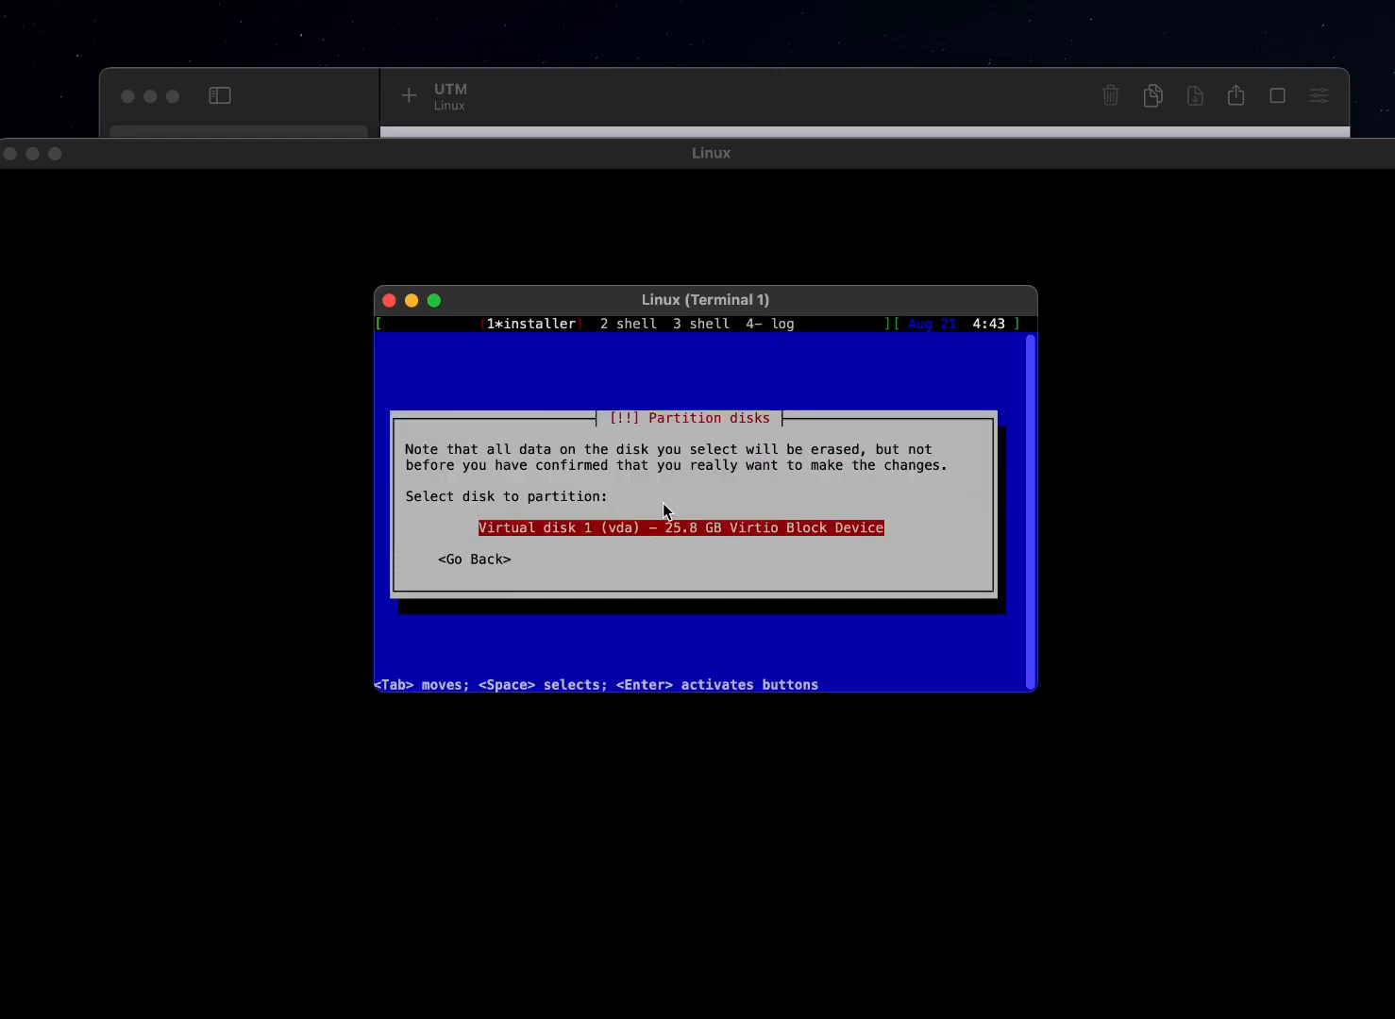
pyautogui.press('Return')
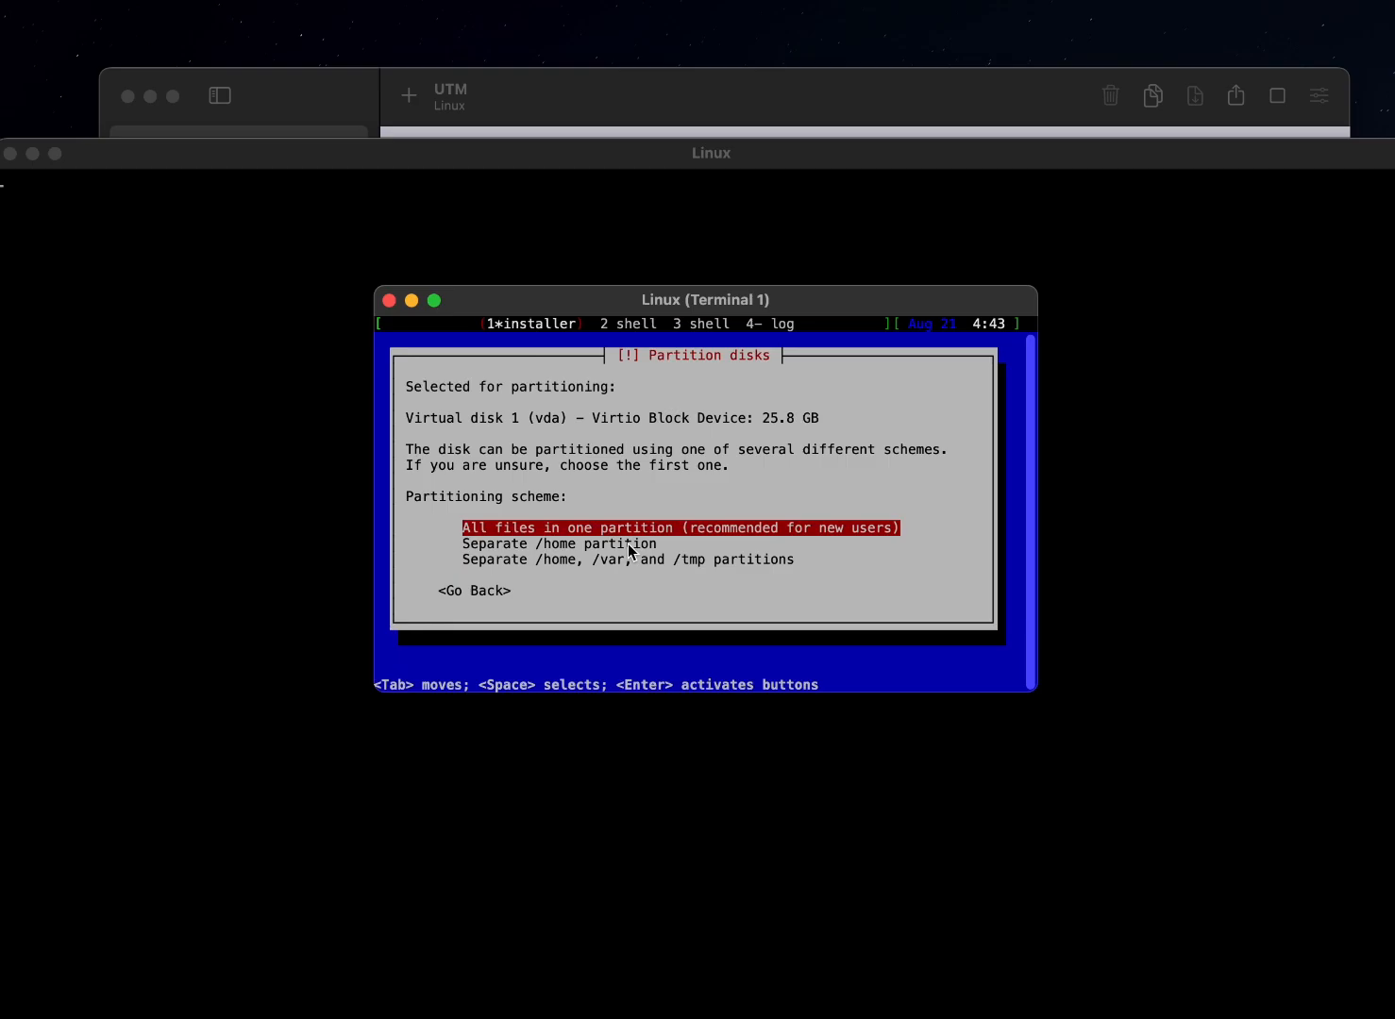
pyautogui.press('Return')
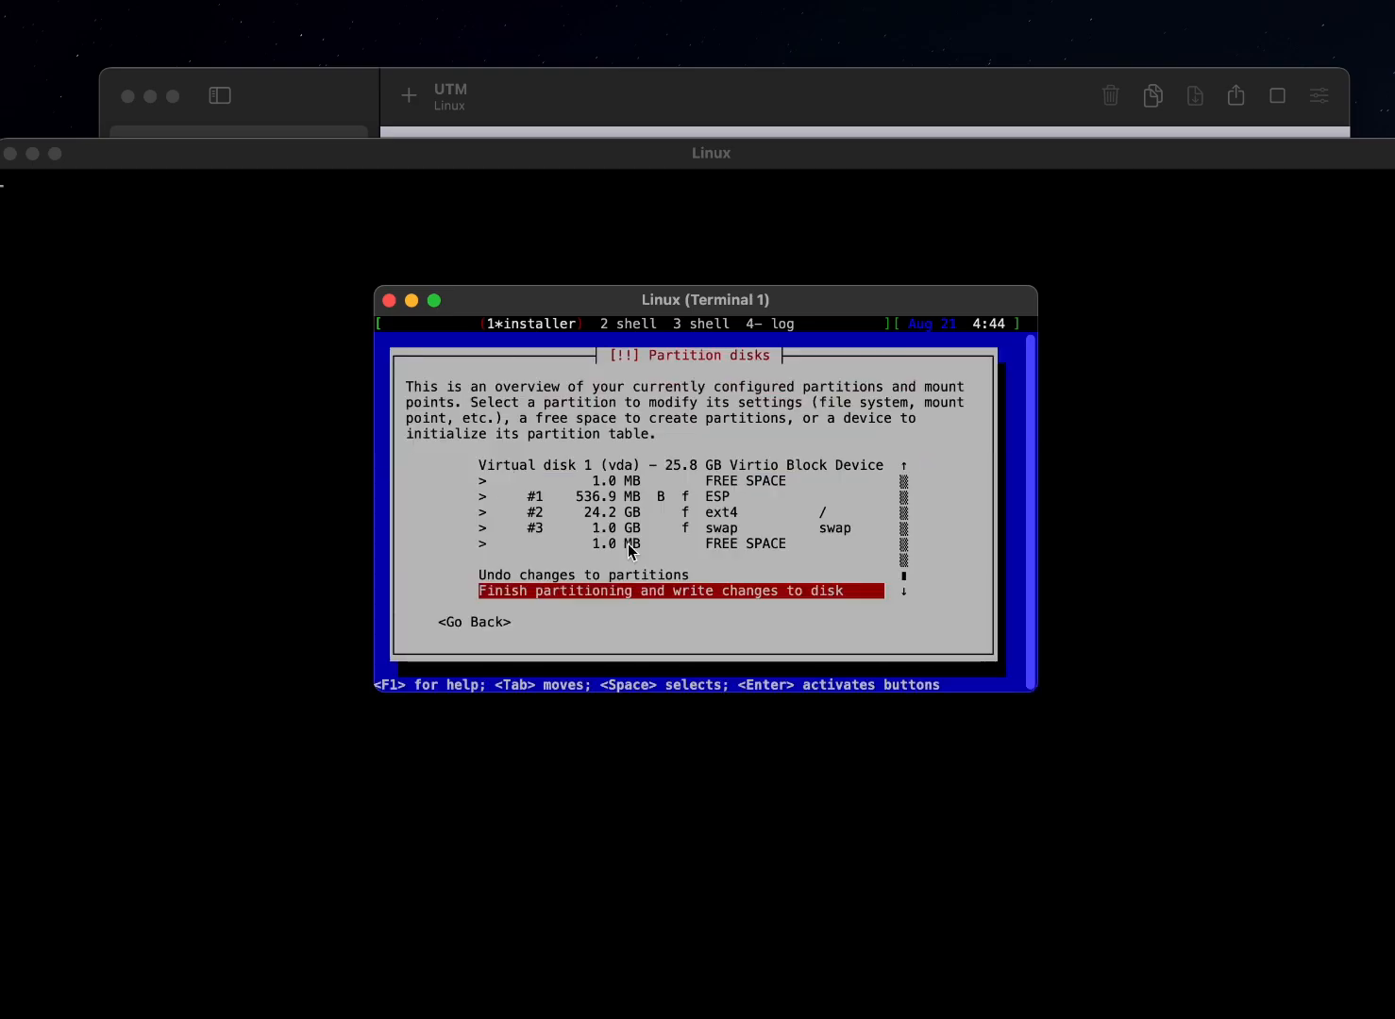
# Finish partitioning and agree to write the changes to Virtual disk 1 (vda)
pyautogui.press('Return')
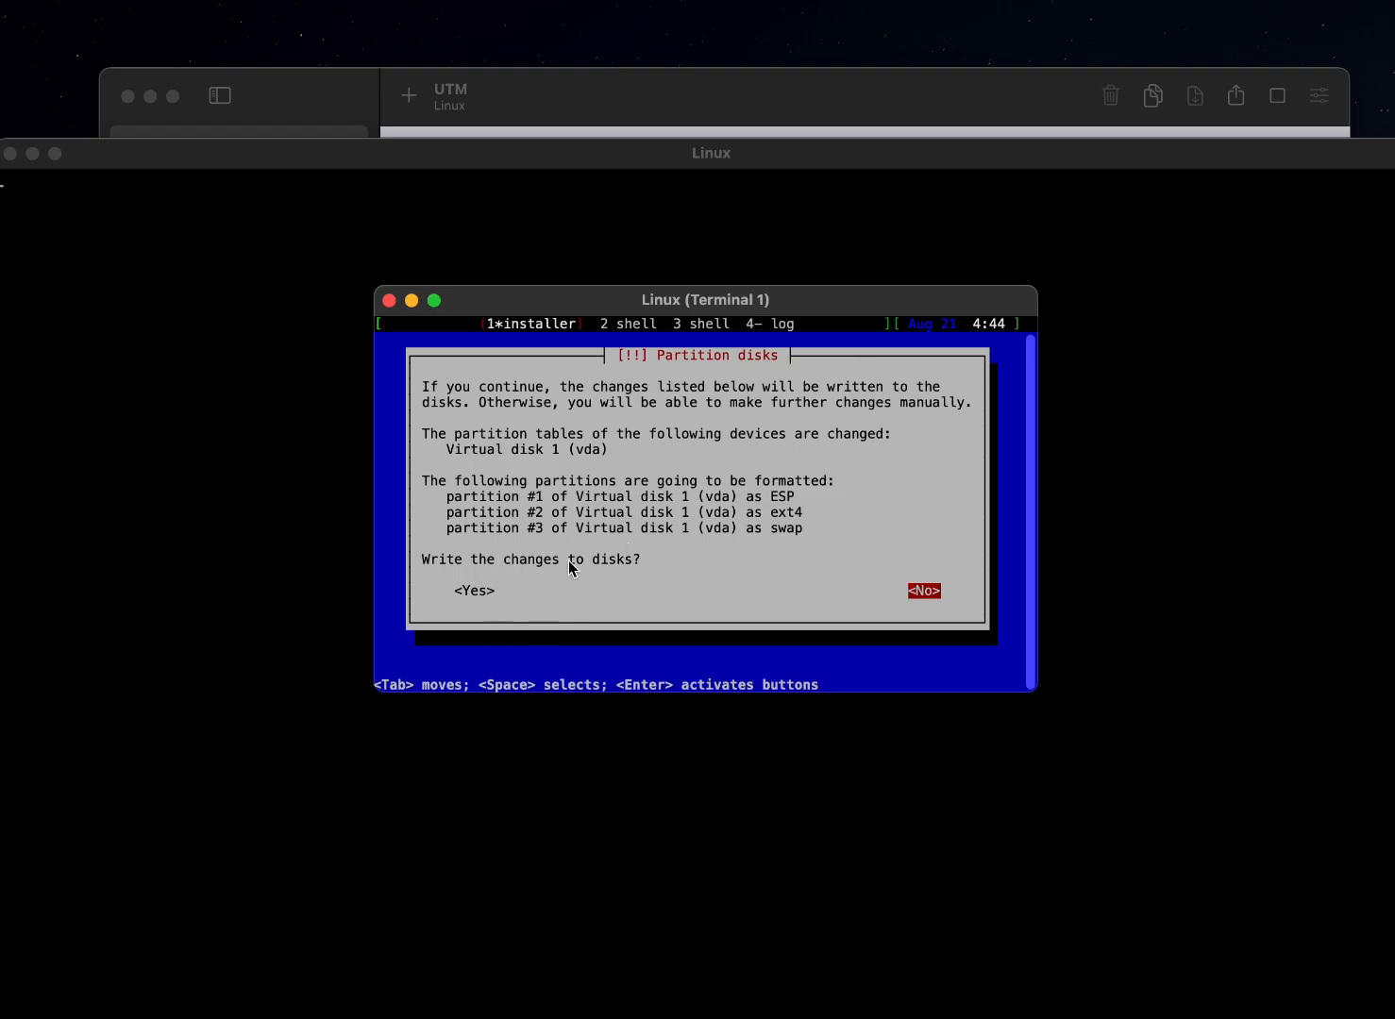
pyautogui.press('Tab')
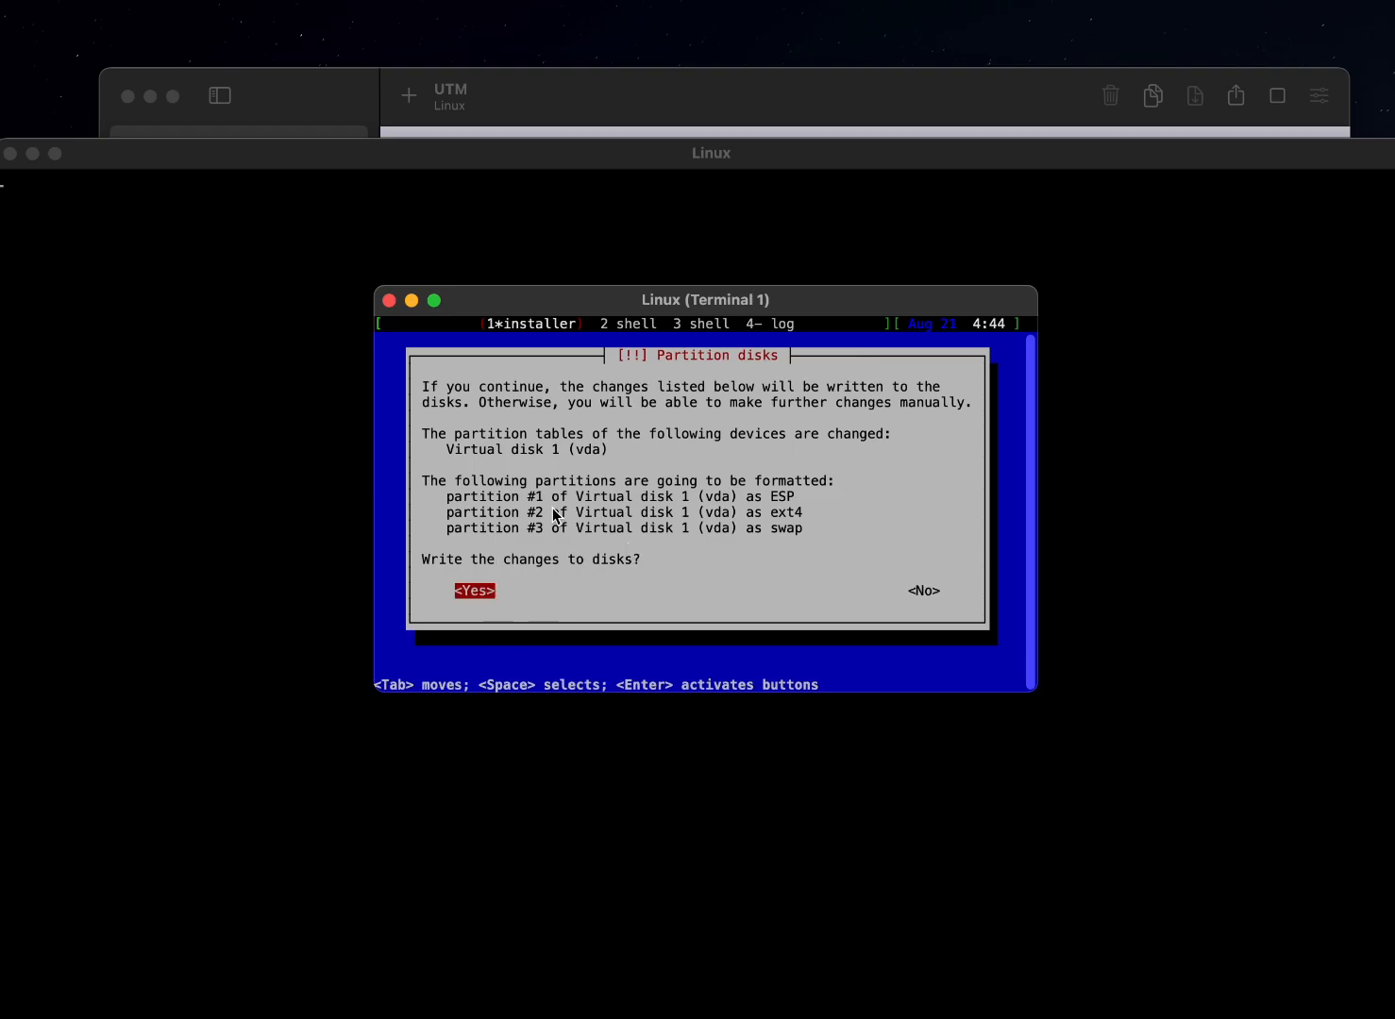
pyautogui.press('Return')
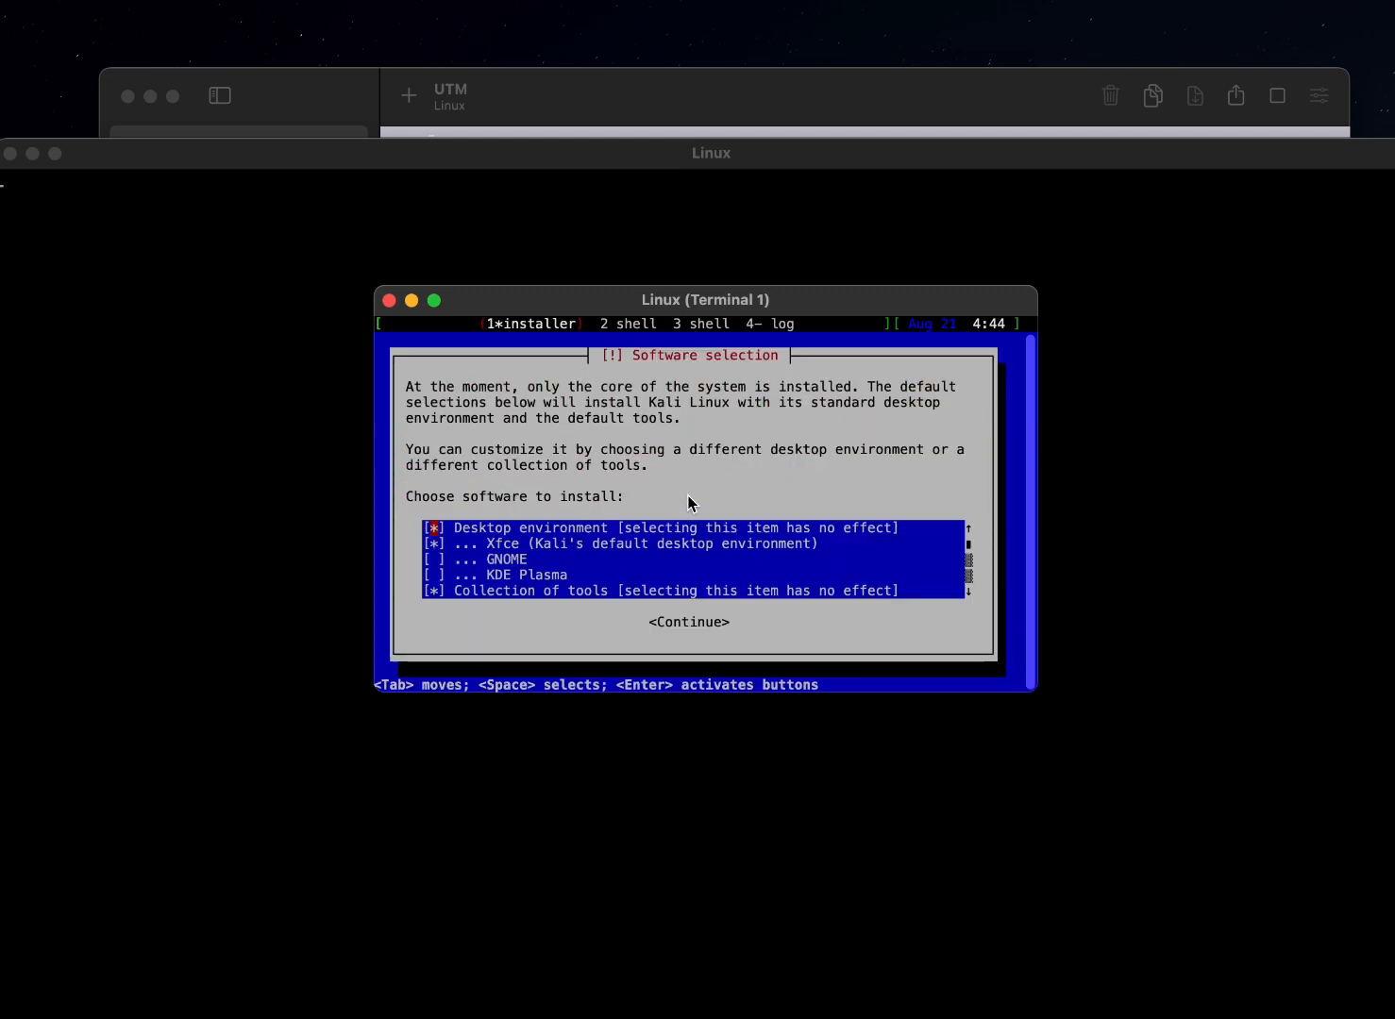
# Install the Xfce desktop and the default recommended tools, with the top10 collection and the two no-effect group entries deselected
pyautogui.press('Down')
pyautogui.press('Down')
pyautogui.press('Down')
pyautogui.press('Down')
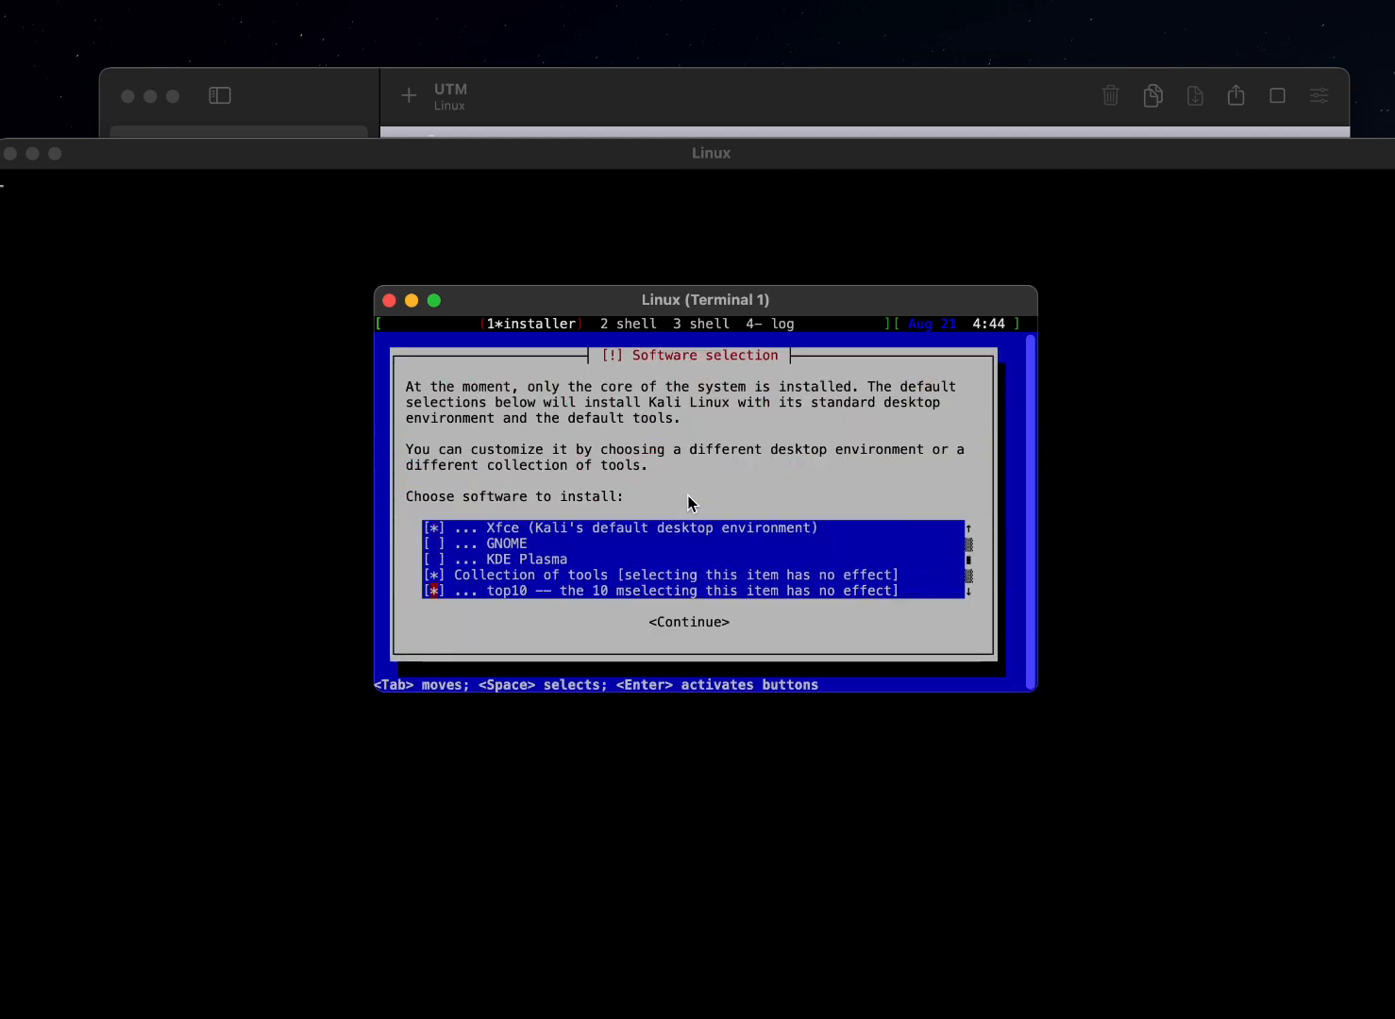
pyautogui.press('Up')
pyautogui.press('Up')
pyautogui.press('Up')
pyautogui.press('Up')
pyautogui.press('Up')
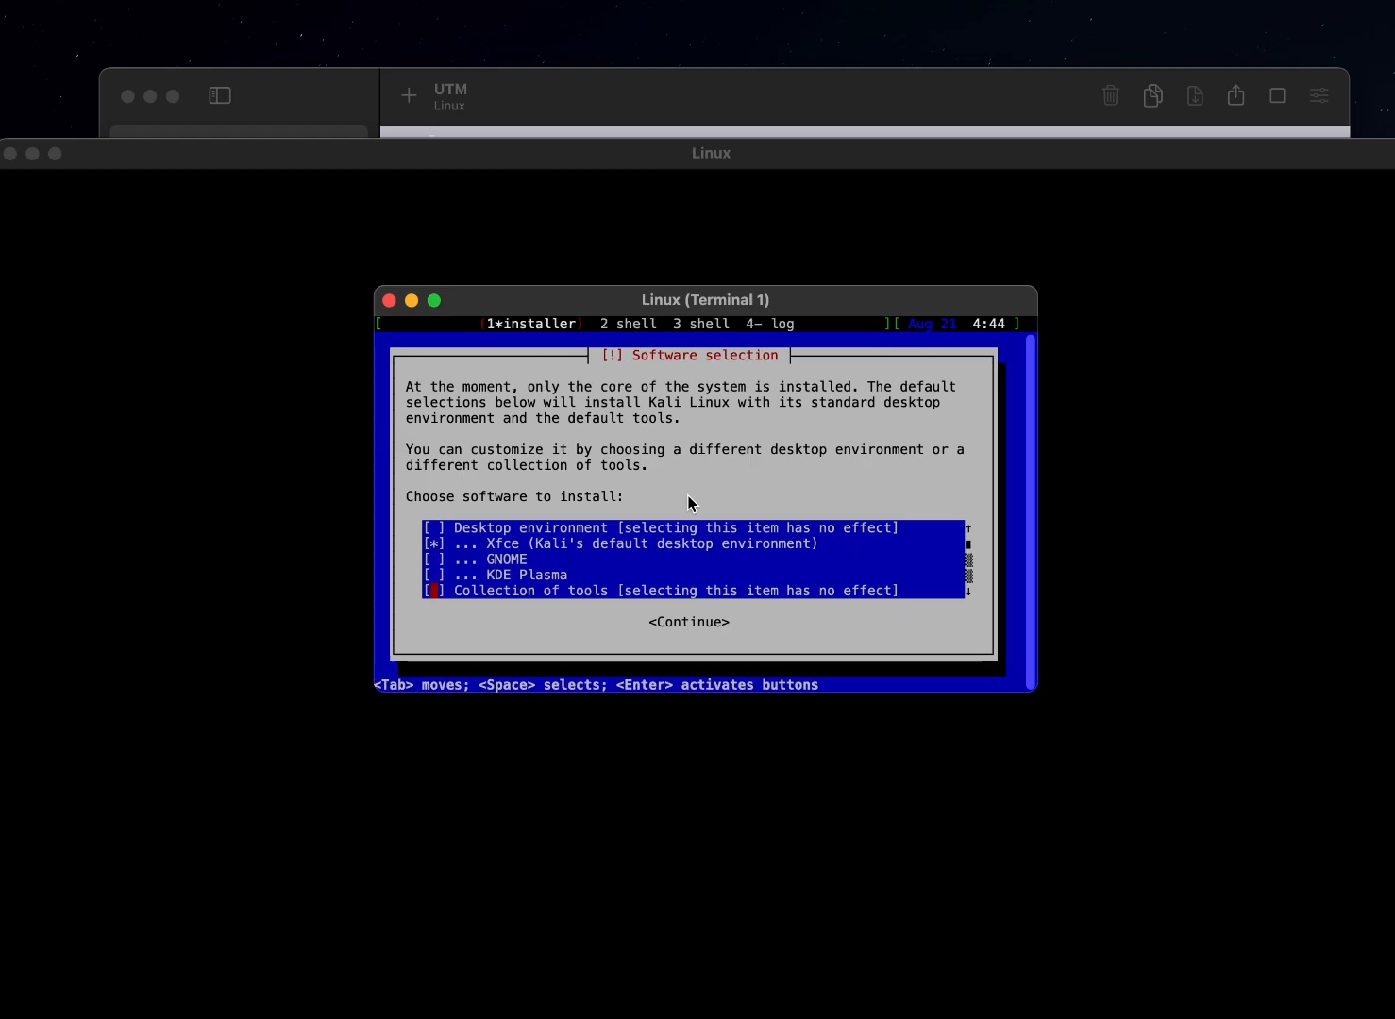
pyautogui.press('Down')
pyautogui.press('Down')
pyautogui.press('Up')
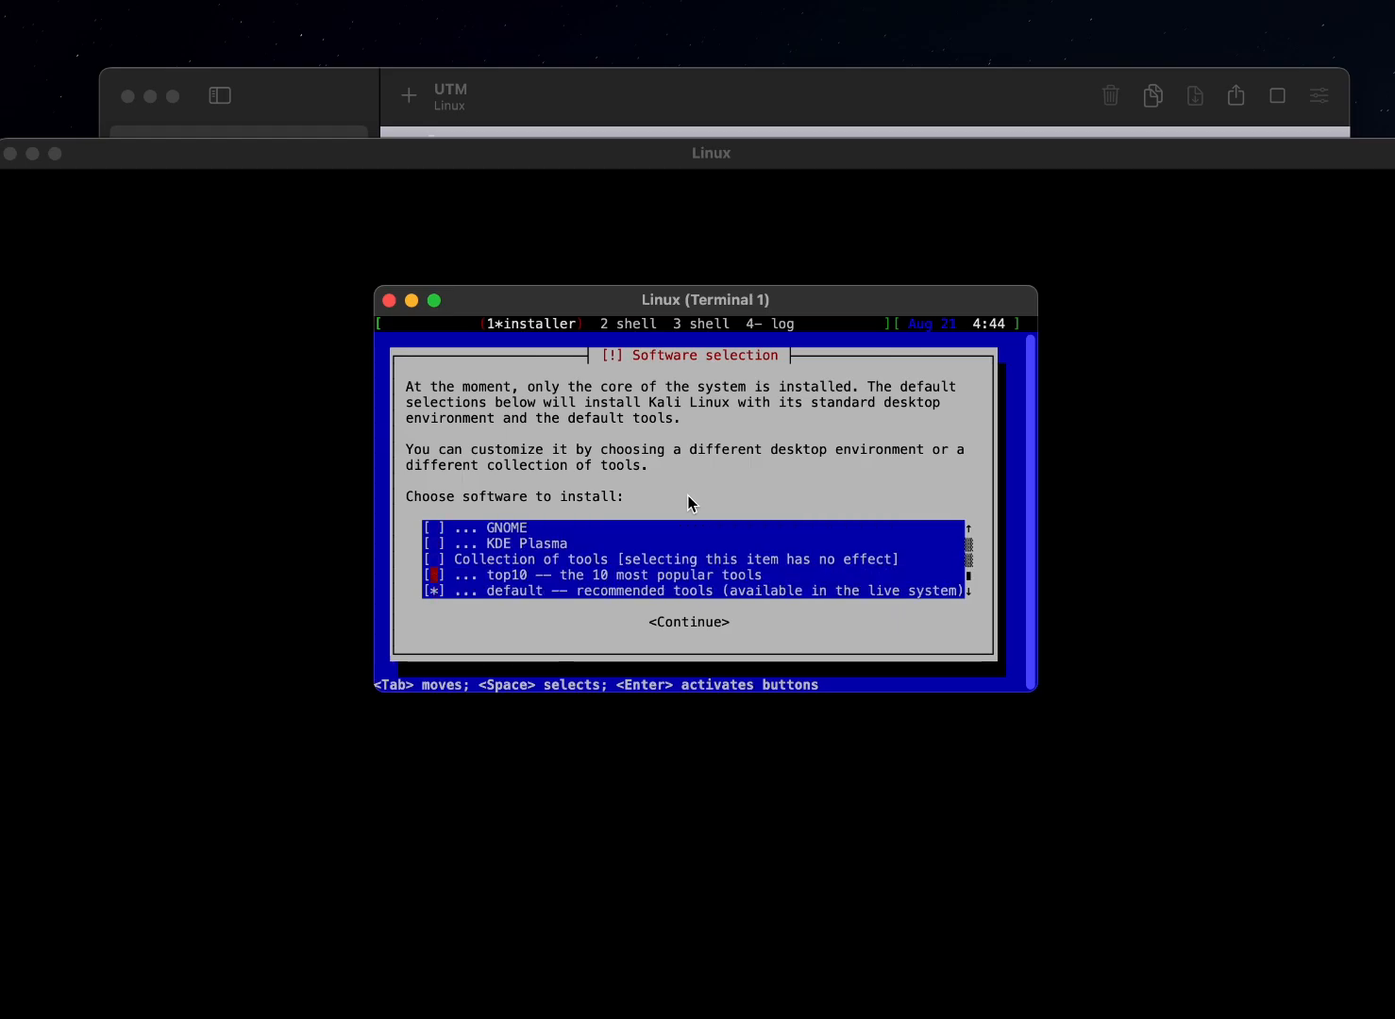
pyautogui.press('Tab')
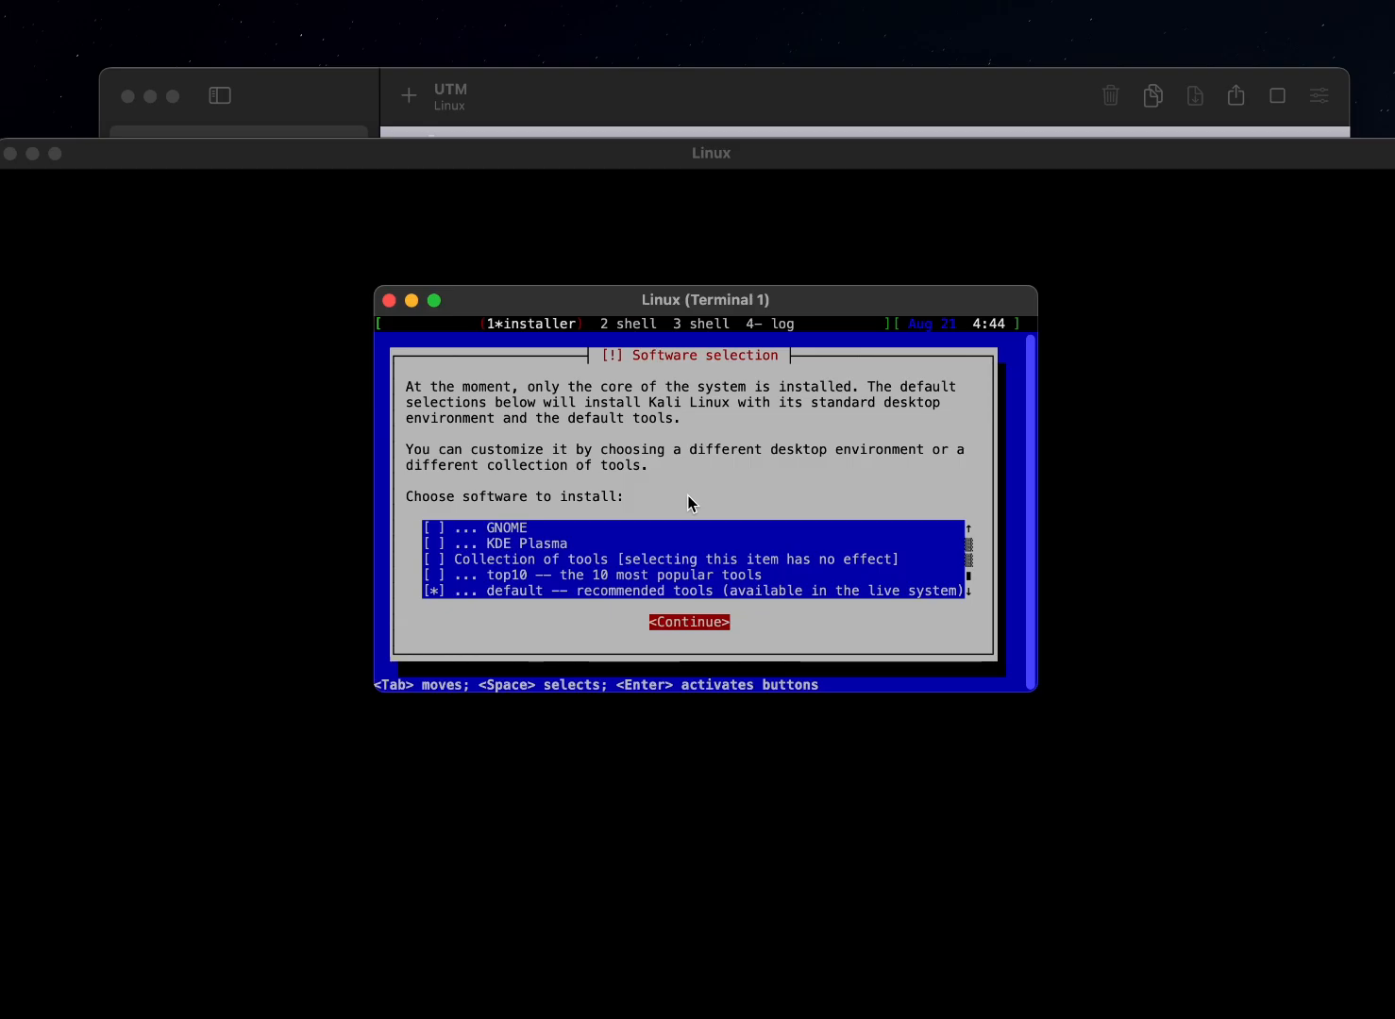
pyautogui.press('Return')
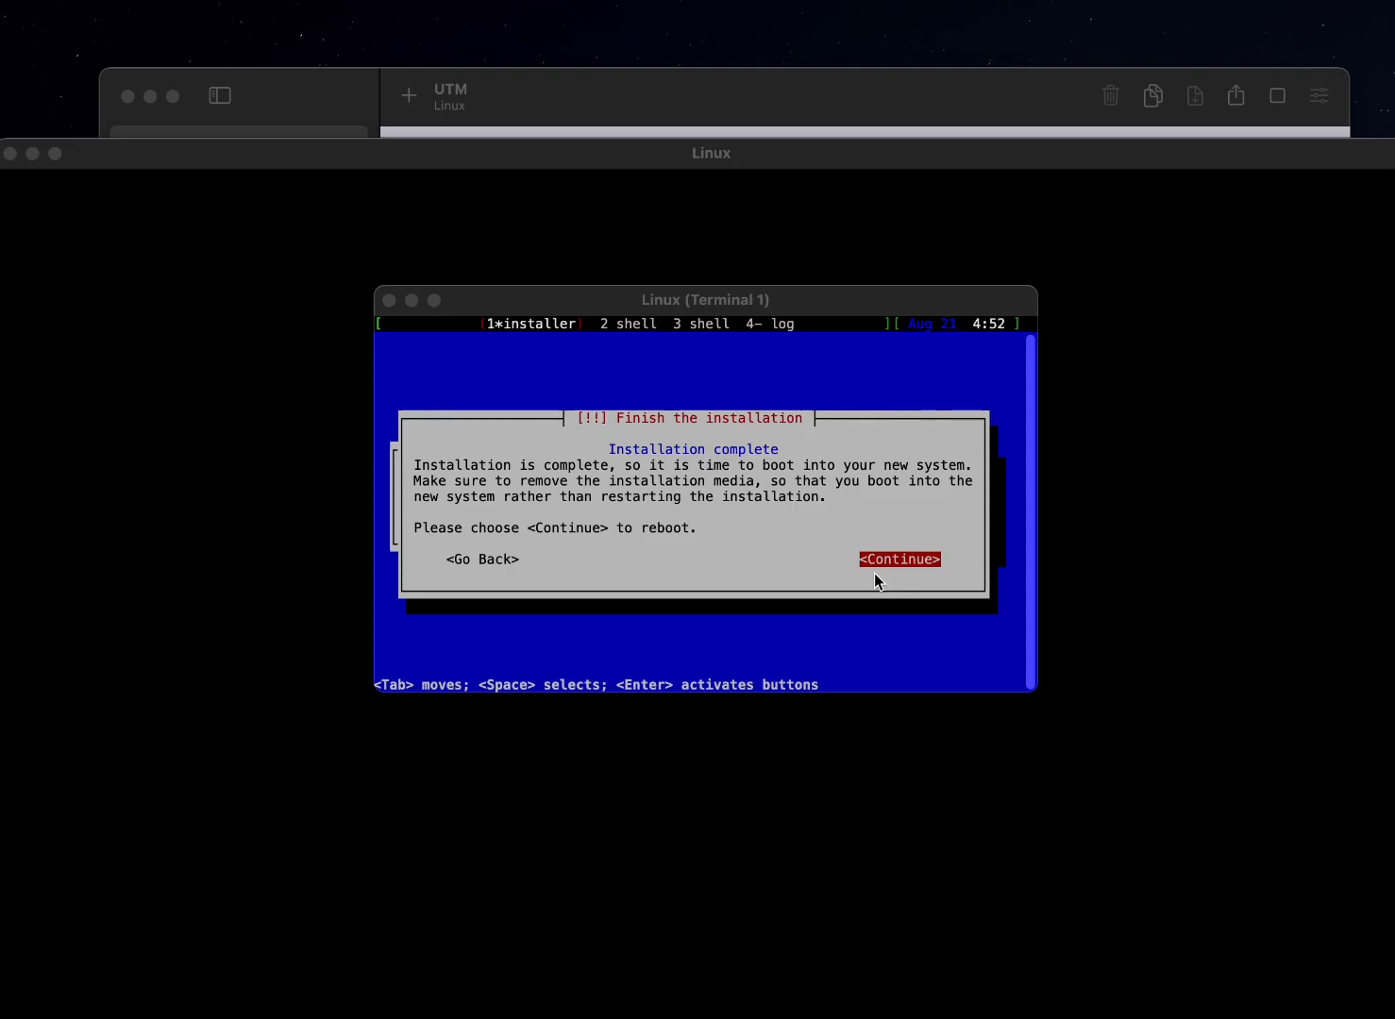
# Finish the completed installation by rebooting the virtual machine, and close its serial terminal window
pyautogui.click(890, 550)
pyautogui.press('Return')
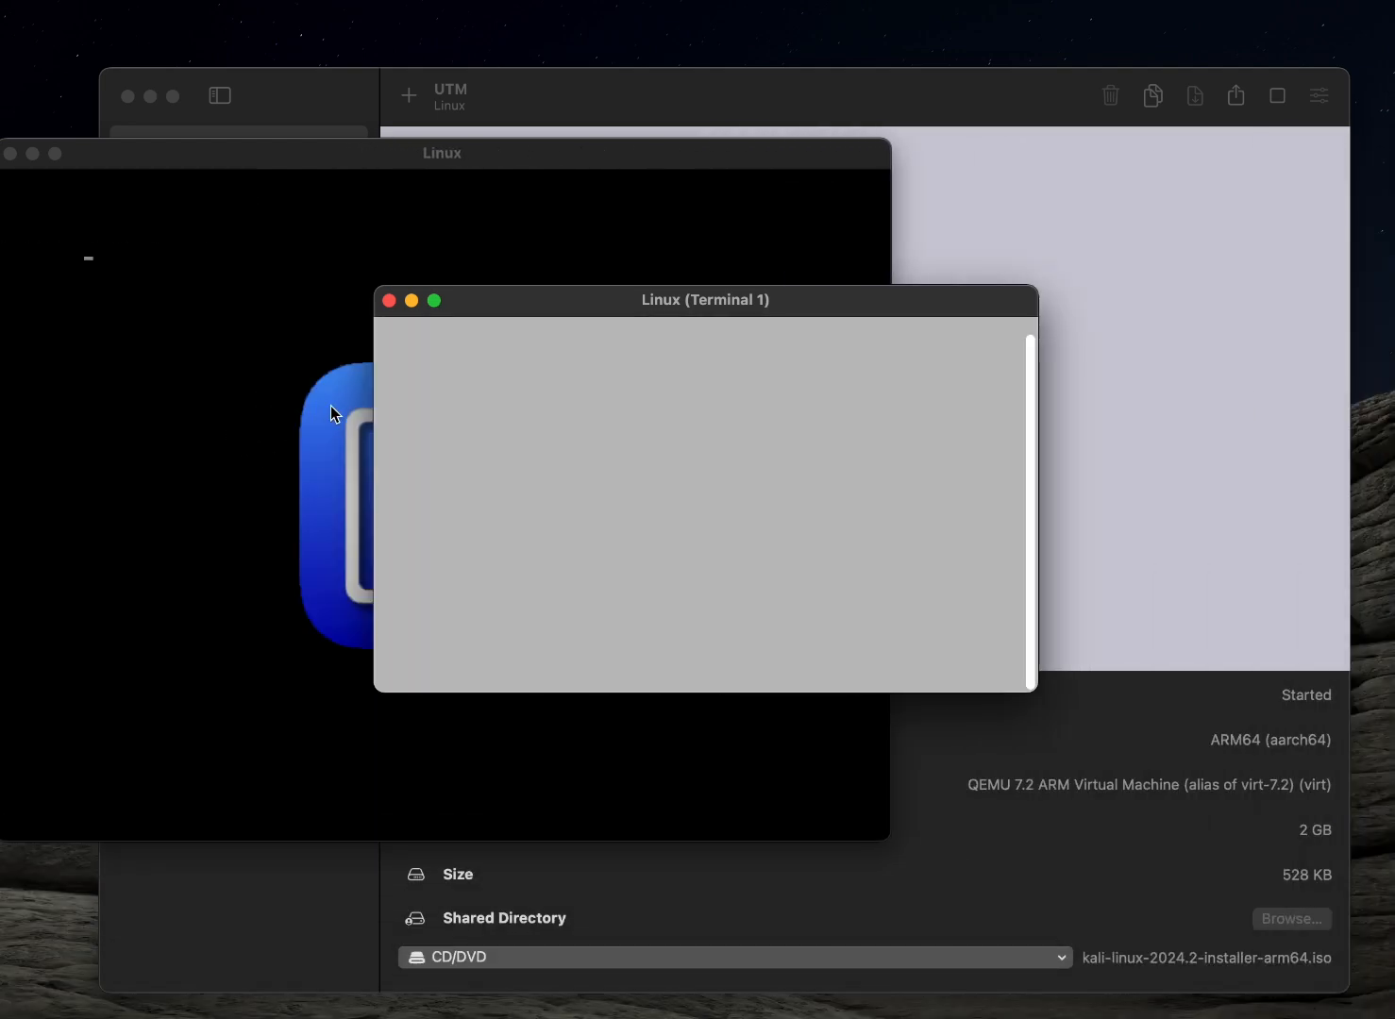
pyautogui.click(389, 300)
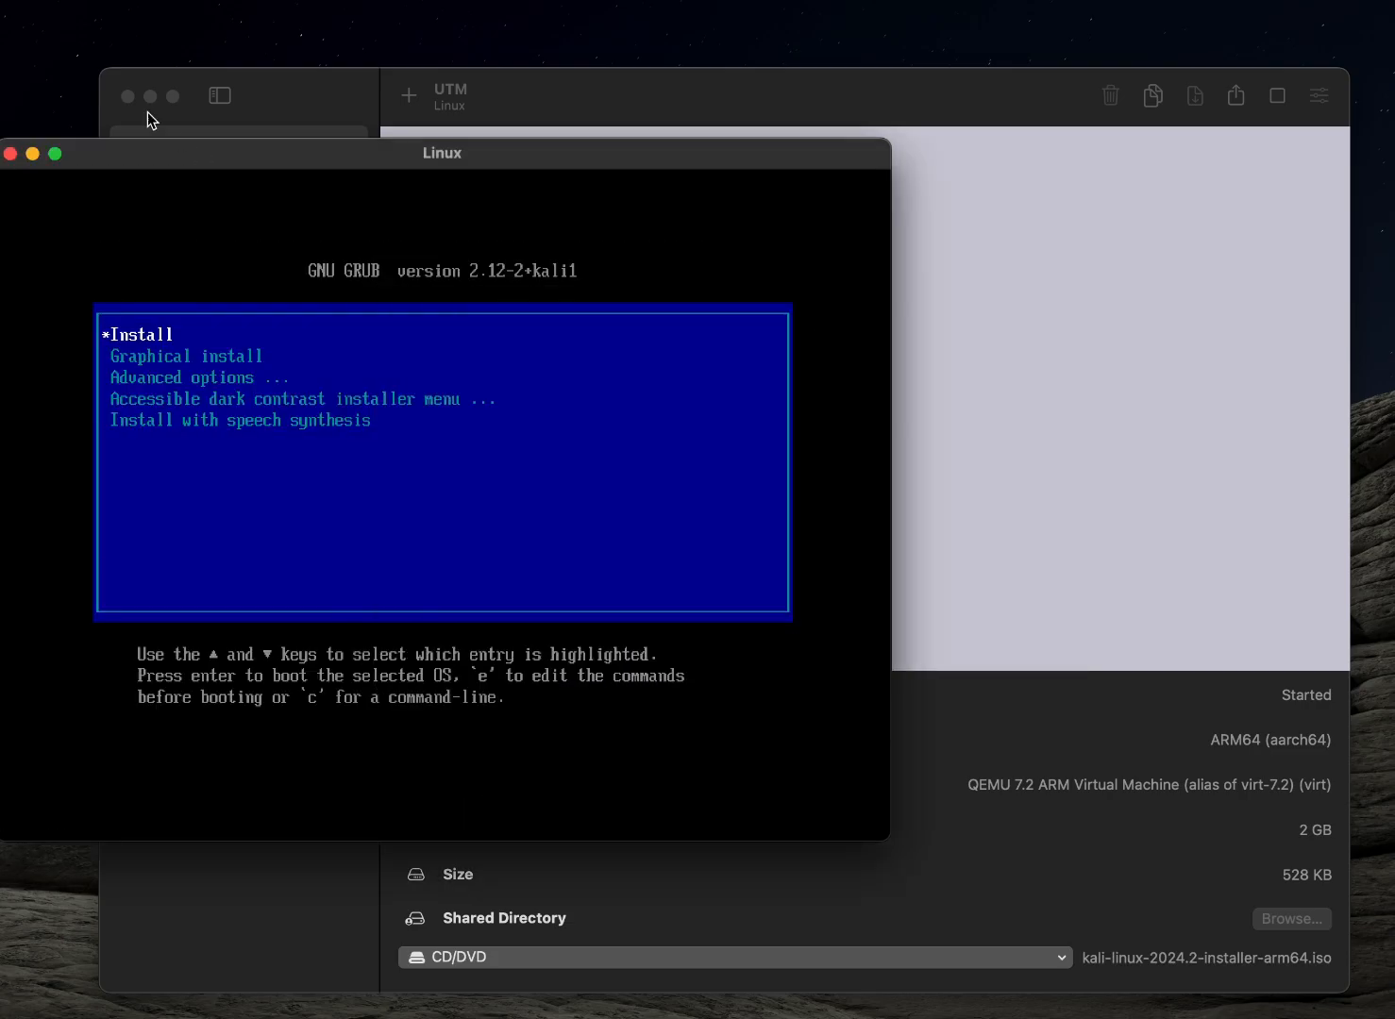
# Close the virtual machine's display window and force-stop the suspended Linux machine
pyautogui.click(9, 153)
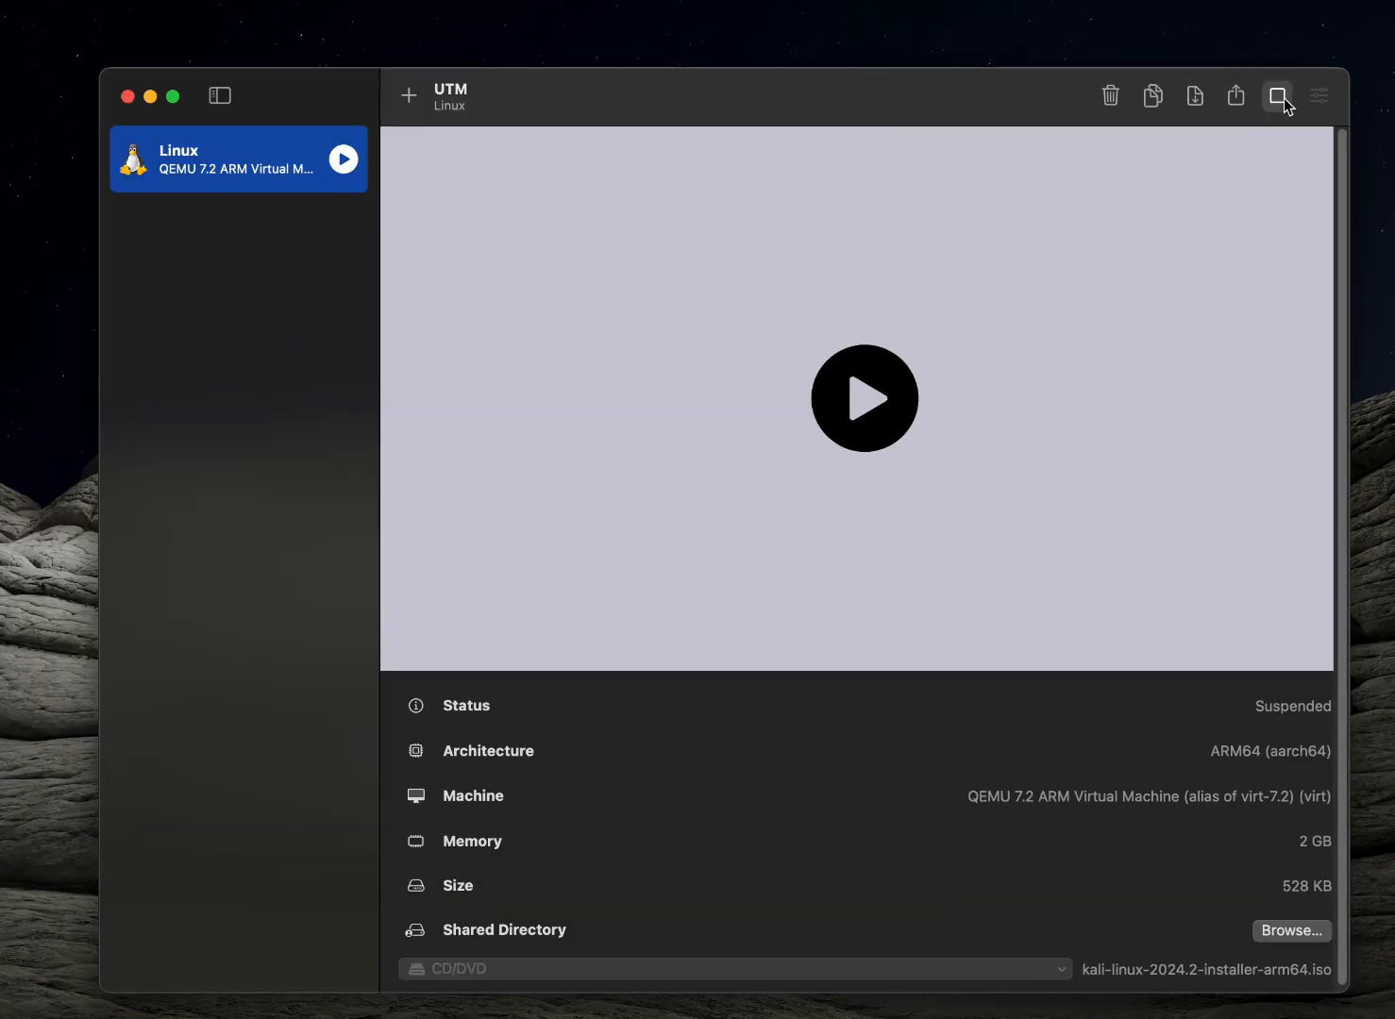
pyautogui.click(1279, 97)
pyautogui.click(655, 605)
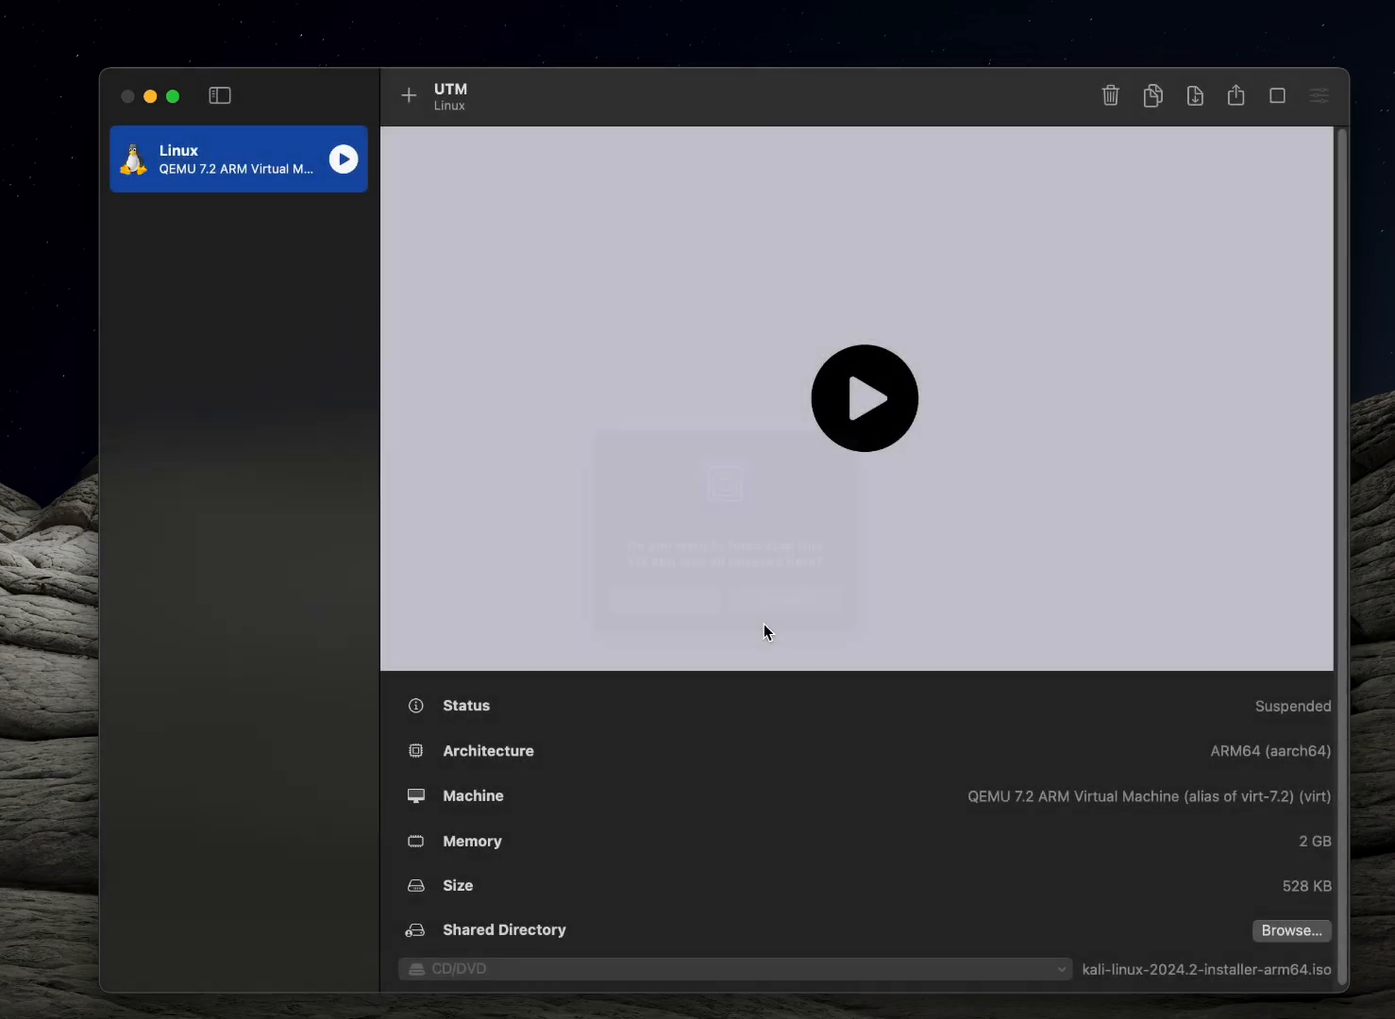
# Open the Linux virtual machine's settings and remove its Serial device
pyautogui.click(1319, 98)
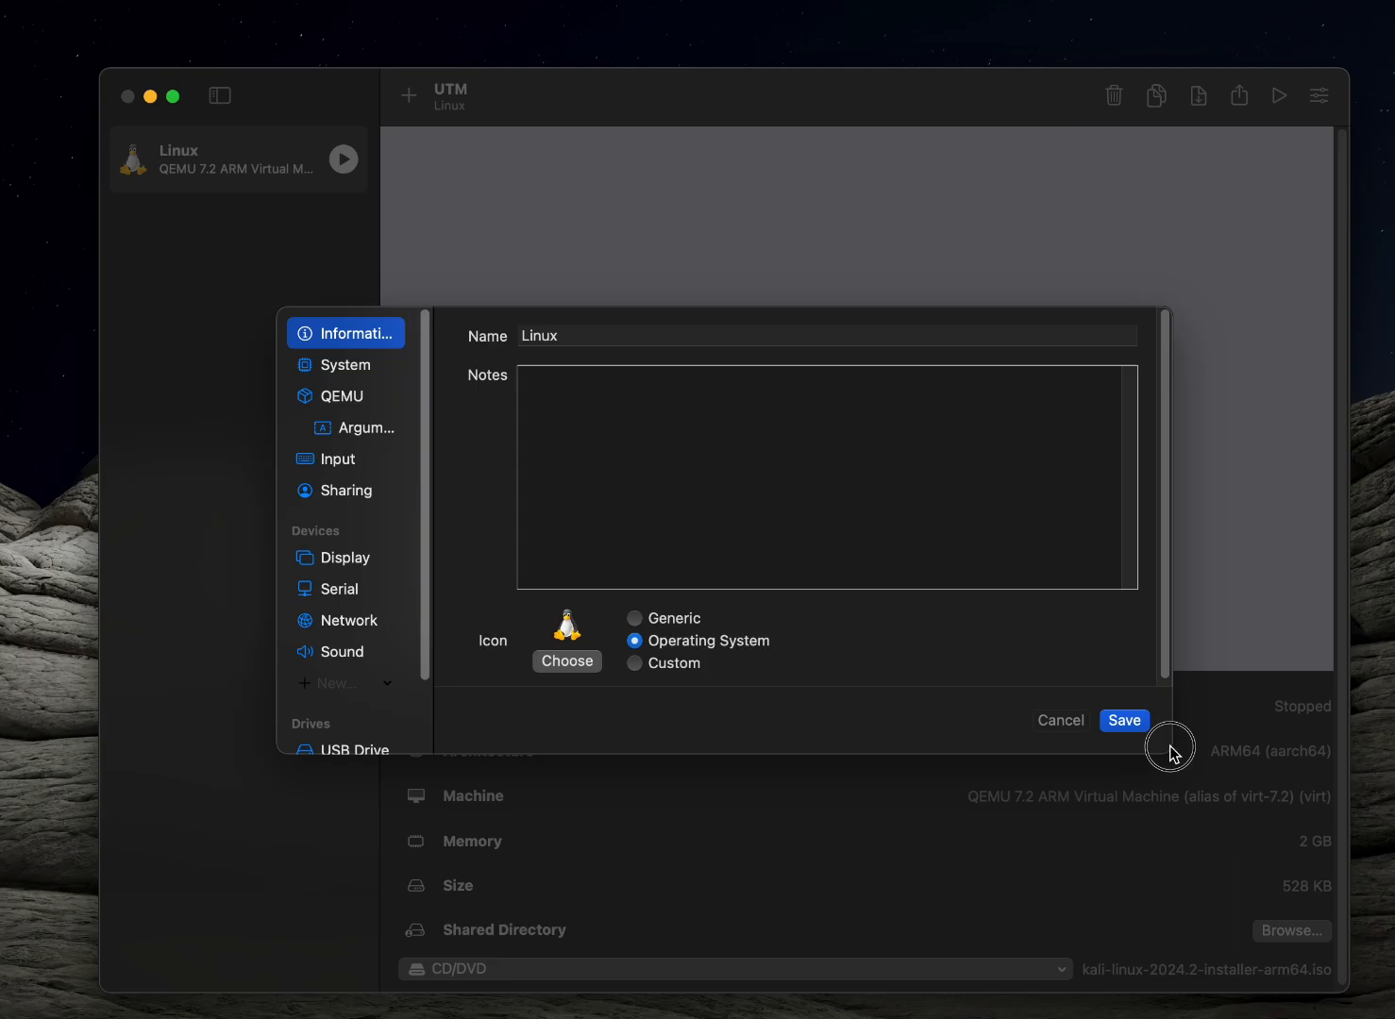
pyautogui.moveTo(1171, 752); pyautogui.dragTo(1274, 825)
pyautogui.click(264, 522)
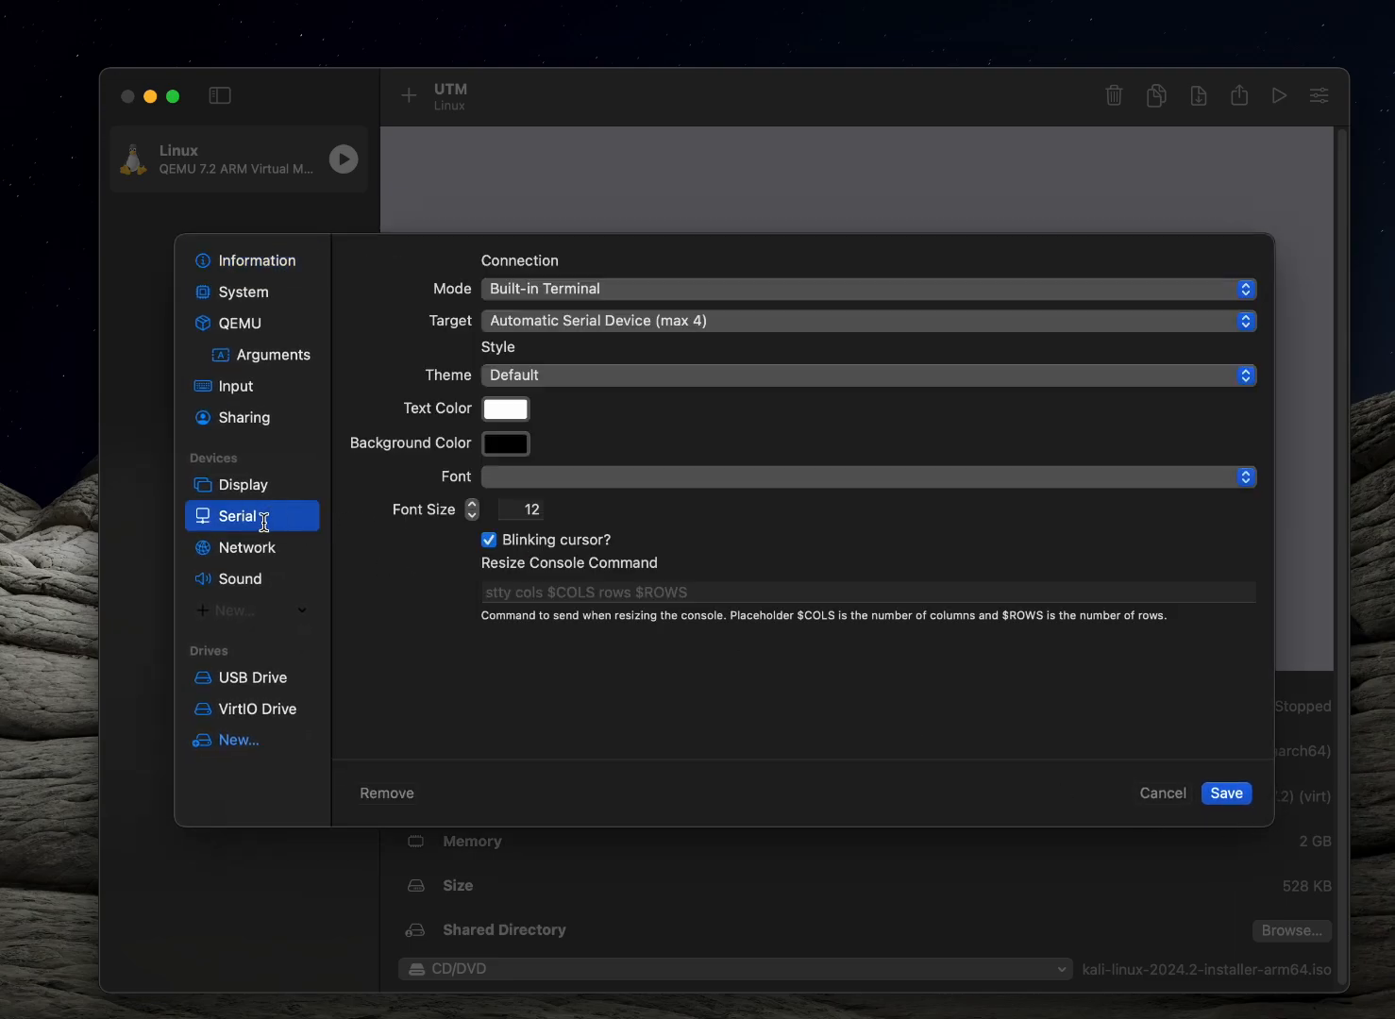
pyautogui.rightClick(268, 526)
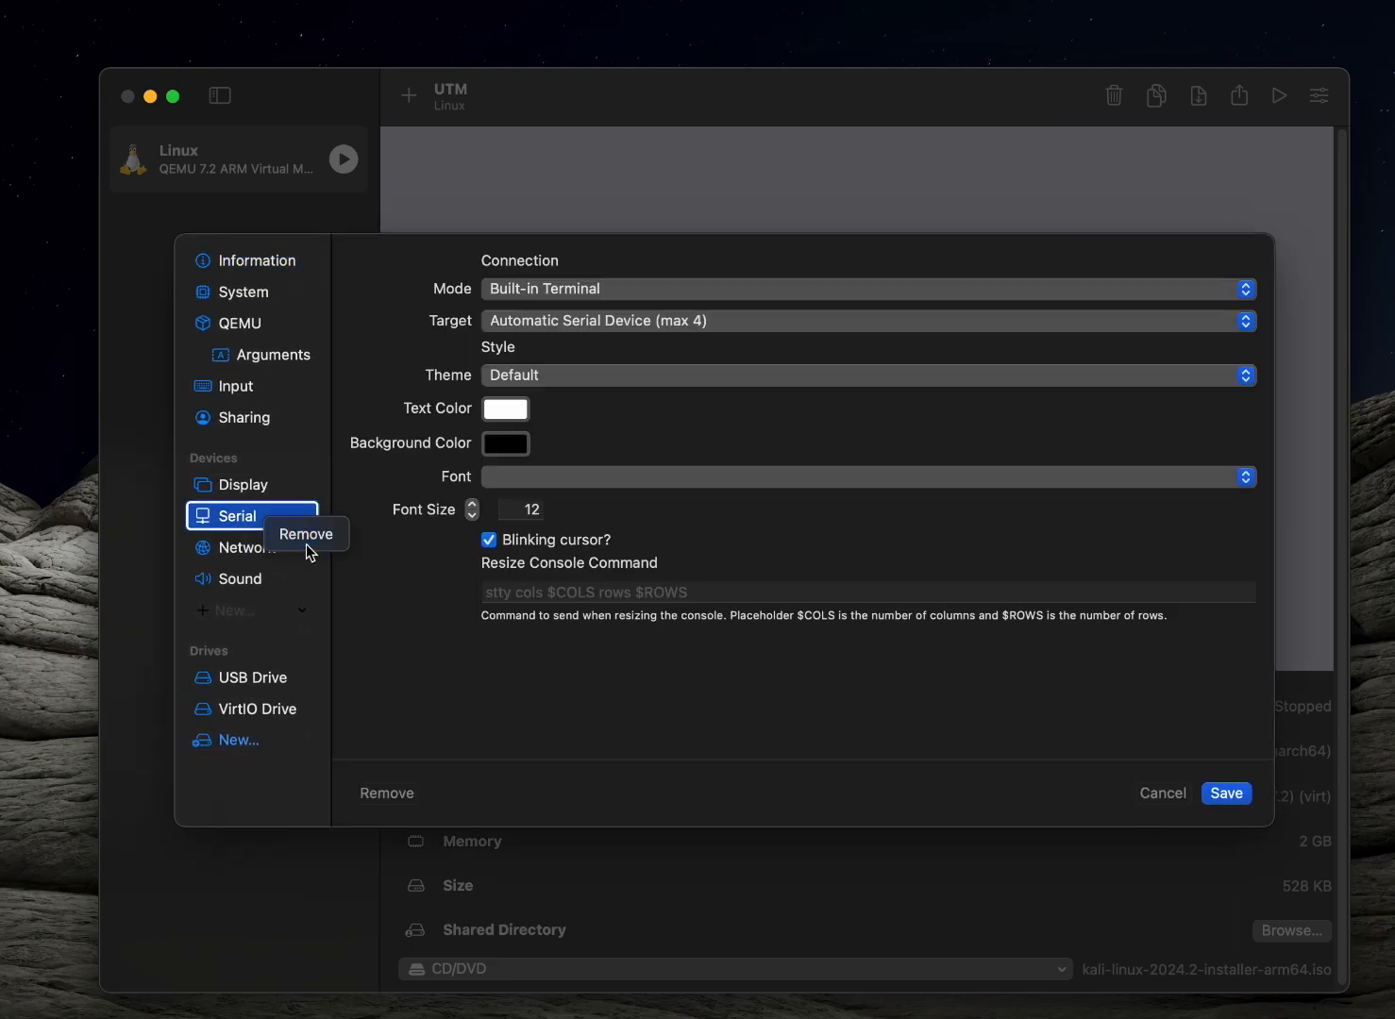
pyautogui.click(306, 543)
# Clear the Kali installer ISO from the USB Drive, keep virtio-gpu-pci as the emulated display card, and save the settings
pyautogui.click(271, 646)
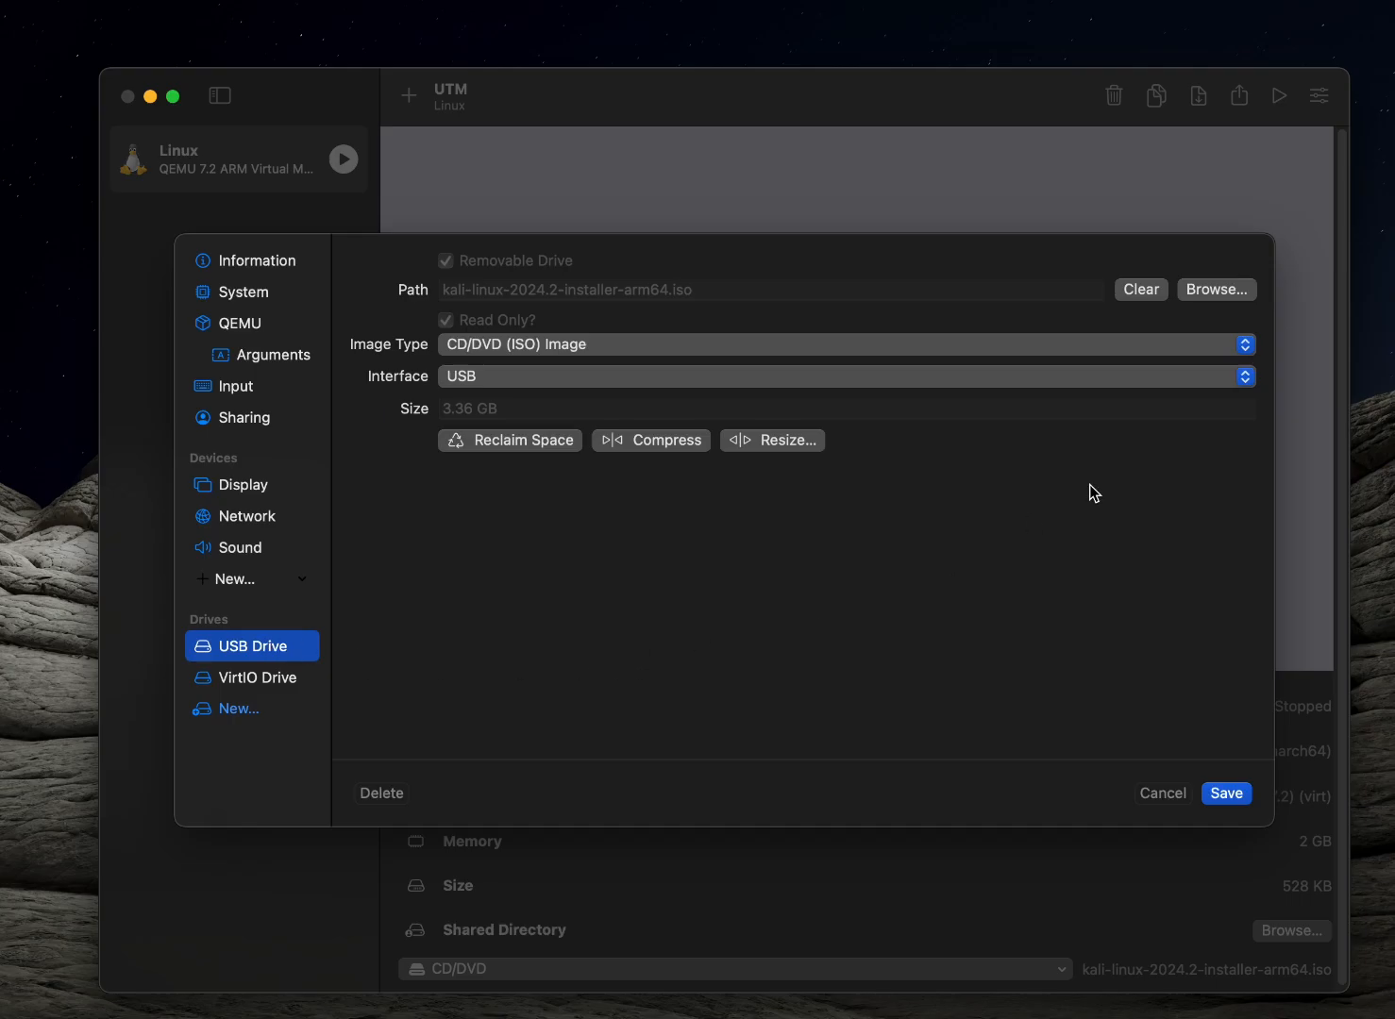
pyautogui.click(1155, 288)
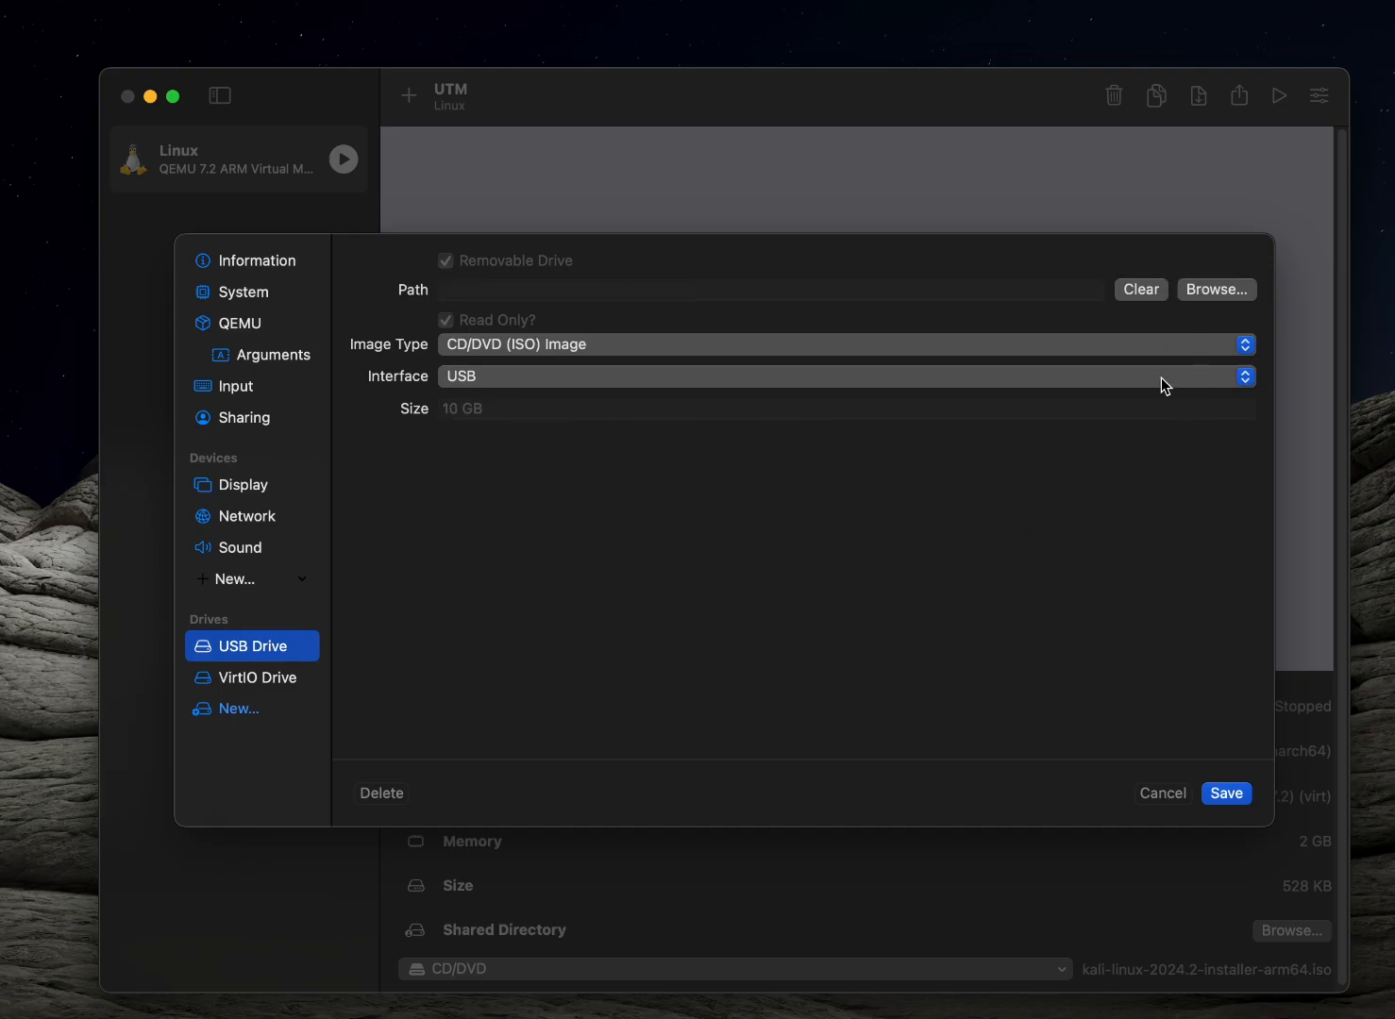
pyautogui.click(282, 484)
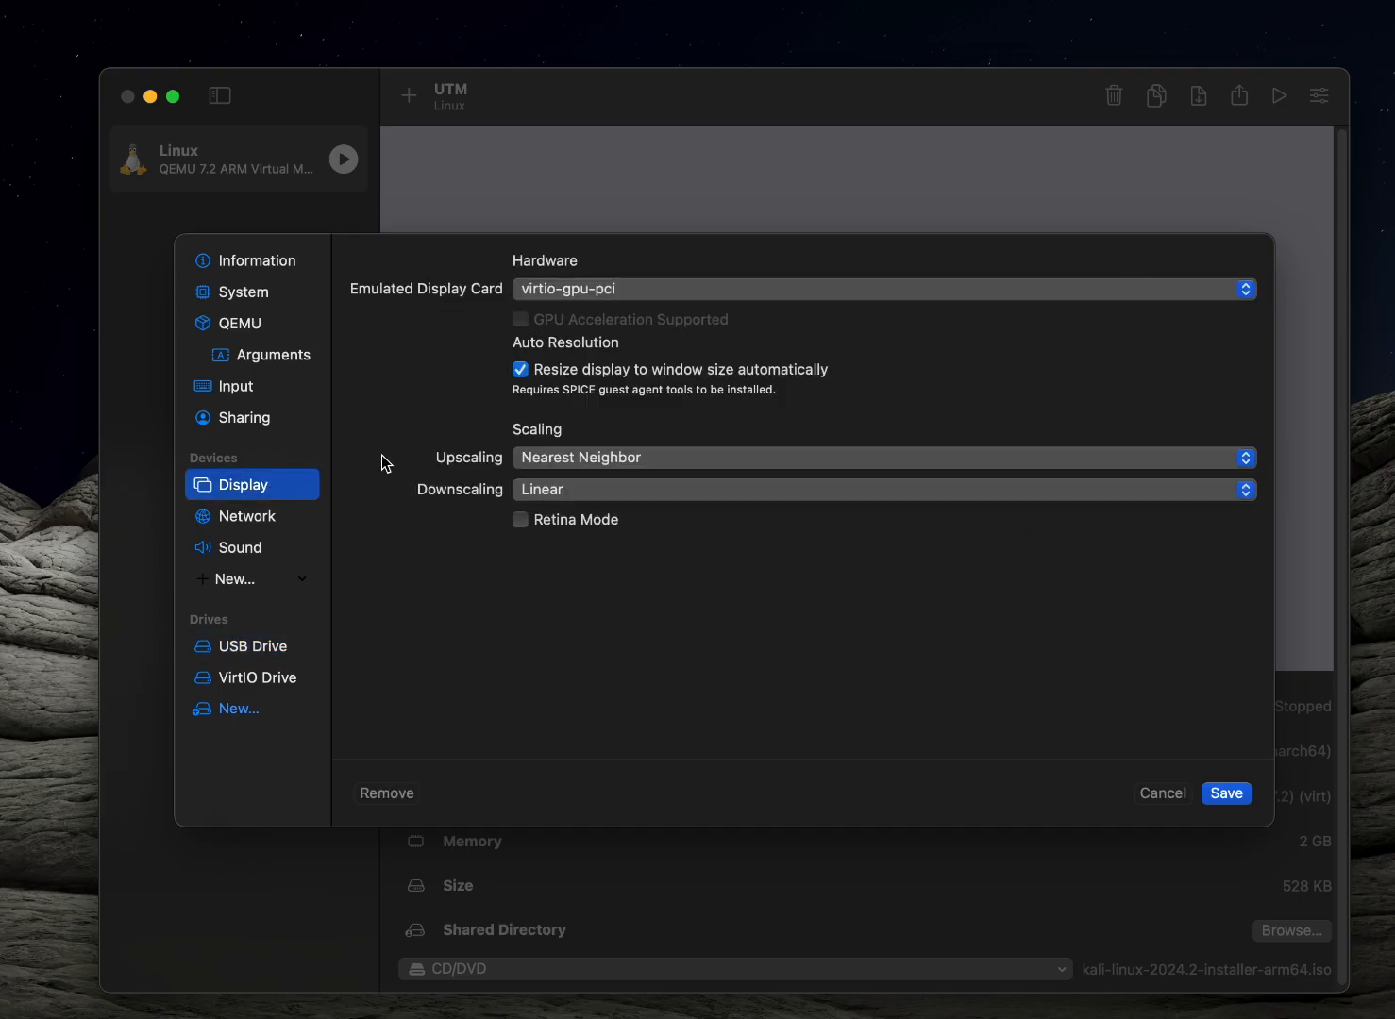
pyautogui.click(641, 287)
pyautogui.click(641, 289)
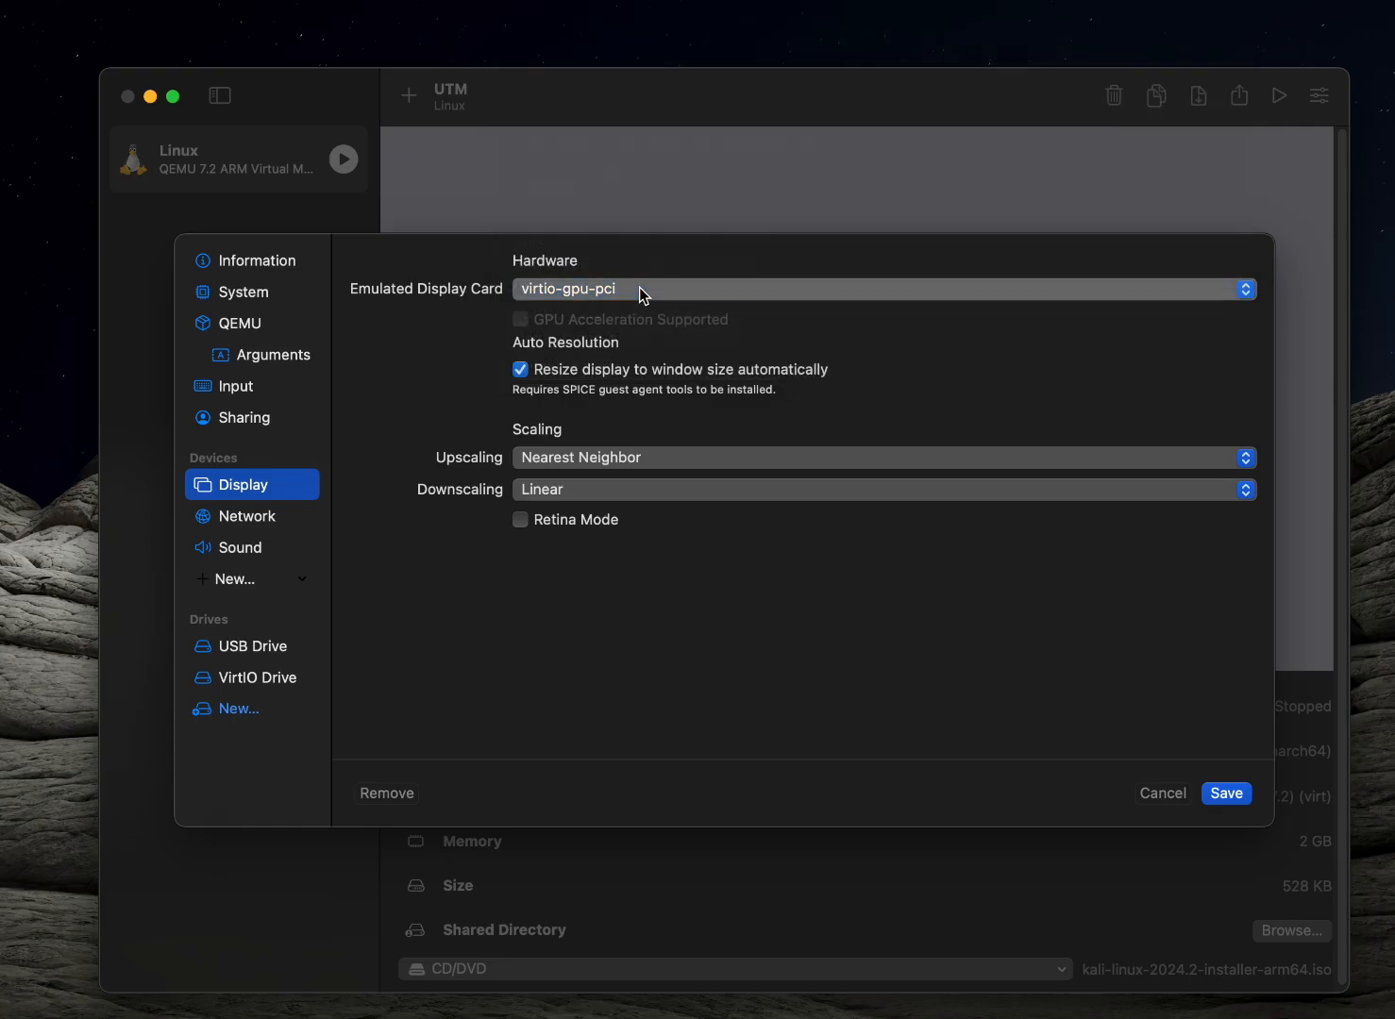
pyautogui.click(1247, 796)
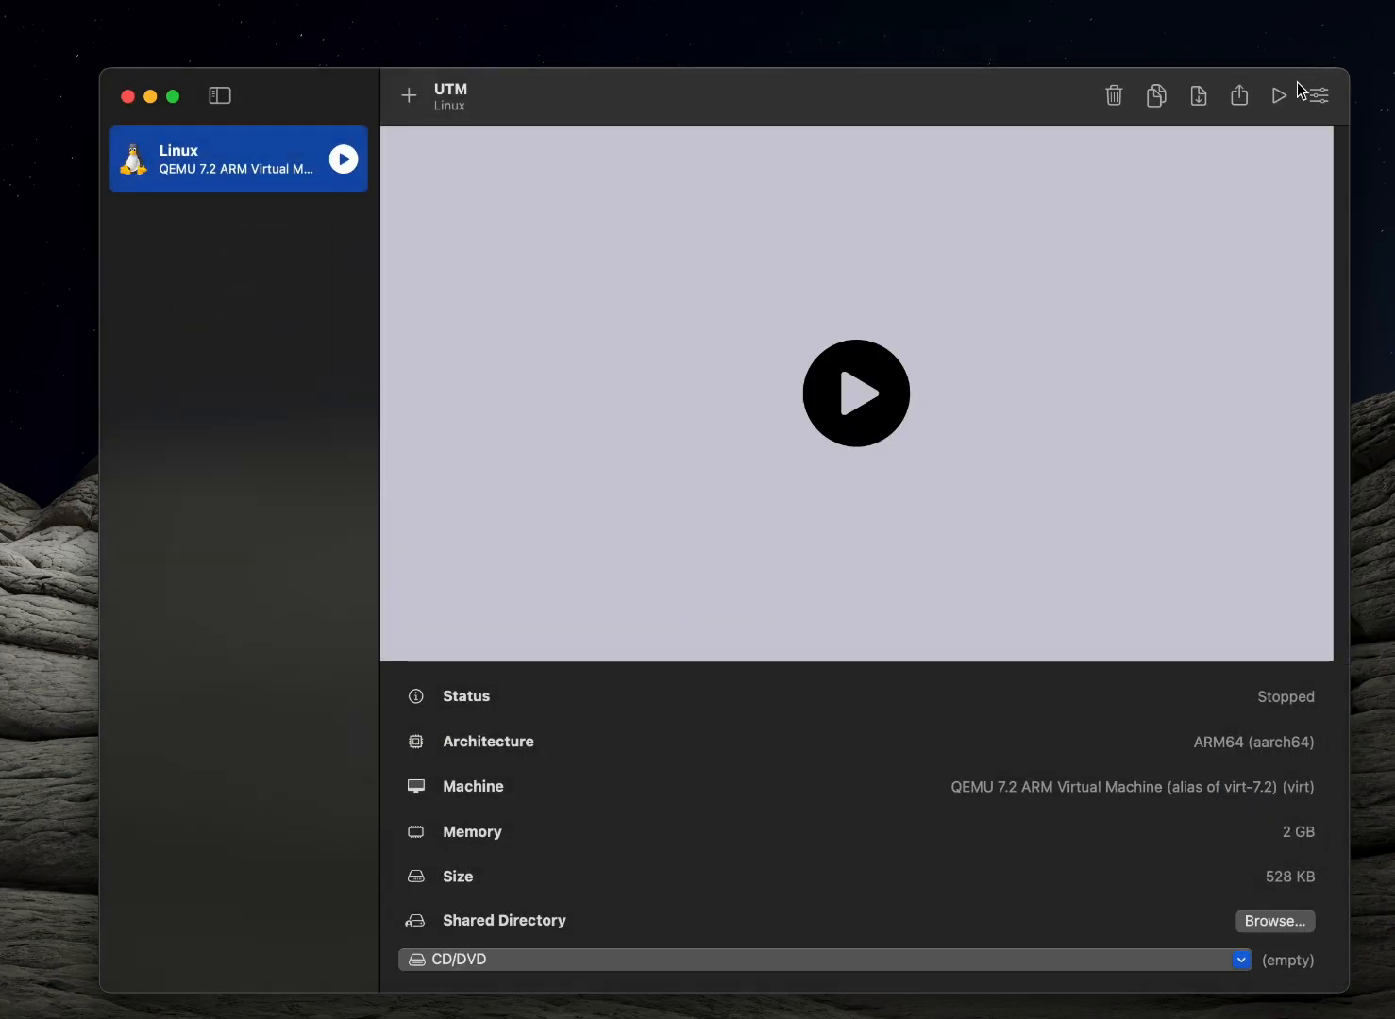
# Start the Linux virtual machine and reposition its display window while it boots to the login screen
pyautogui.click(1280, 95)
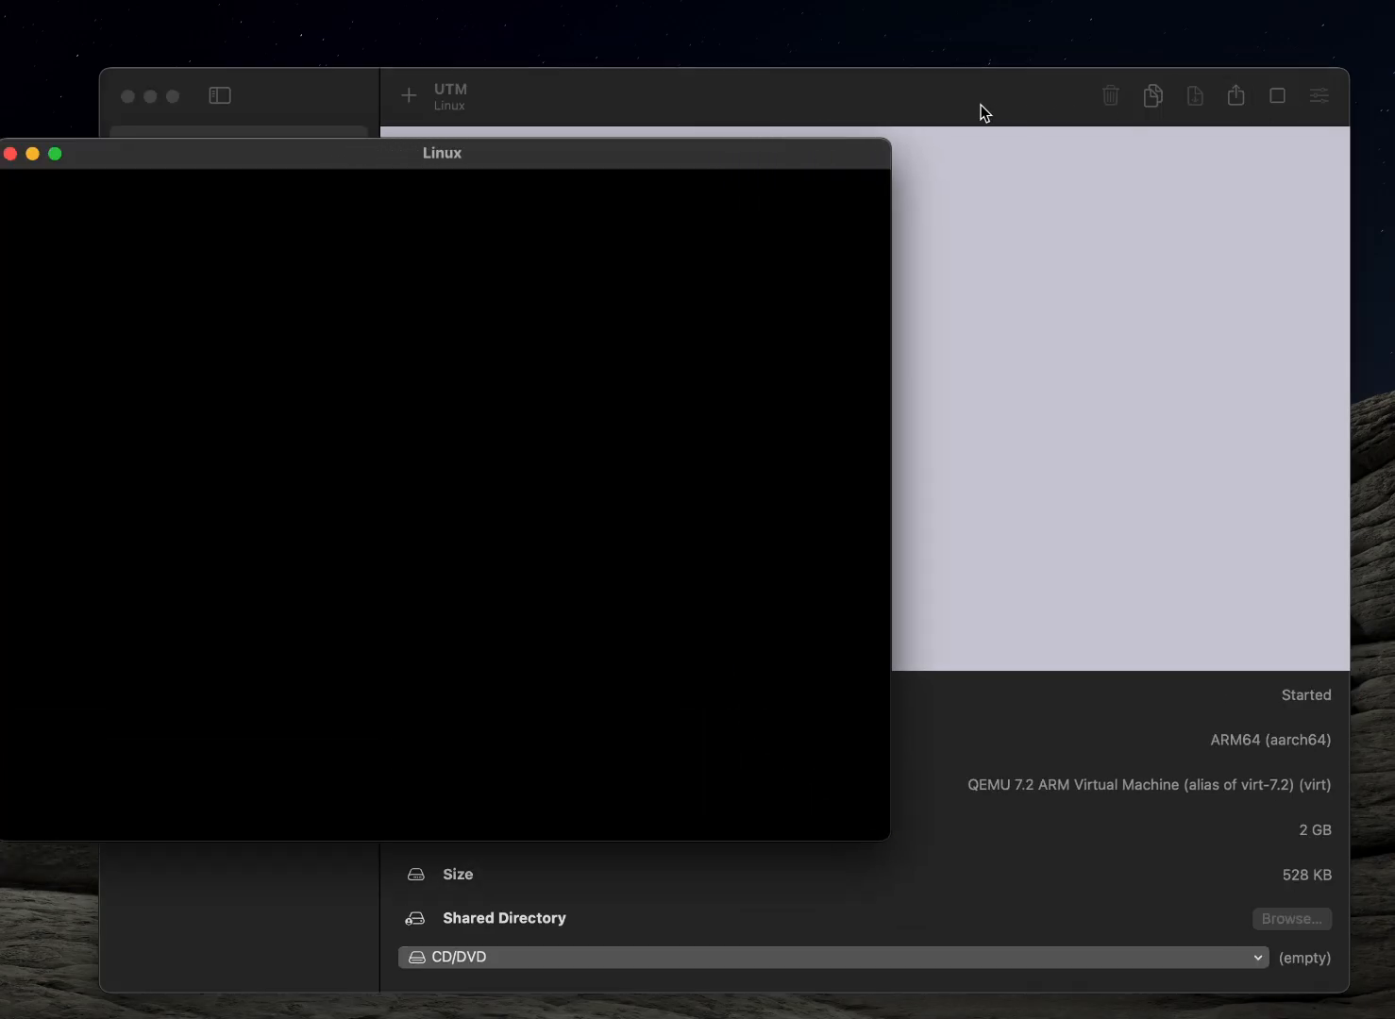
pyautogui.moveTo(742, 156); pyautogui.dragTo(1083, 168)
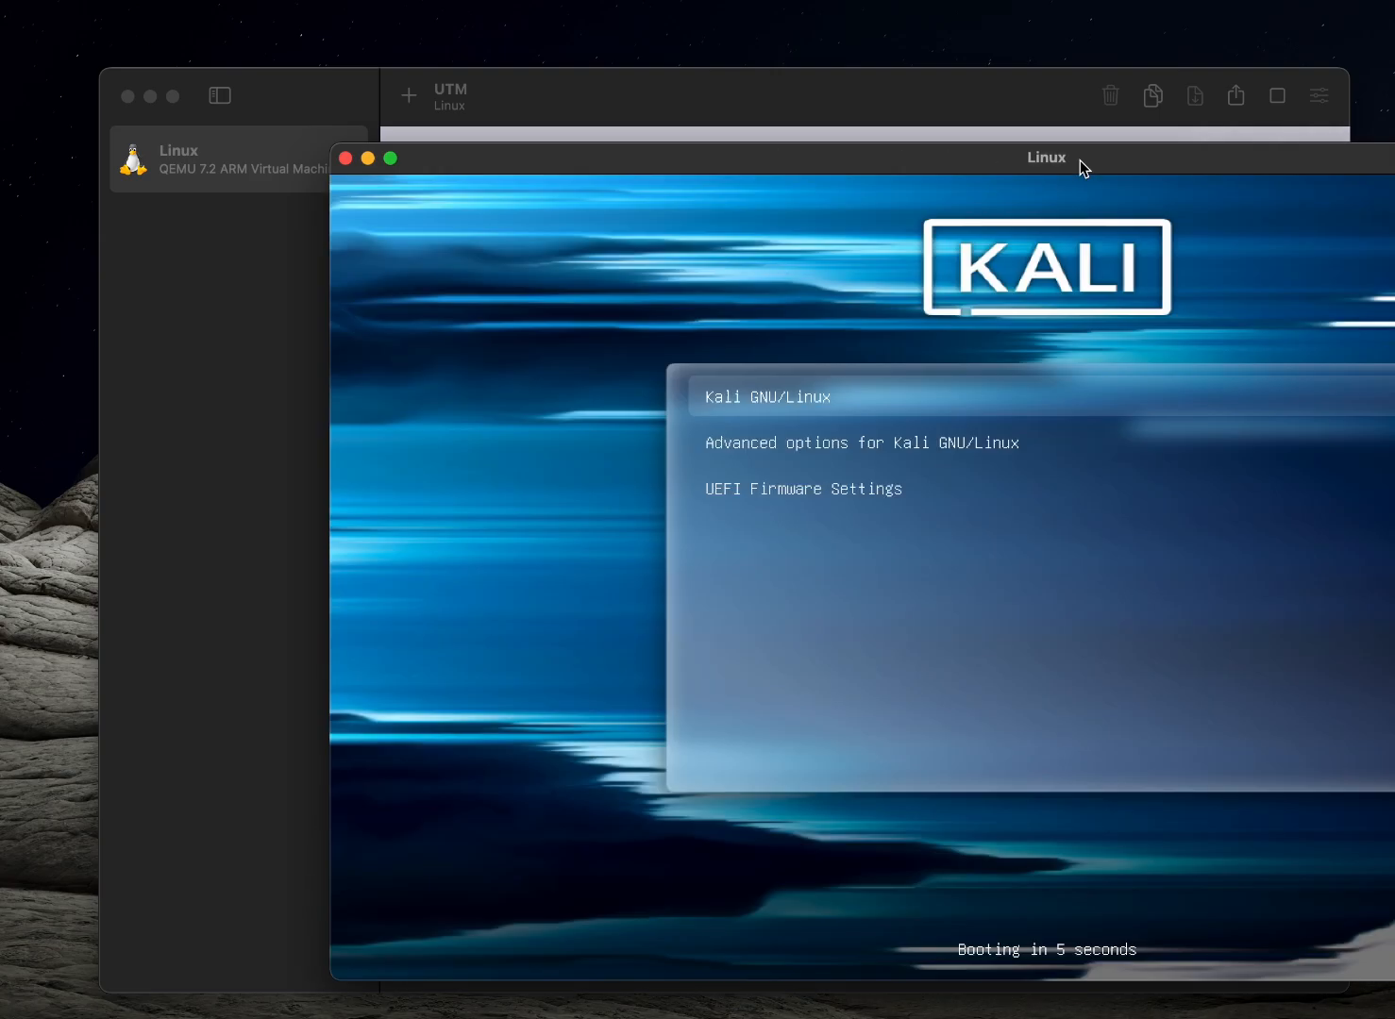
pyautogui.moveTo(1080, 160); pyautogui.dragTo(705, 127)
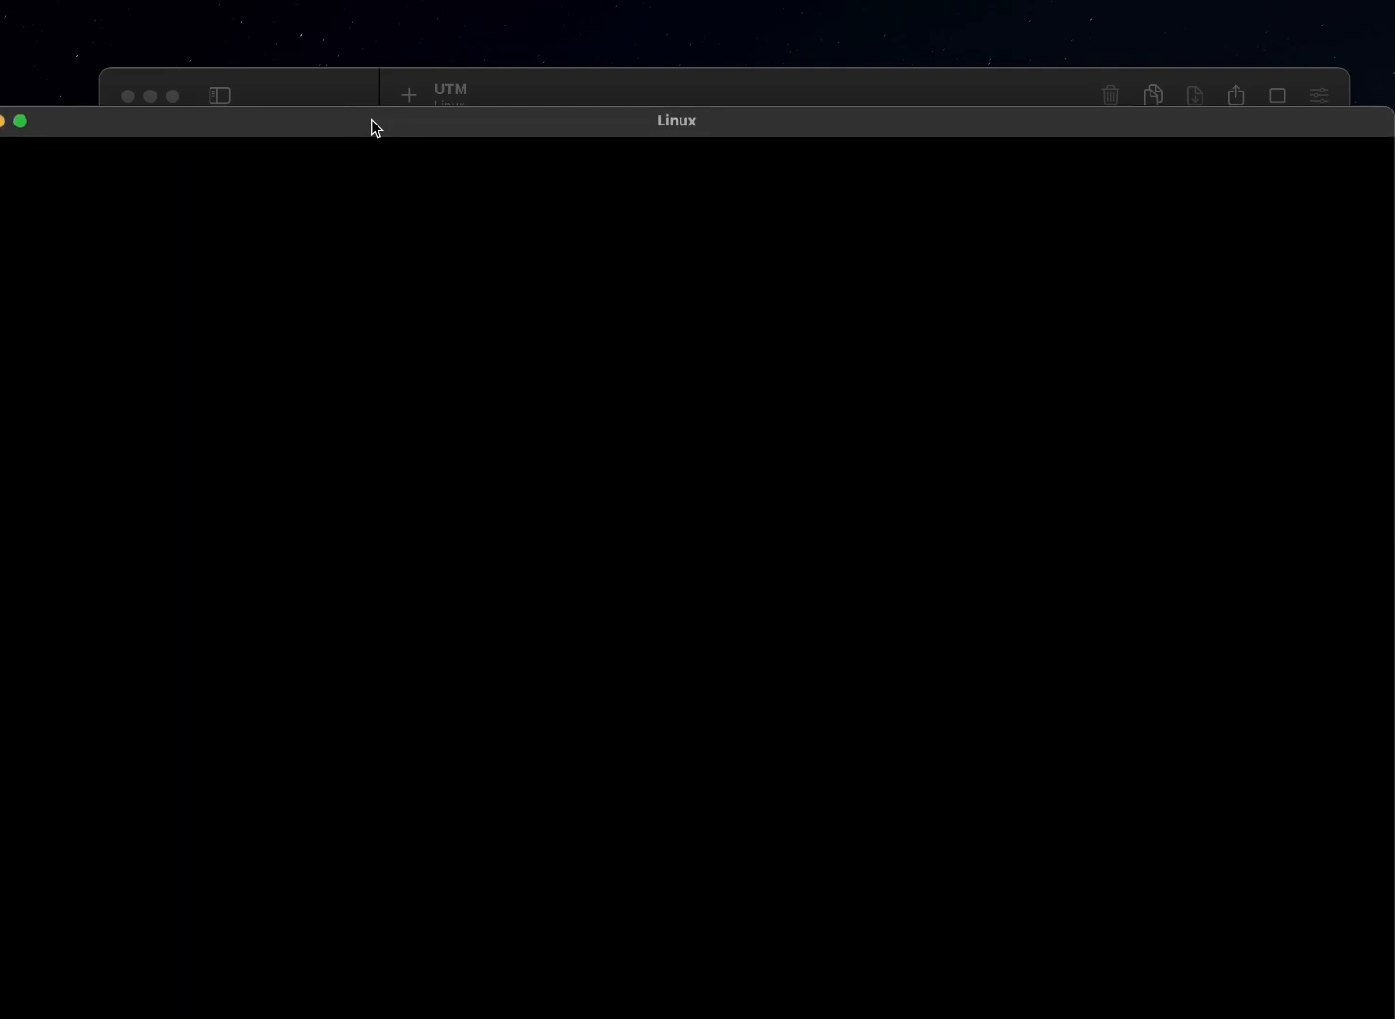
pyautogui.moveTo(372, 121); pyautogui.dragTo(404, 121)
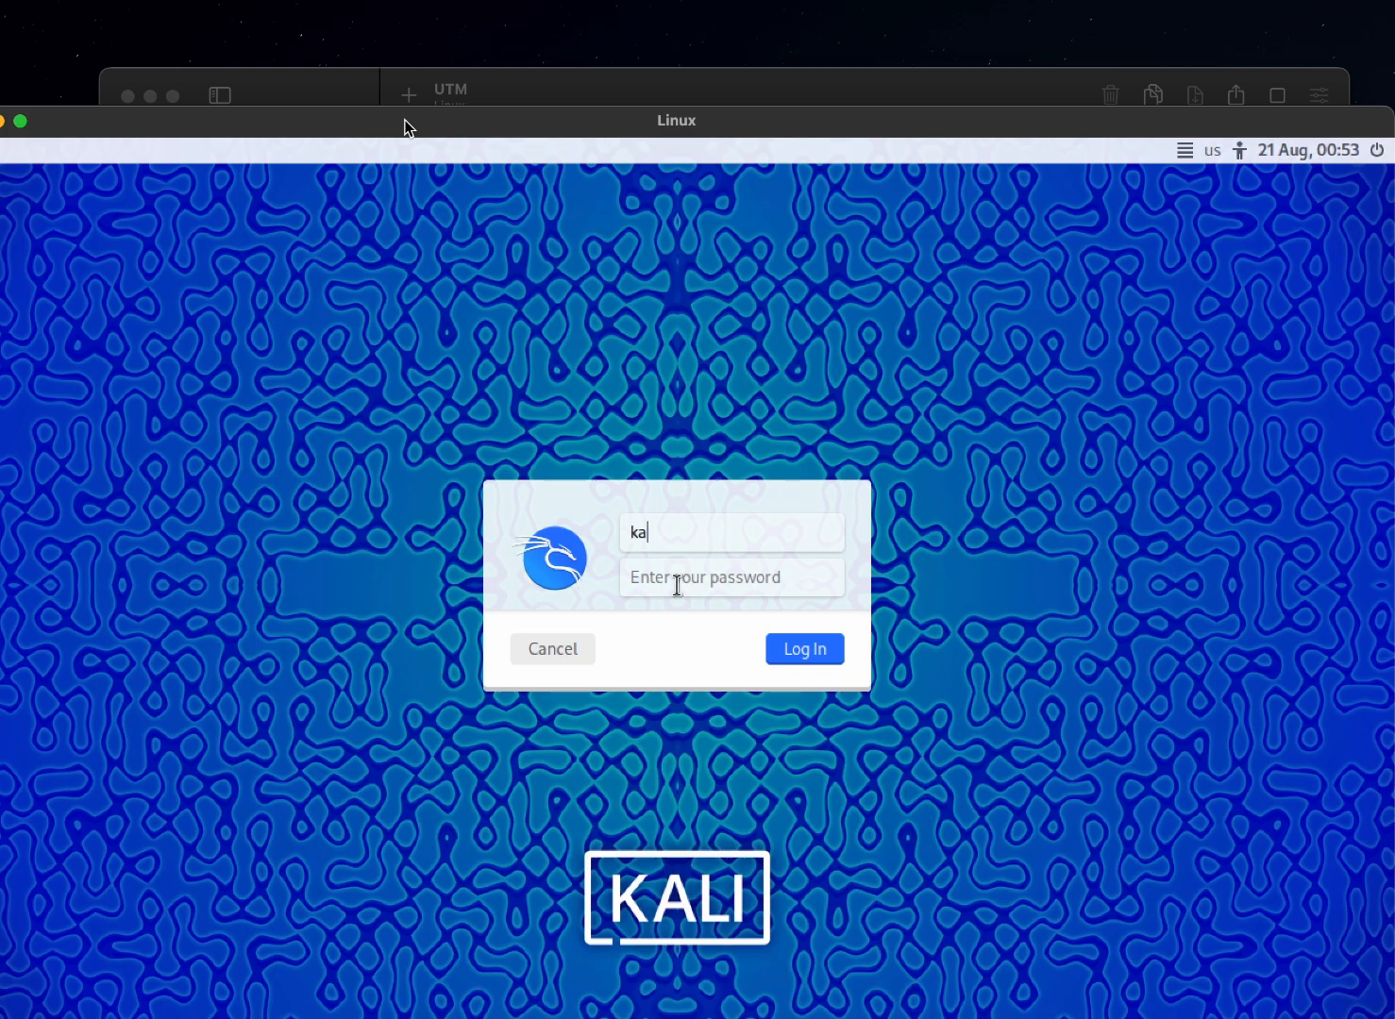
# Log in to the Kali desktop with the account username and password
pyautogui.click(677, 585)
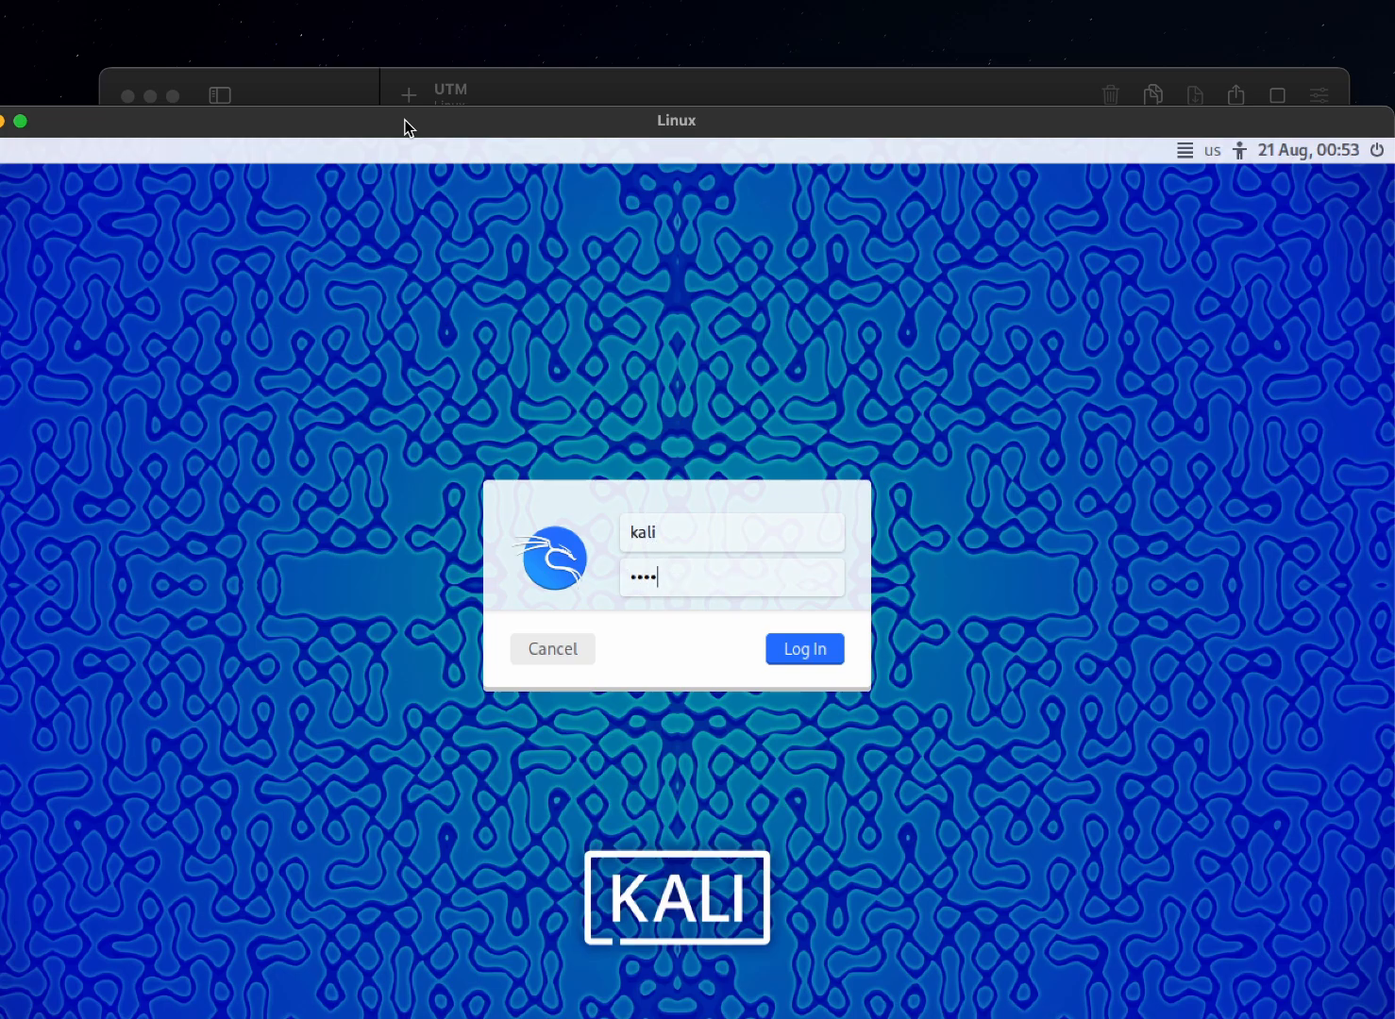
pyautogui.write('kali')
pyautogui.press('Return')
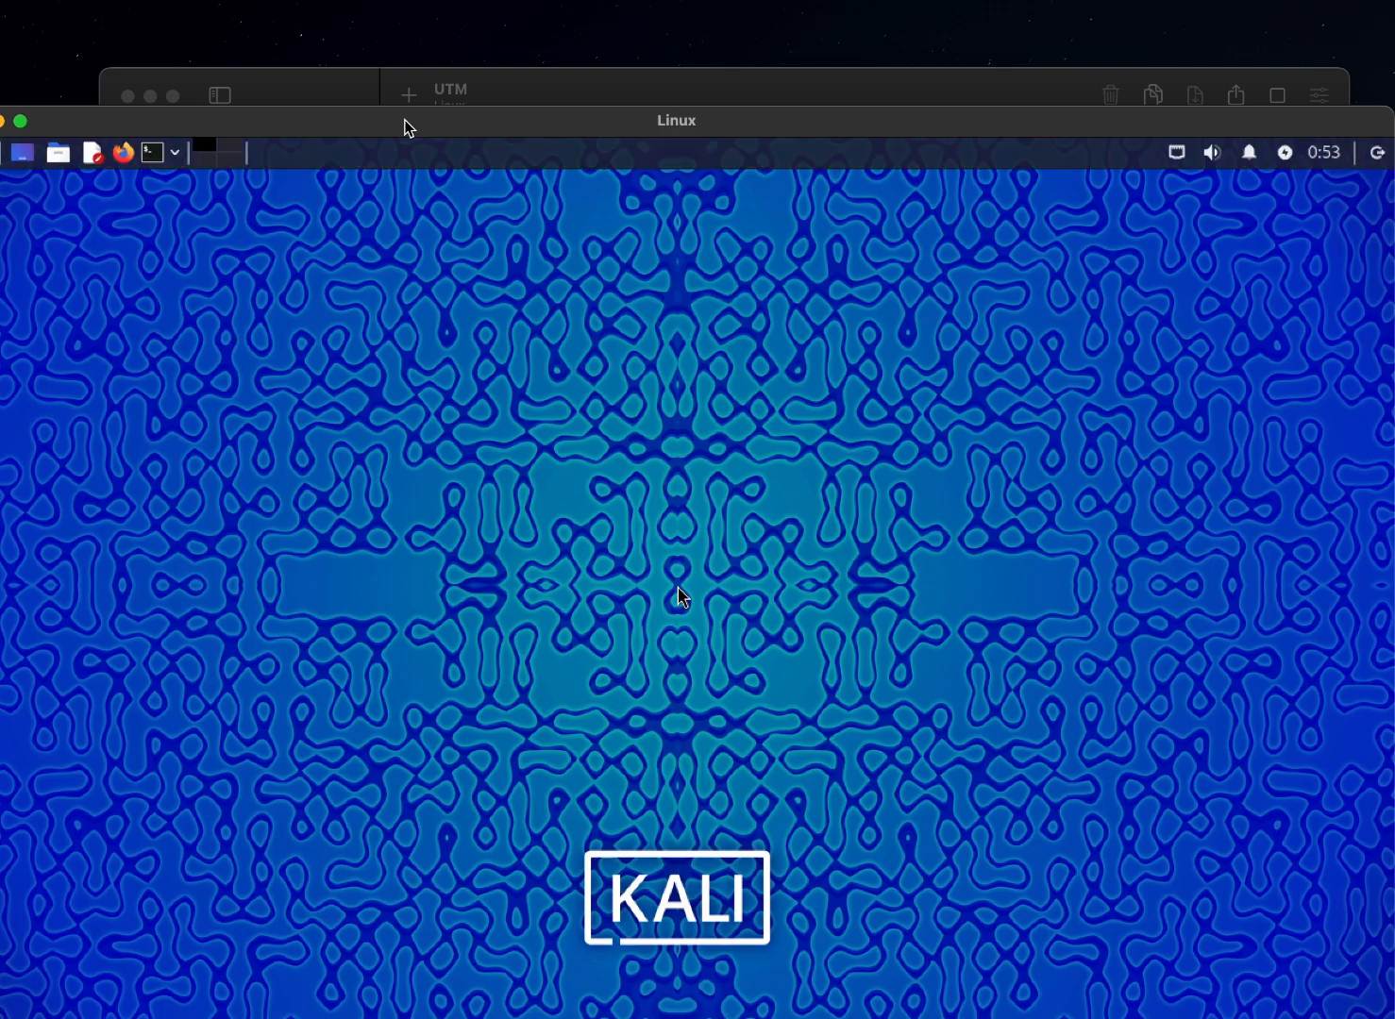
# Bring the whole Kali desktop into view, check the Home folder in the file manager, and close it
pyautogui.moveTo(408, 128); pyautogui.dragTo(424, 88)
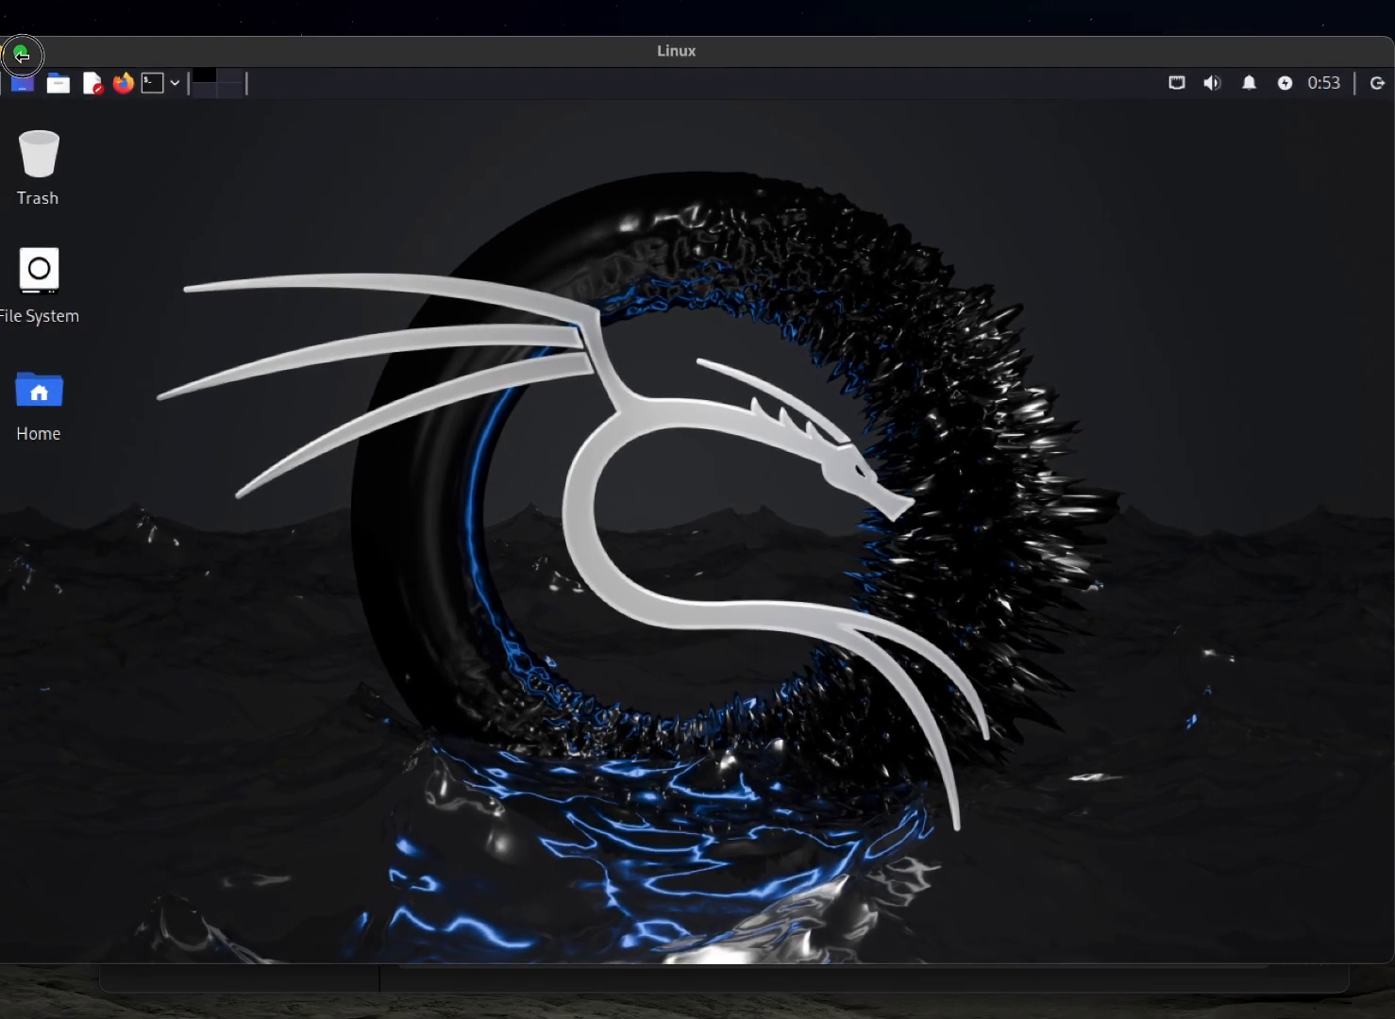
pyautogui.moveTo(330, 49); pyautogui.dragTo(374, 57)
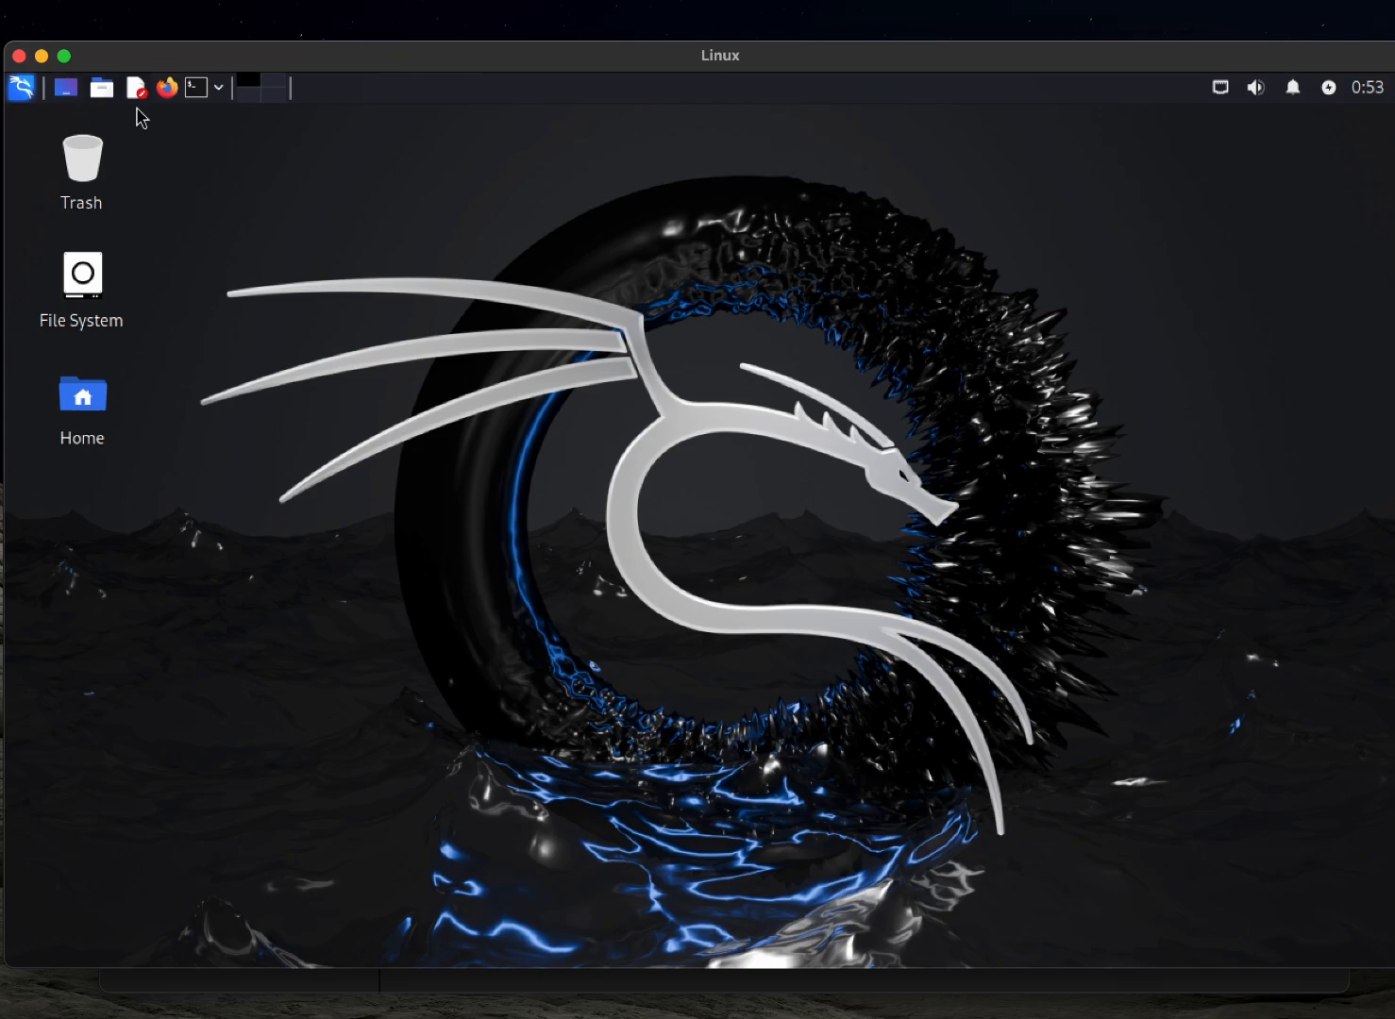
pyautogui.doubleClick(87, 400)
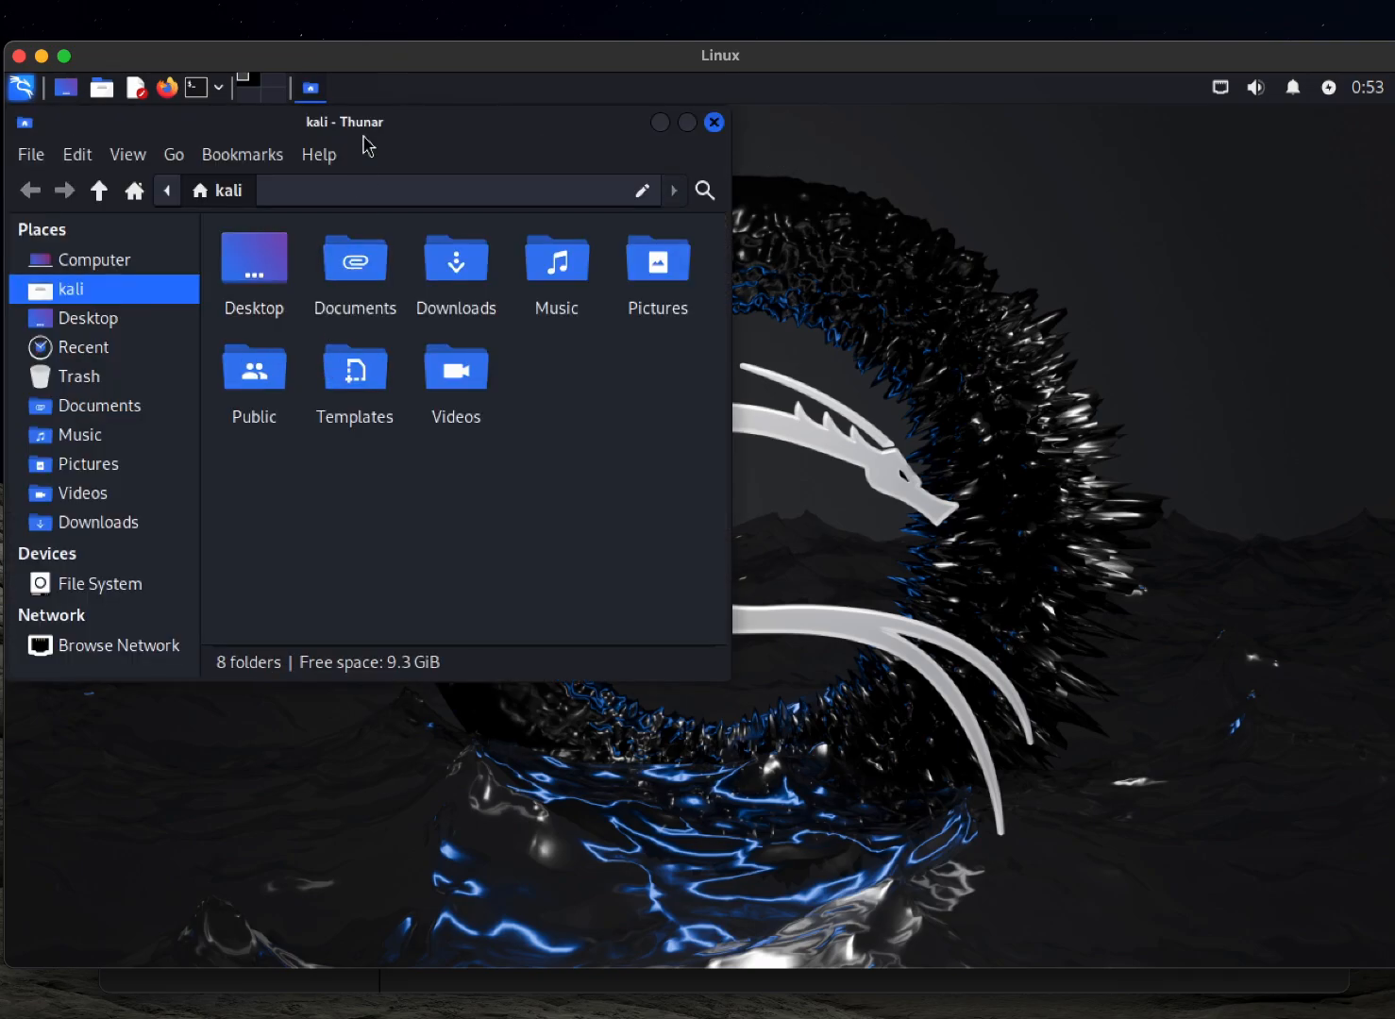
pyautogui.click(715, 122)
# Test the terminal by running ls and sudo, and close the terminal window
pyautogui.click(196, 87)
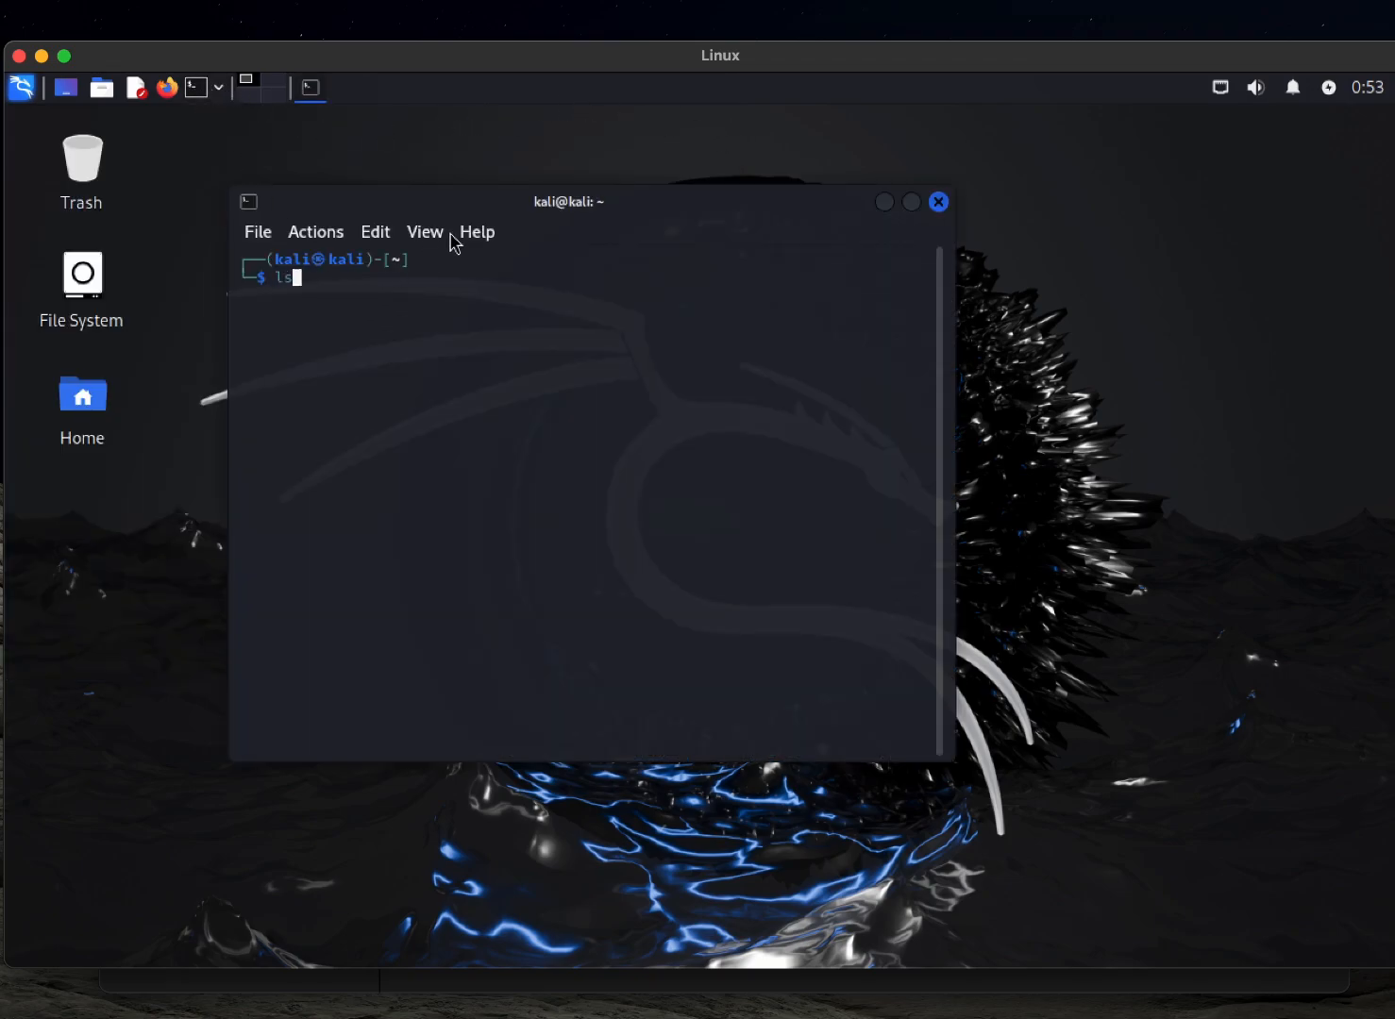
pyautogui.write('ls')
pyautogui.press('Return')
pyautogui.write('s')
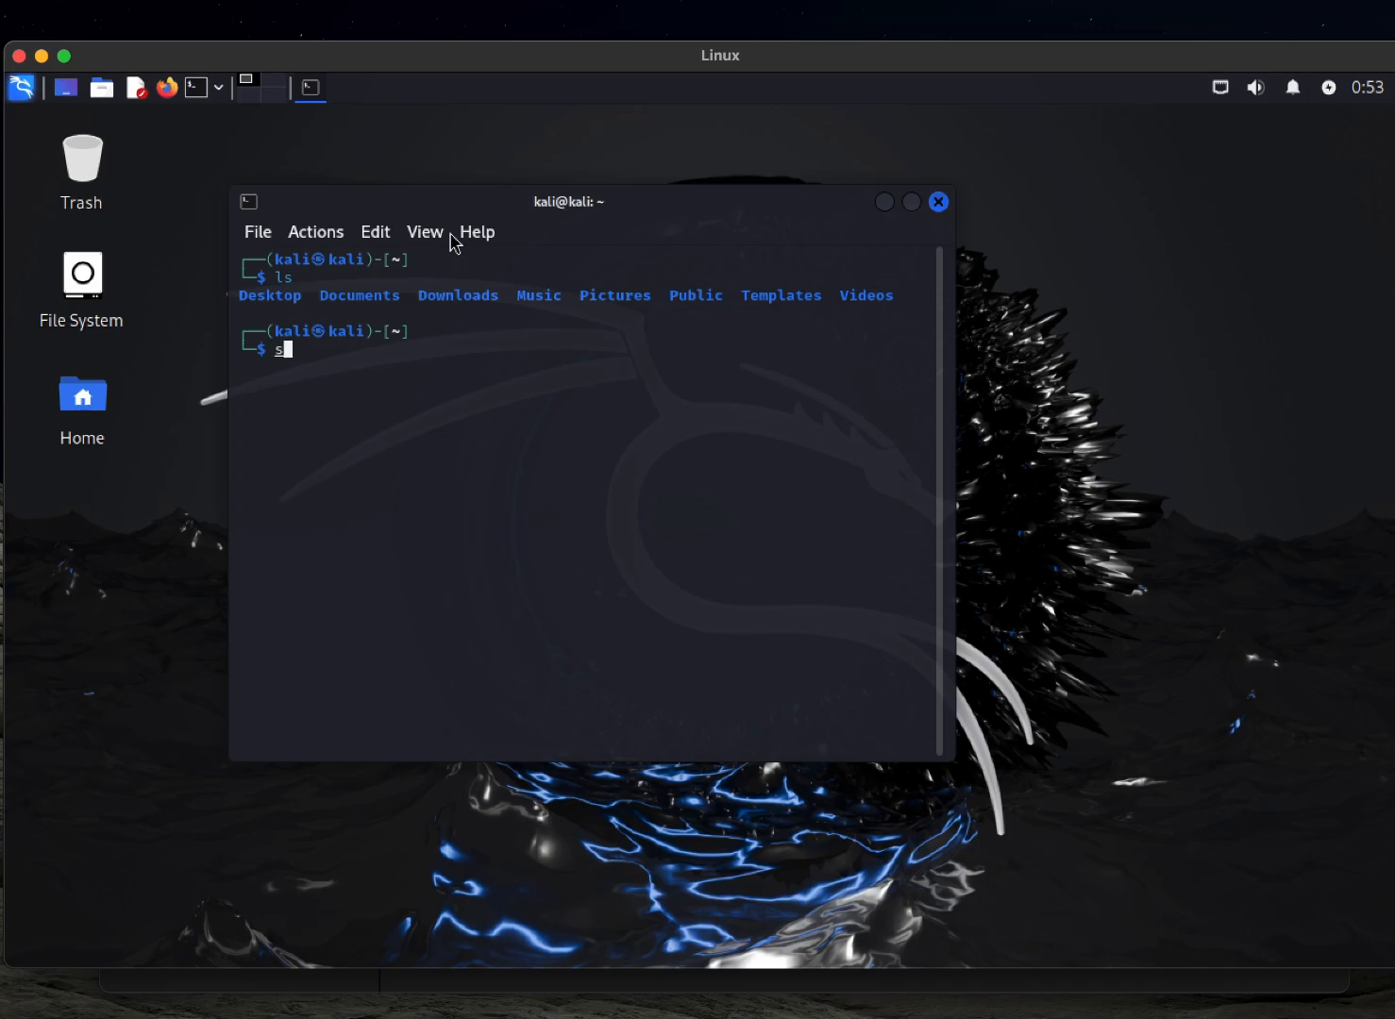
pyautogui.write('udo')
pyautogui.press('Return')
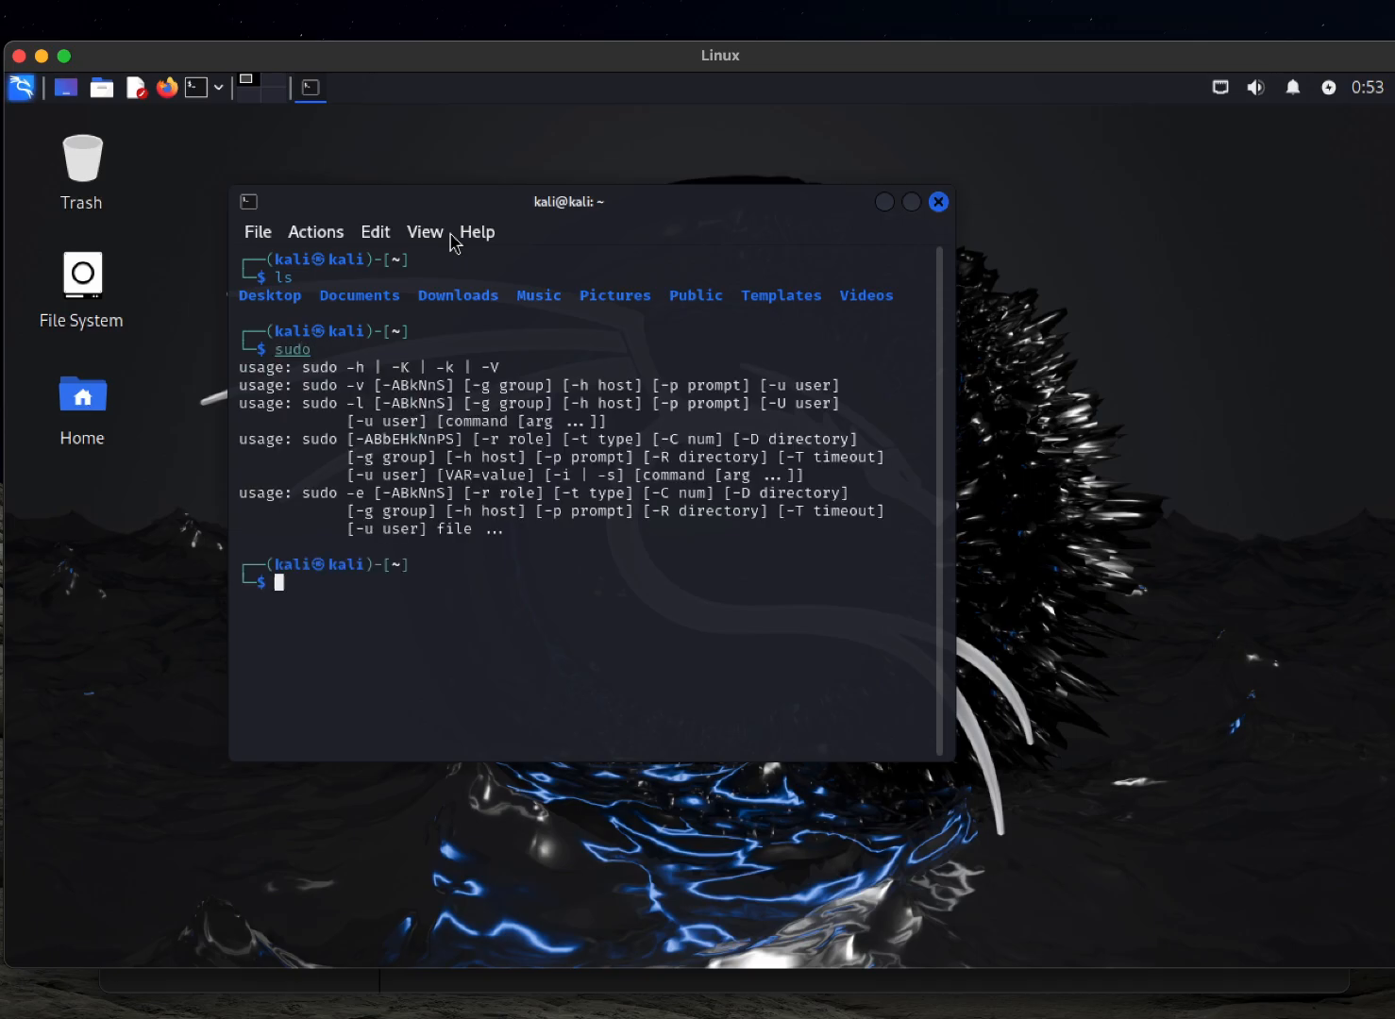
pyautogui.click(938, 201)
# Shut down Kali from its desktop session and close the virtual machine's display window
pyautogui.moveTo(1271, 53); pyautogui.dragTo(1054, 54)
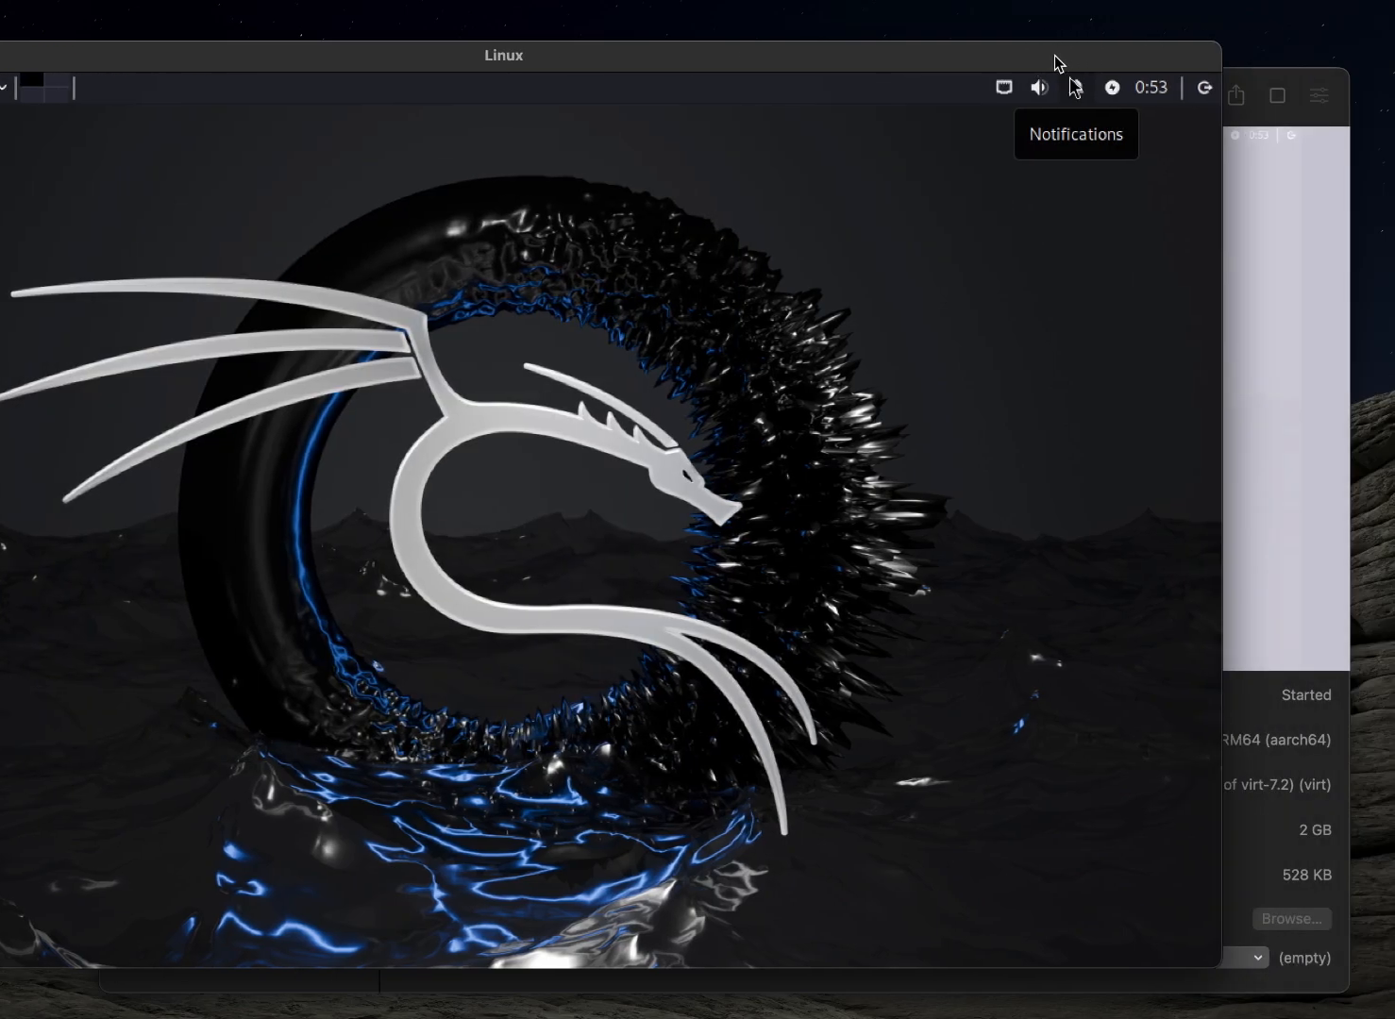
pyautogui.click(1202, 89)
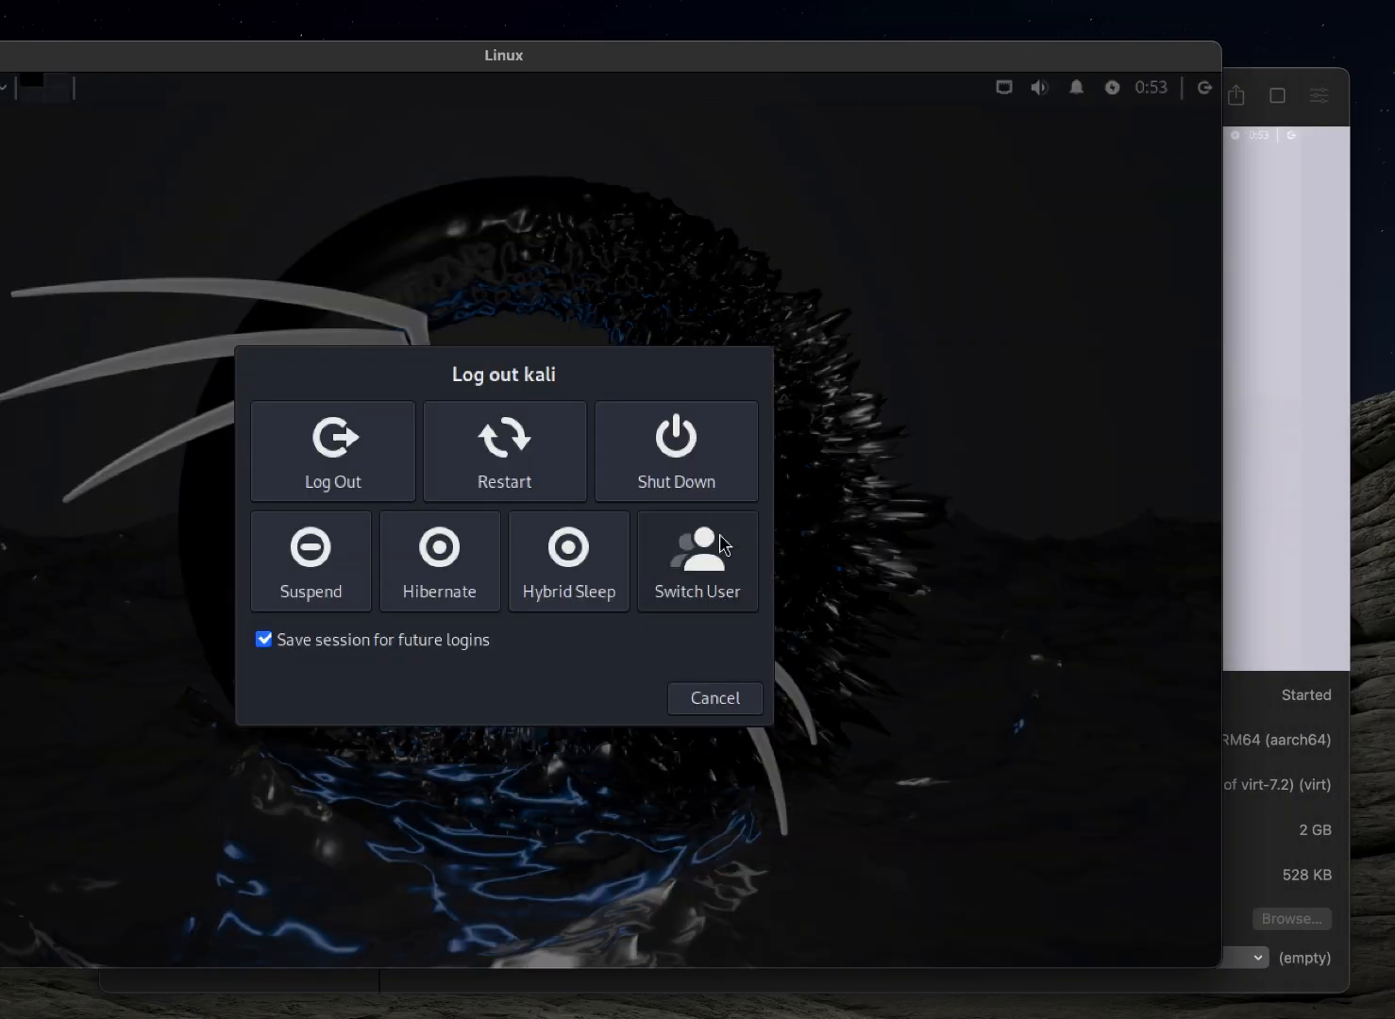
pyautogui.moveTo(706, 63); pyautogui.dragTo(948, 58)
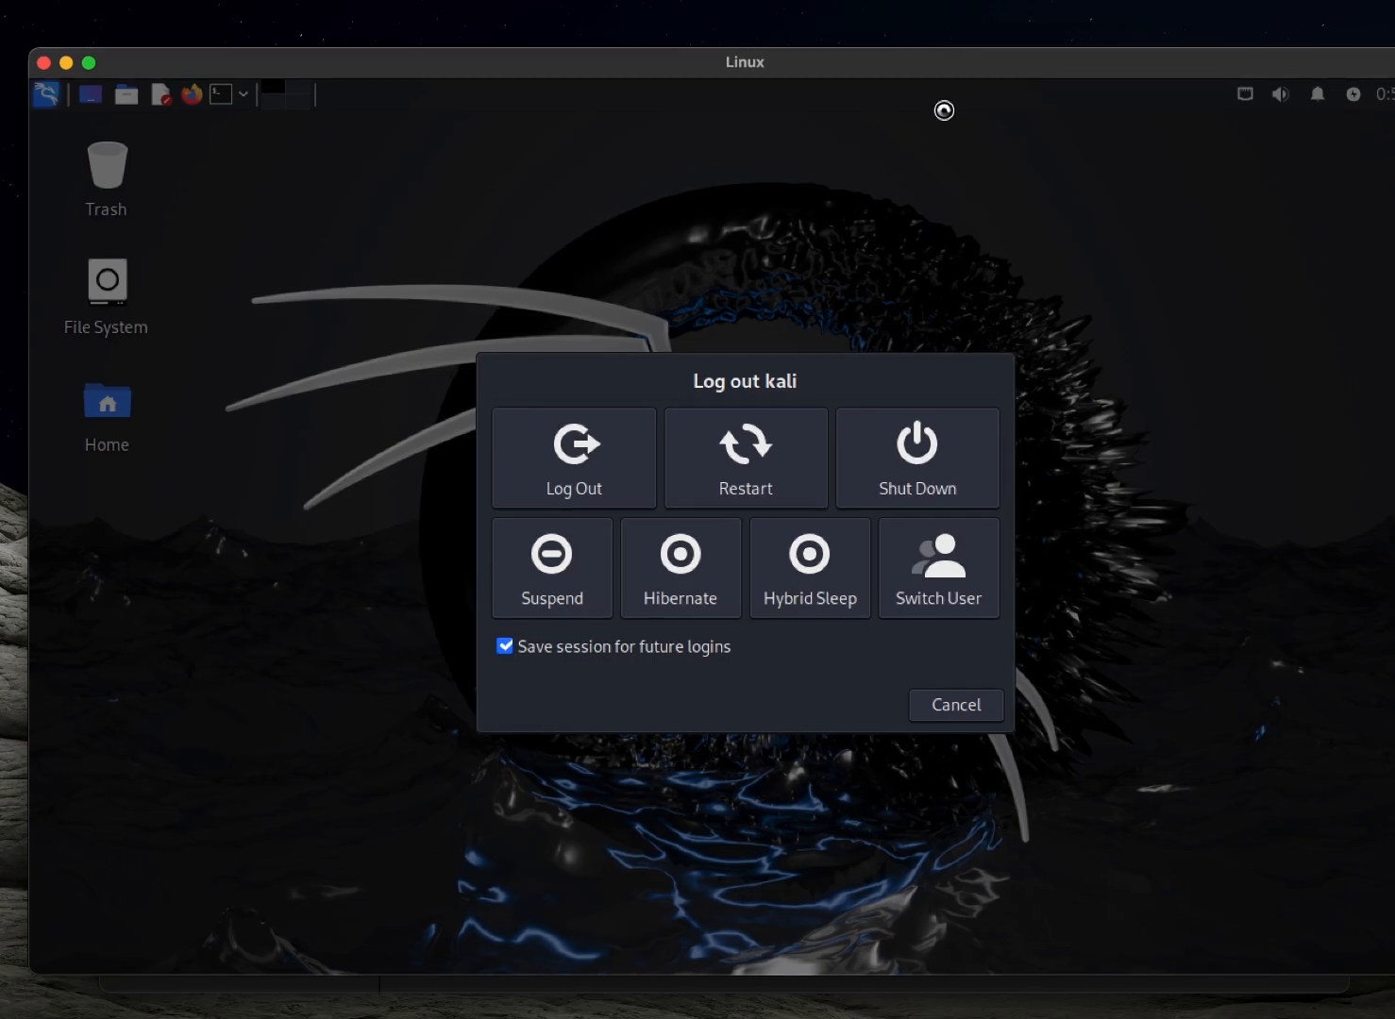
pyautogui.click(923, 442)
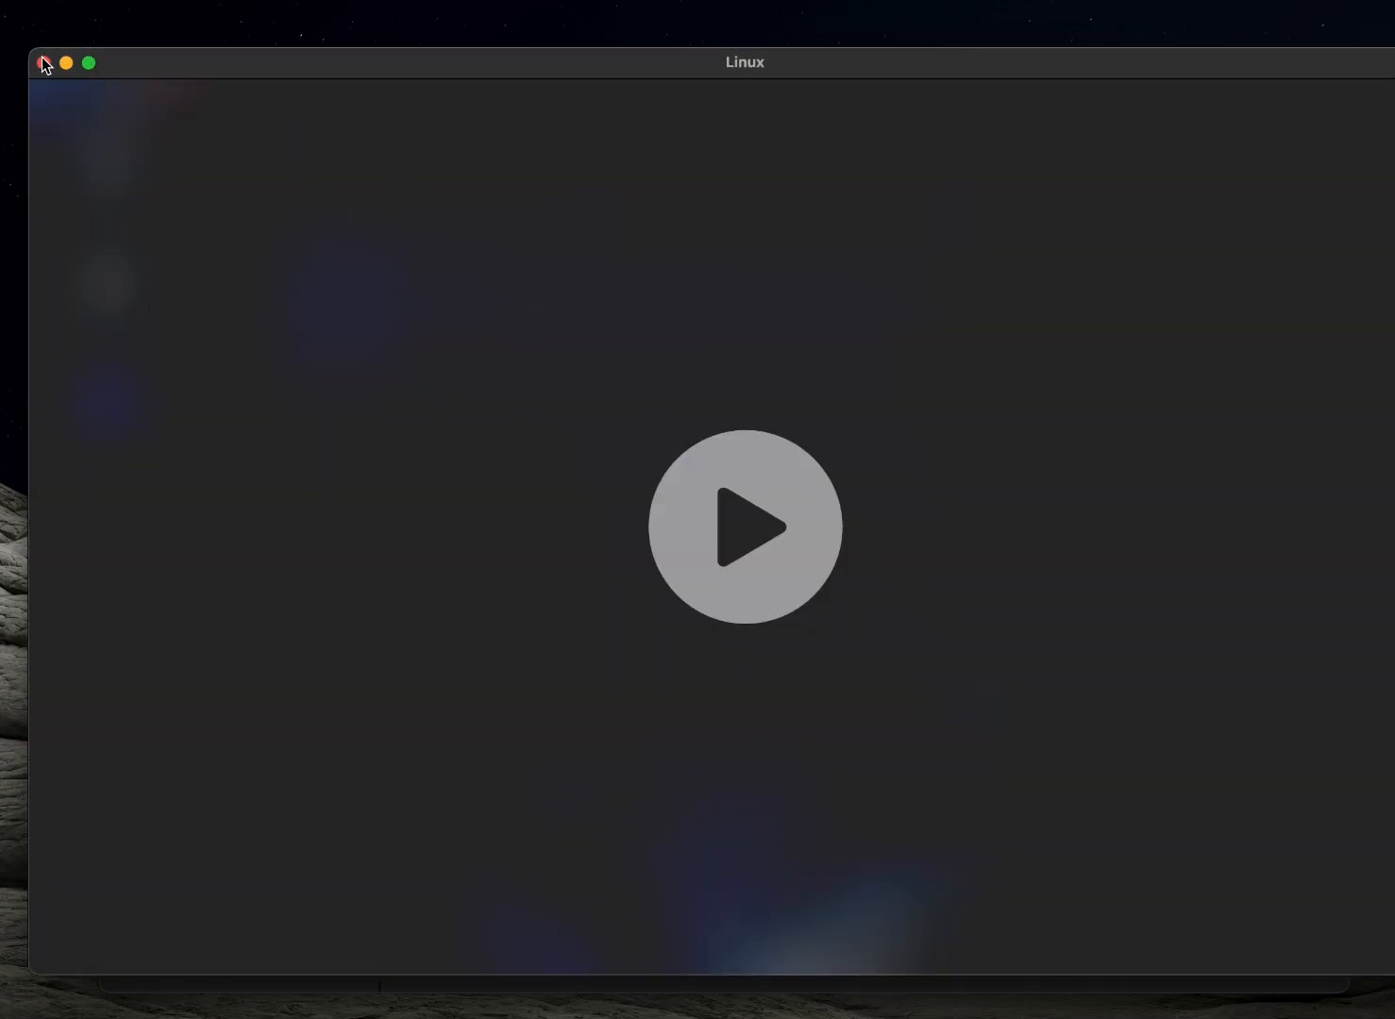
pyautogui.click(43, 63)
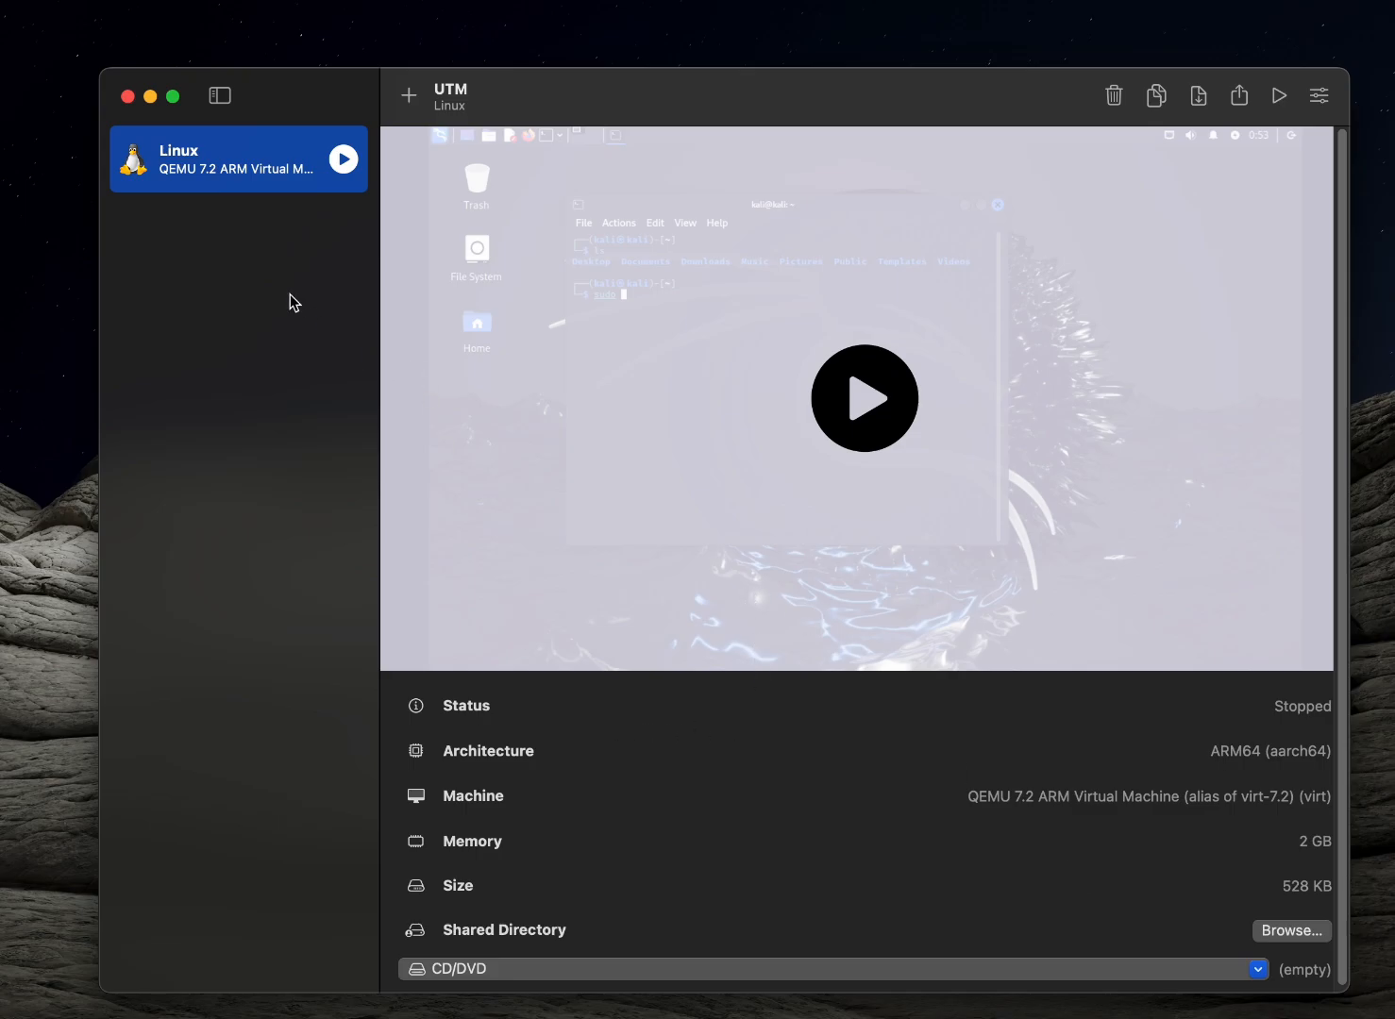
# Show the actions available for the stopped Linux virtual machine
pyautogui.rightClick(255, 177)
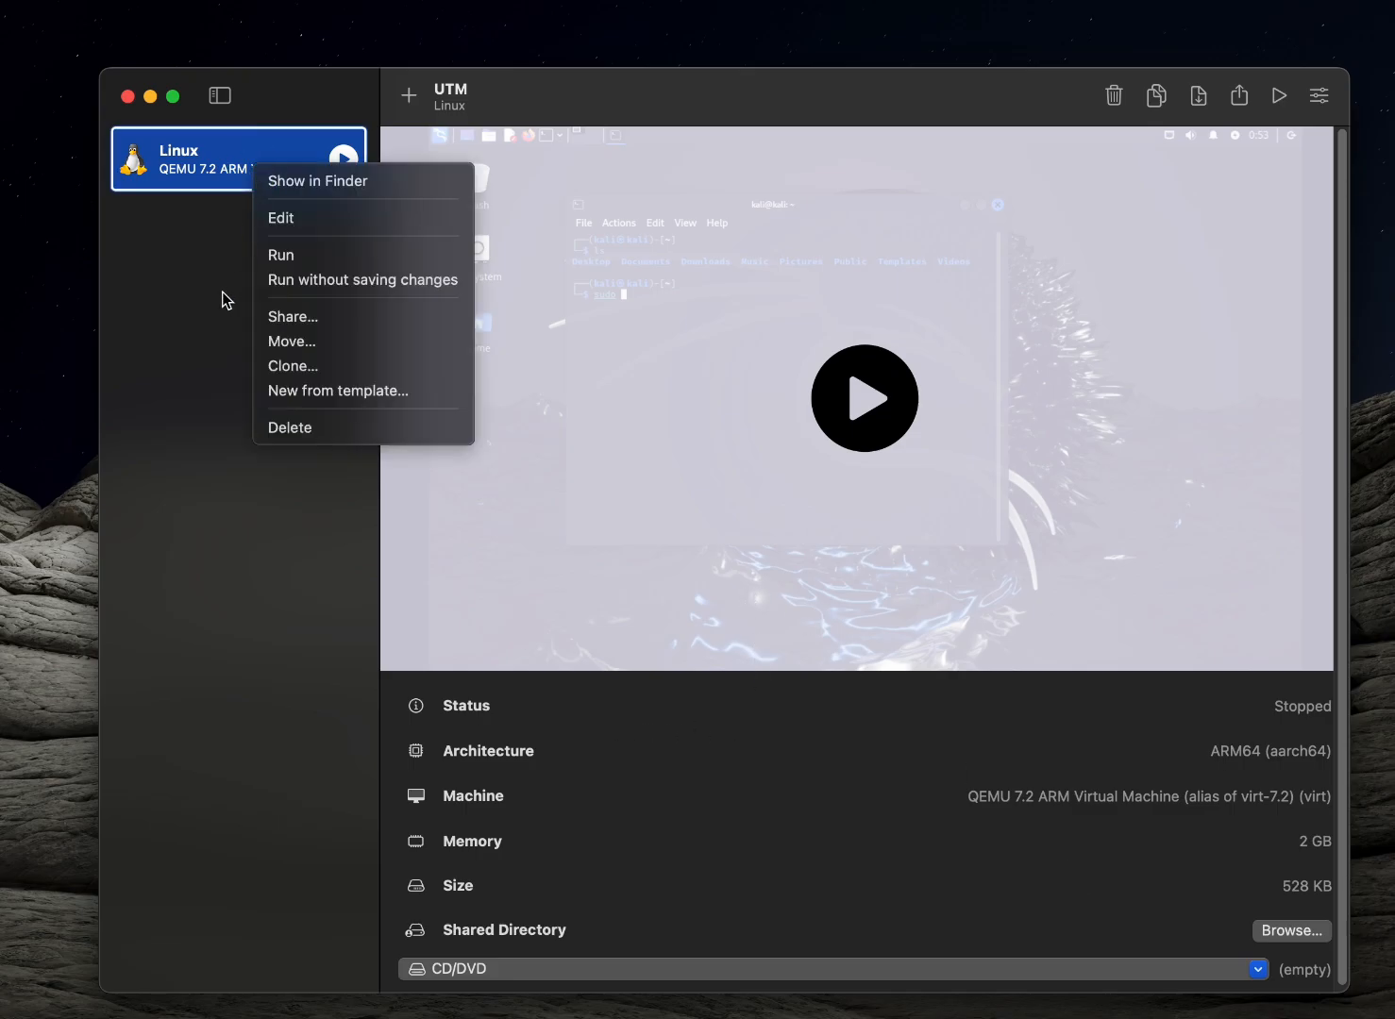